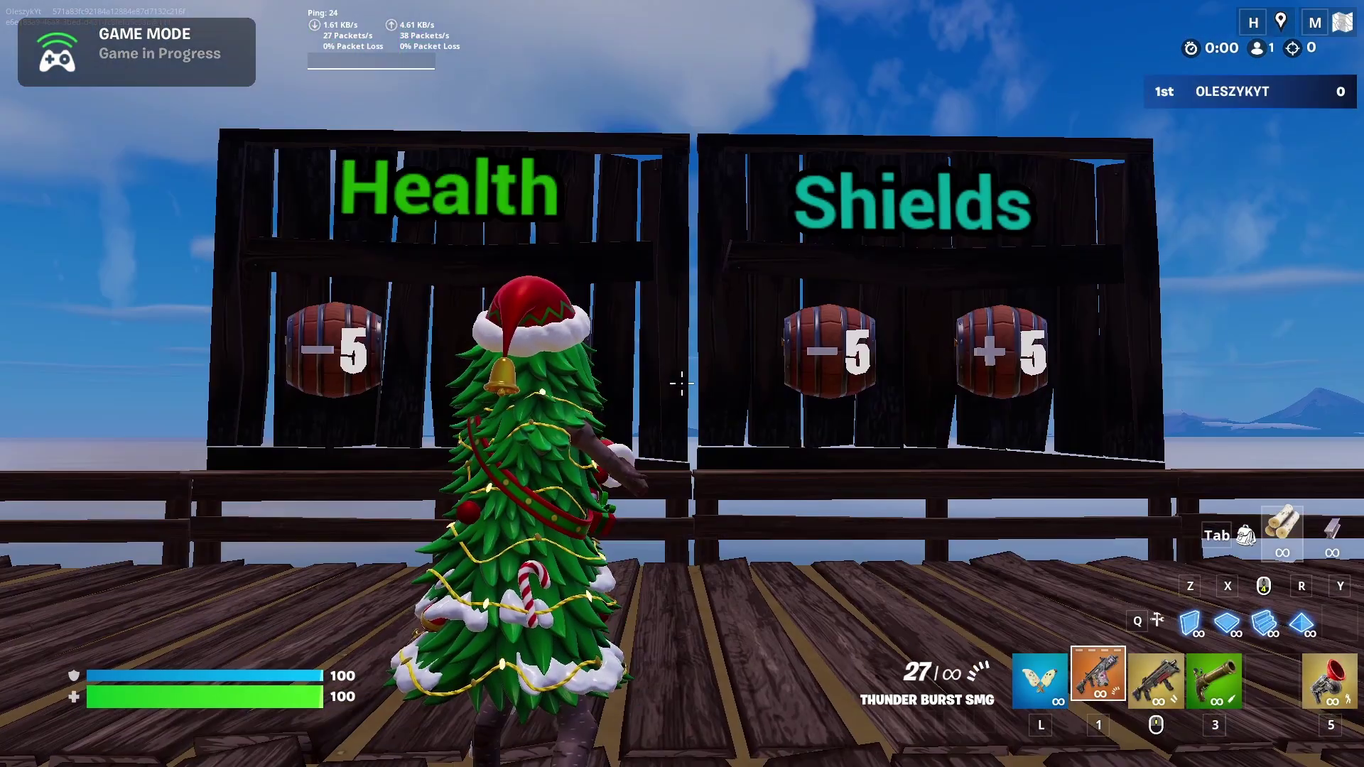
Test the −5 and +5 Health barrels in the running game by striking them with the pickaxe.
key("w")
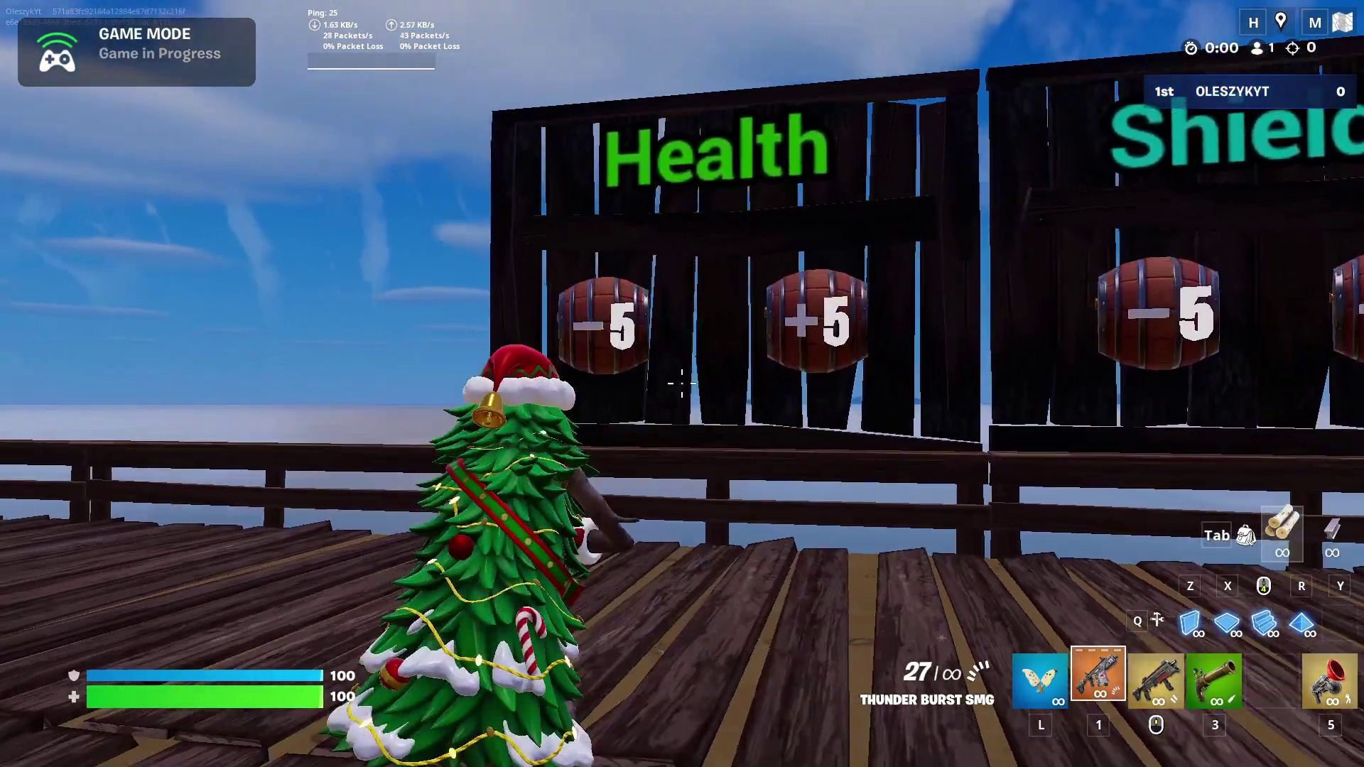
key("l")
key("d")
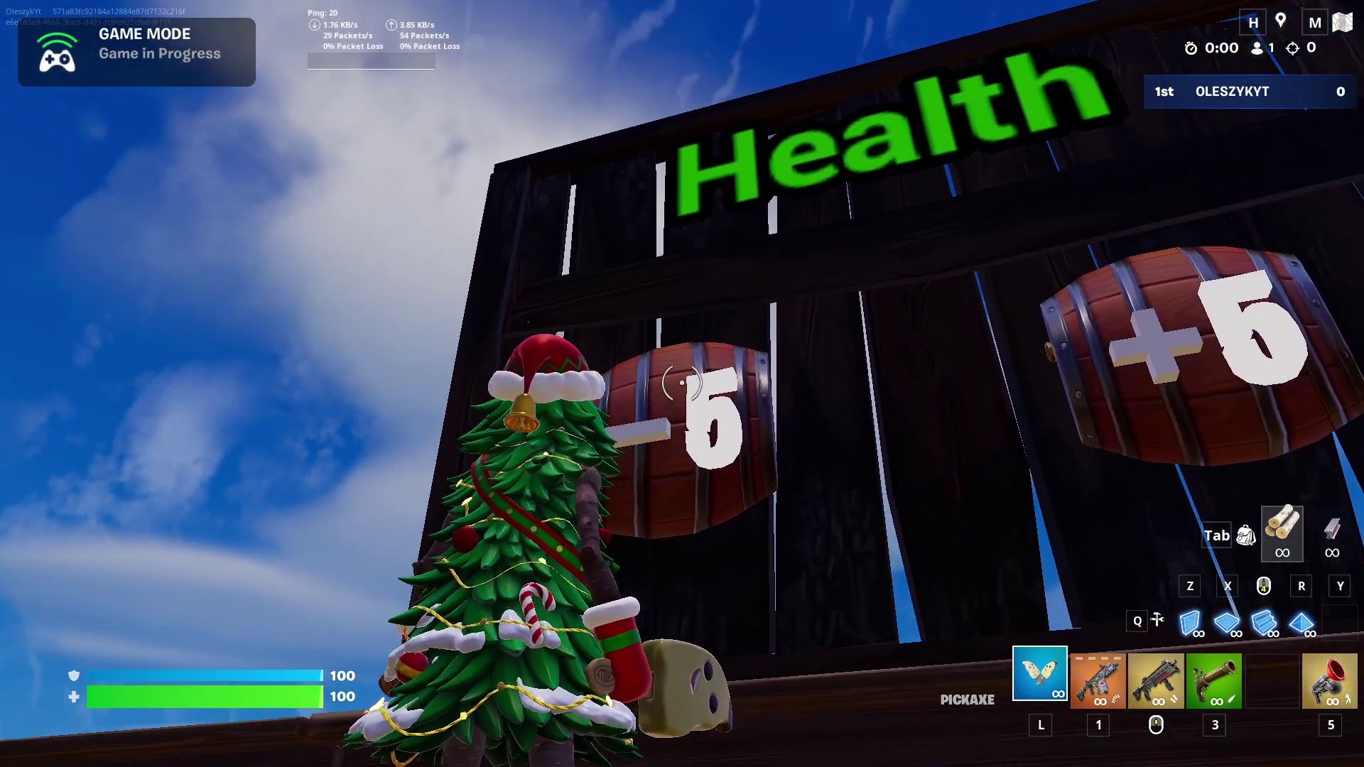
left_click(682, 384)
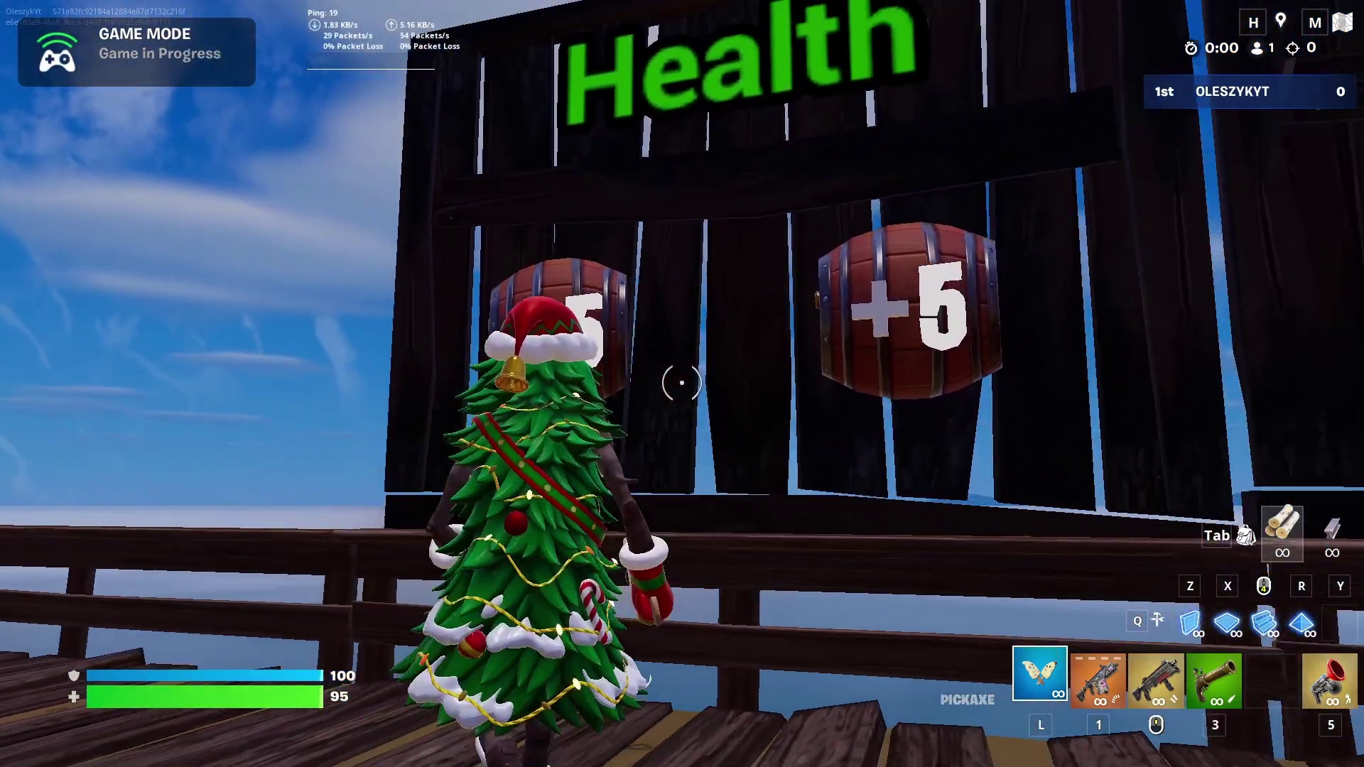
key("a")
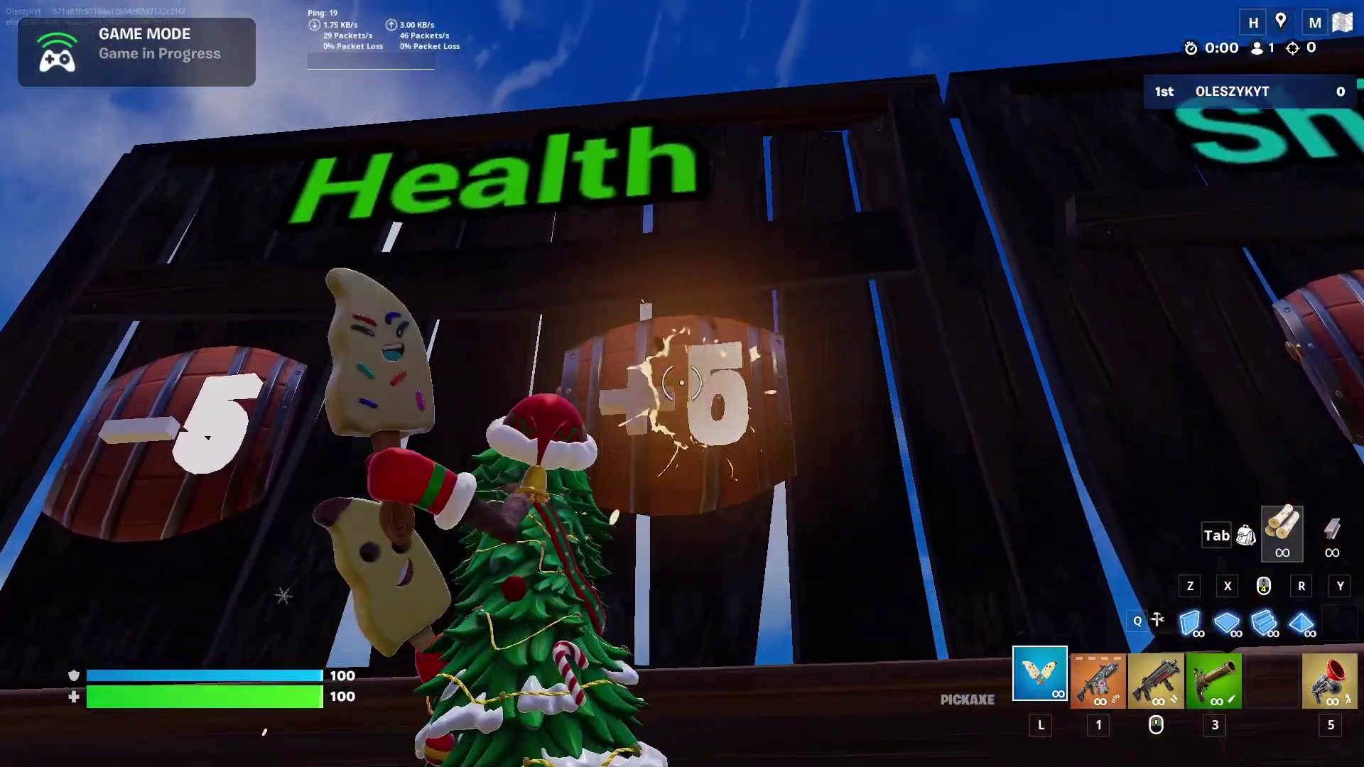
left_click(682, 384)
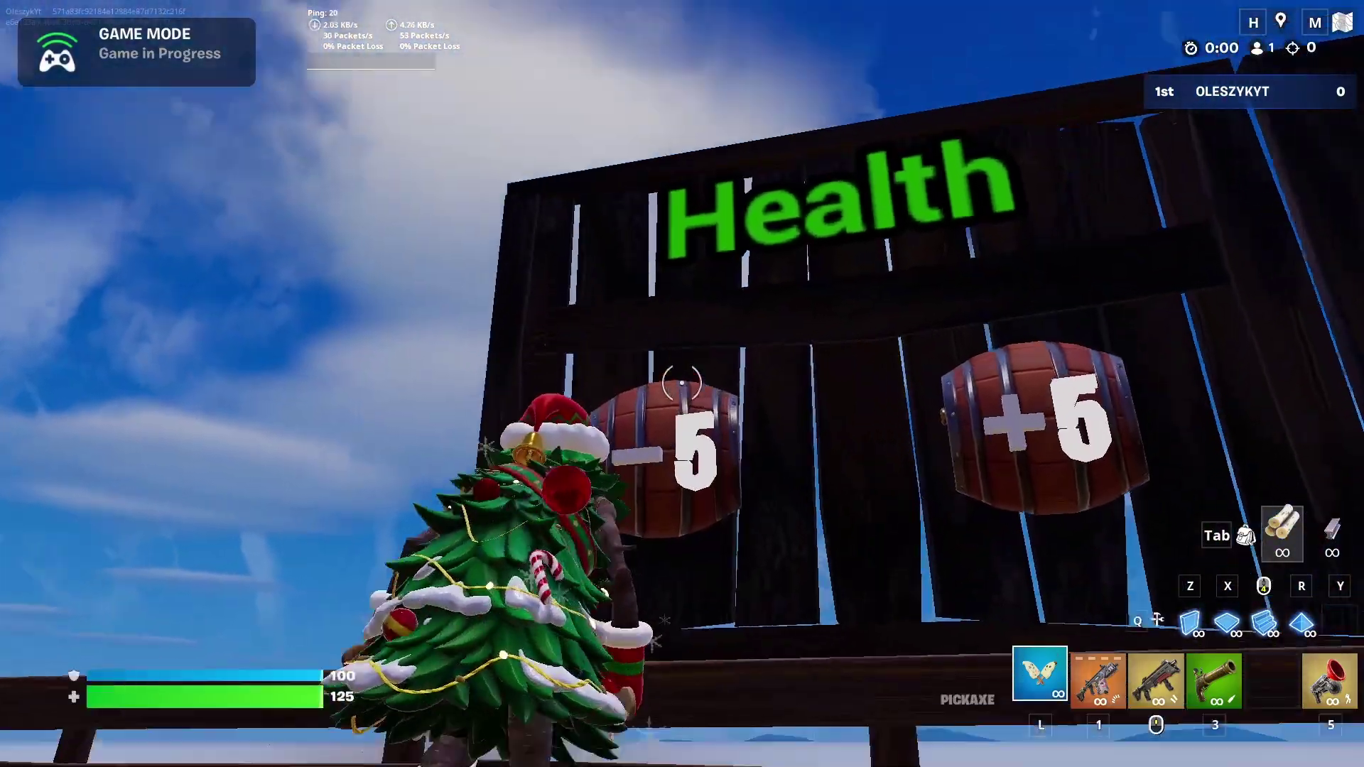
left_click(682, 384)
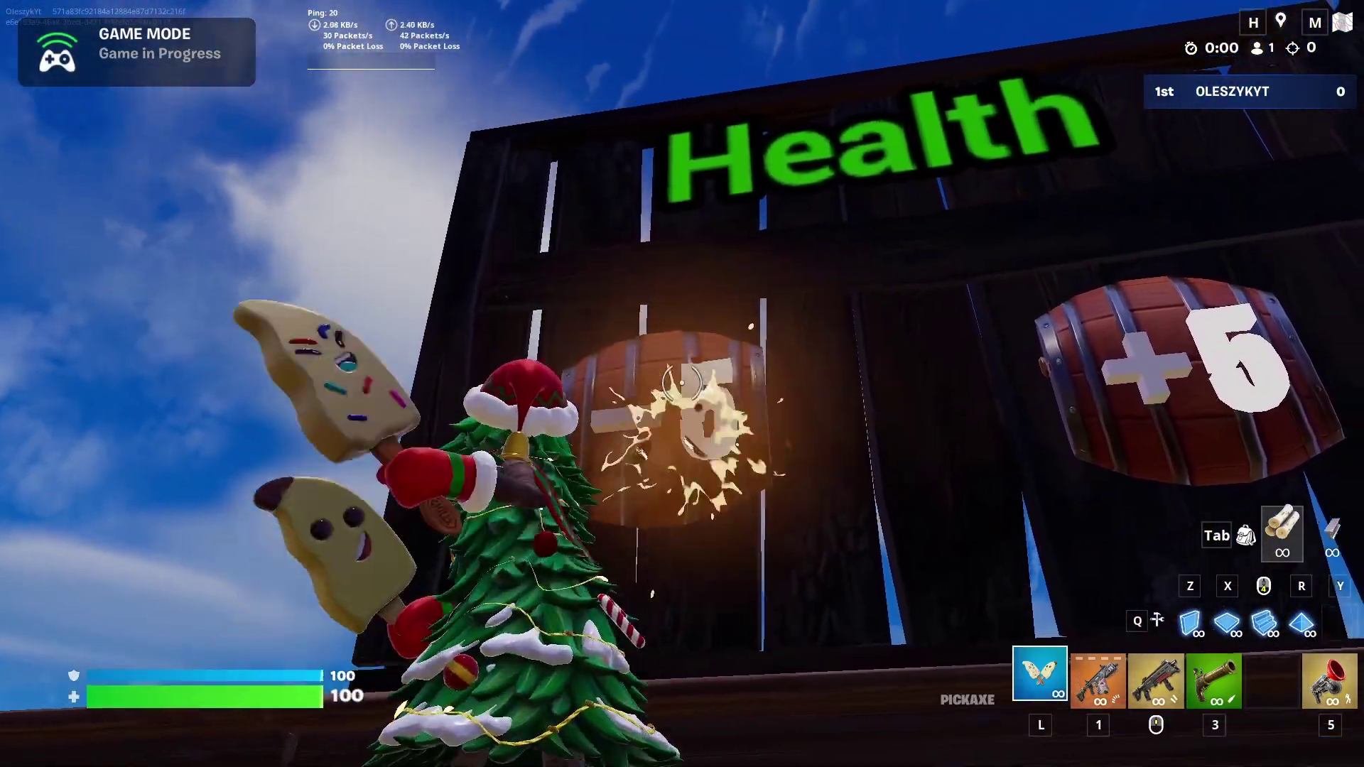
key("space")
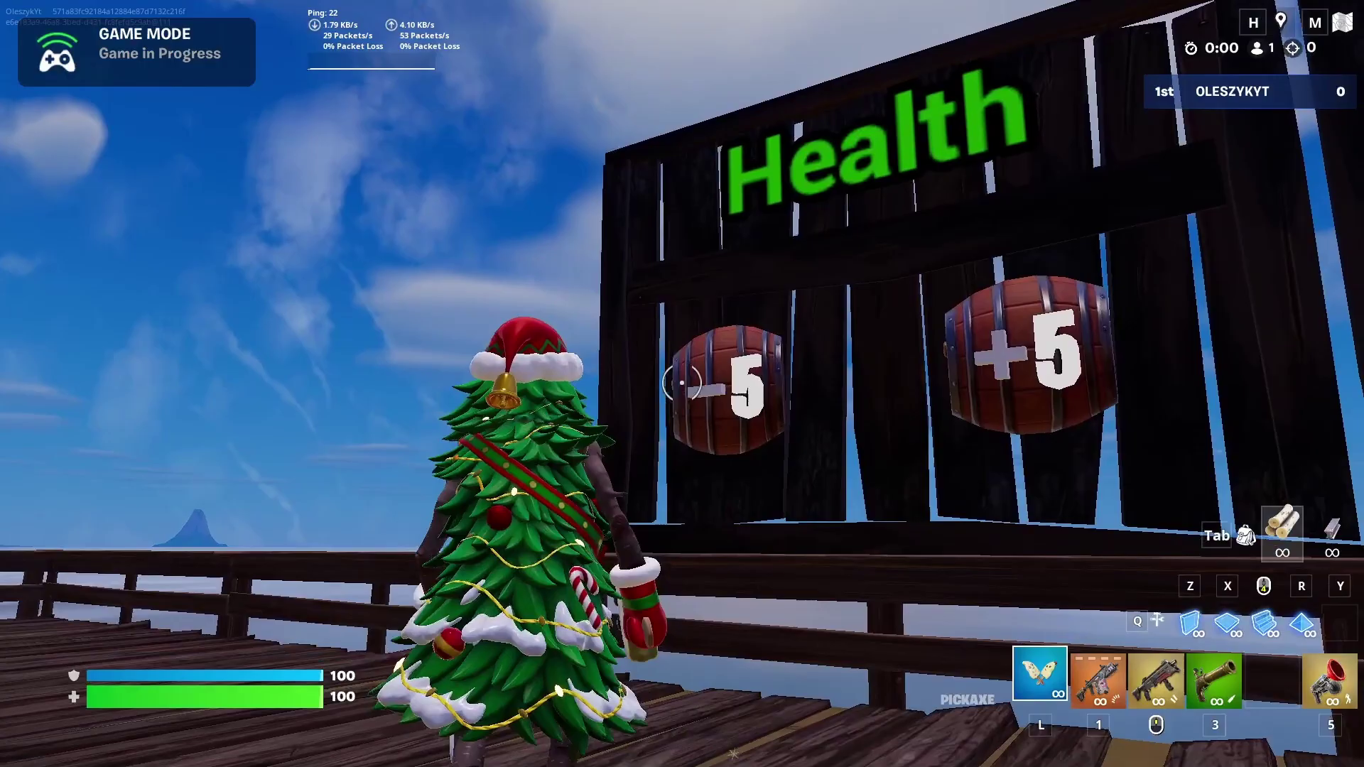
key("d")
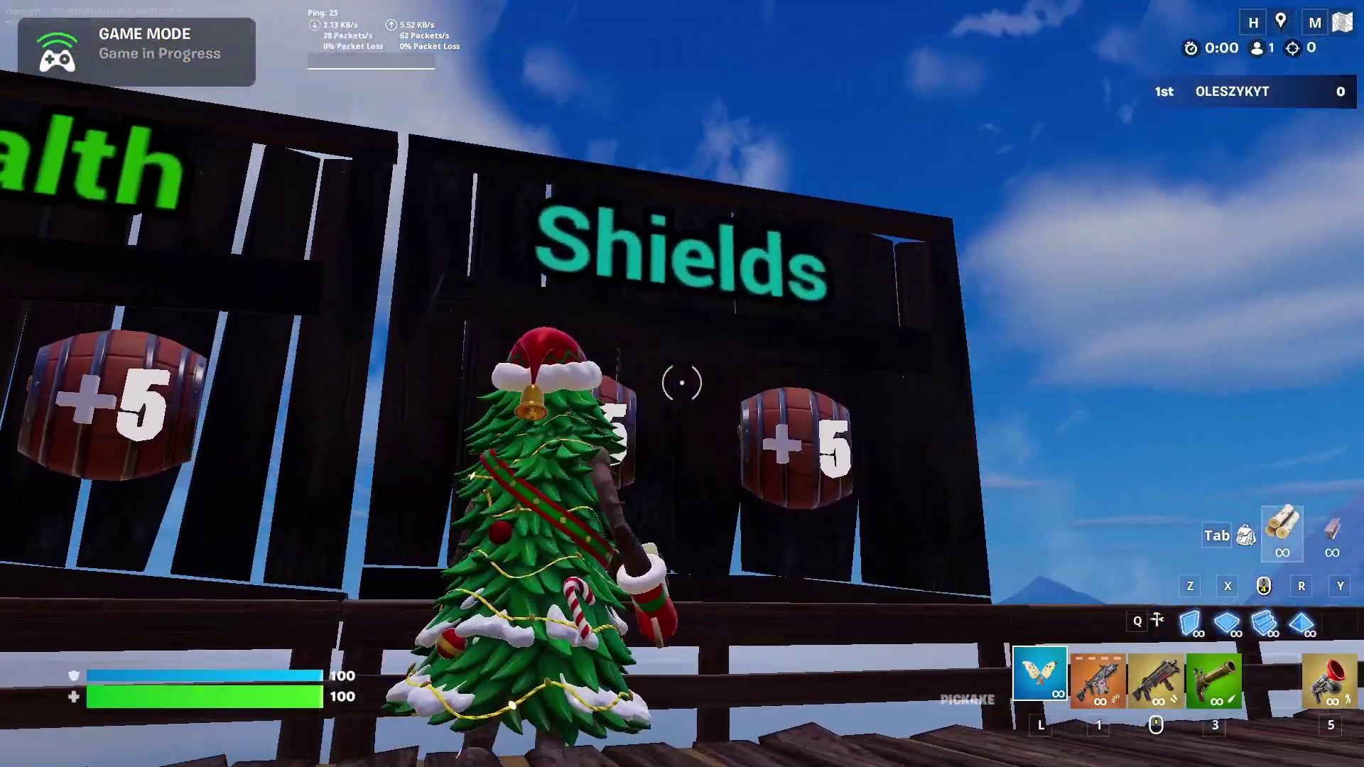
key("s")
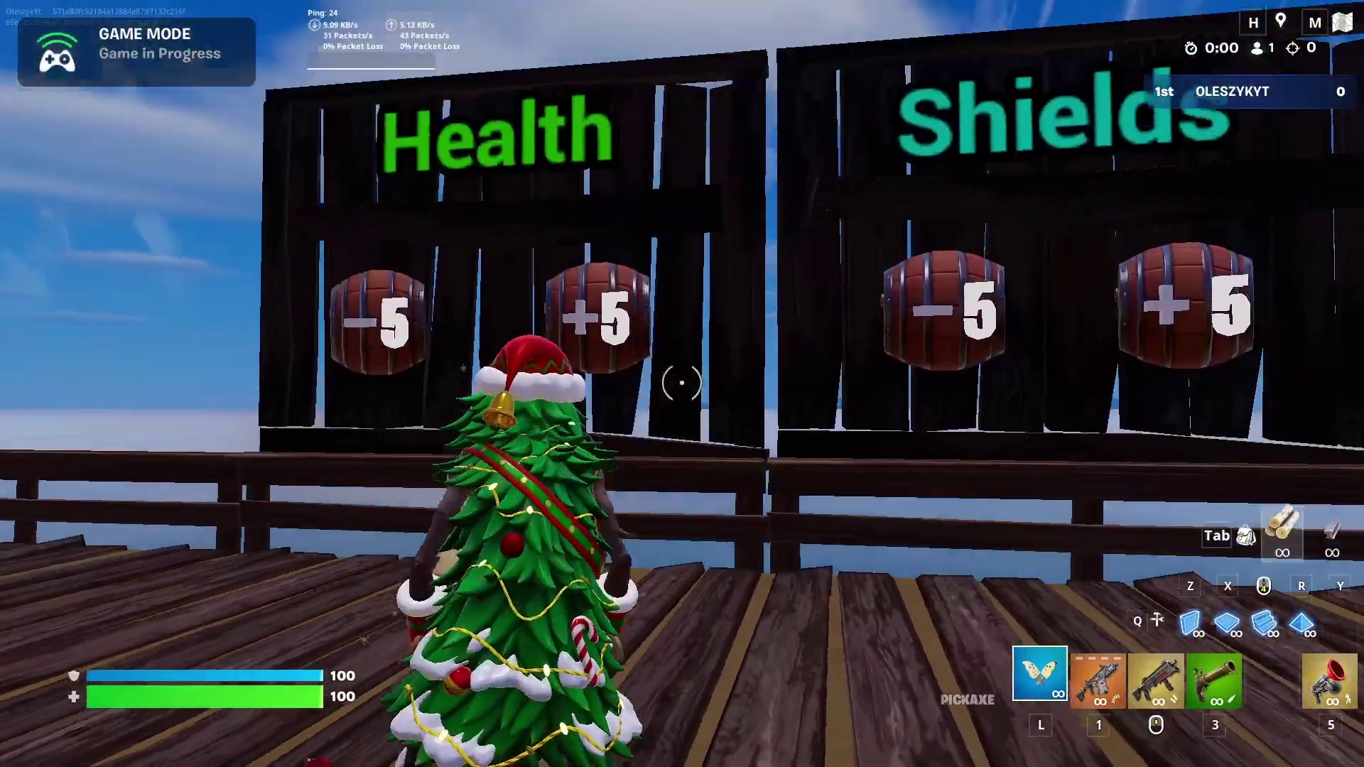
key("s")
key("d")
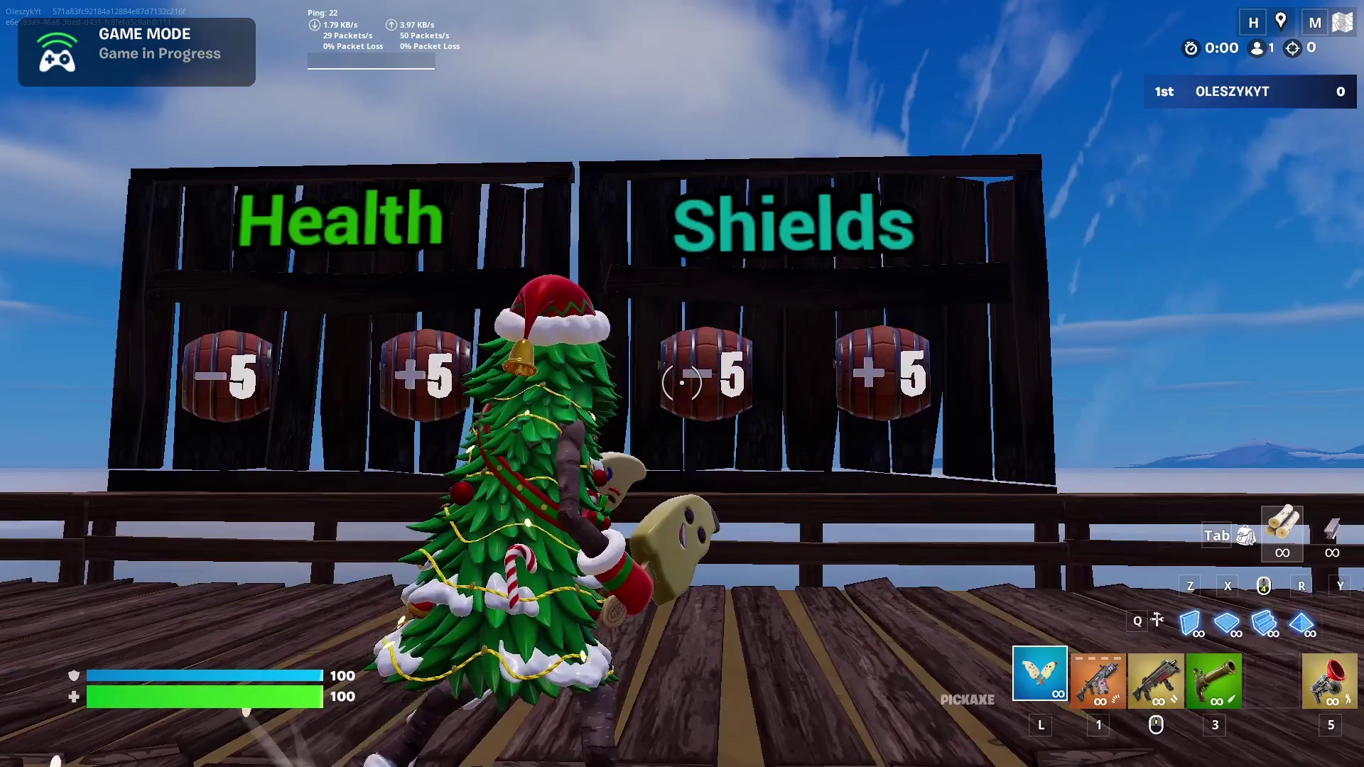
key("a")
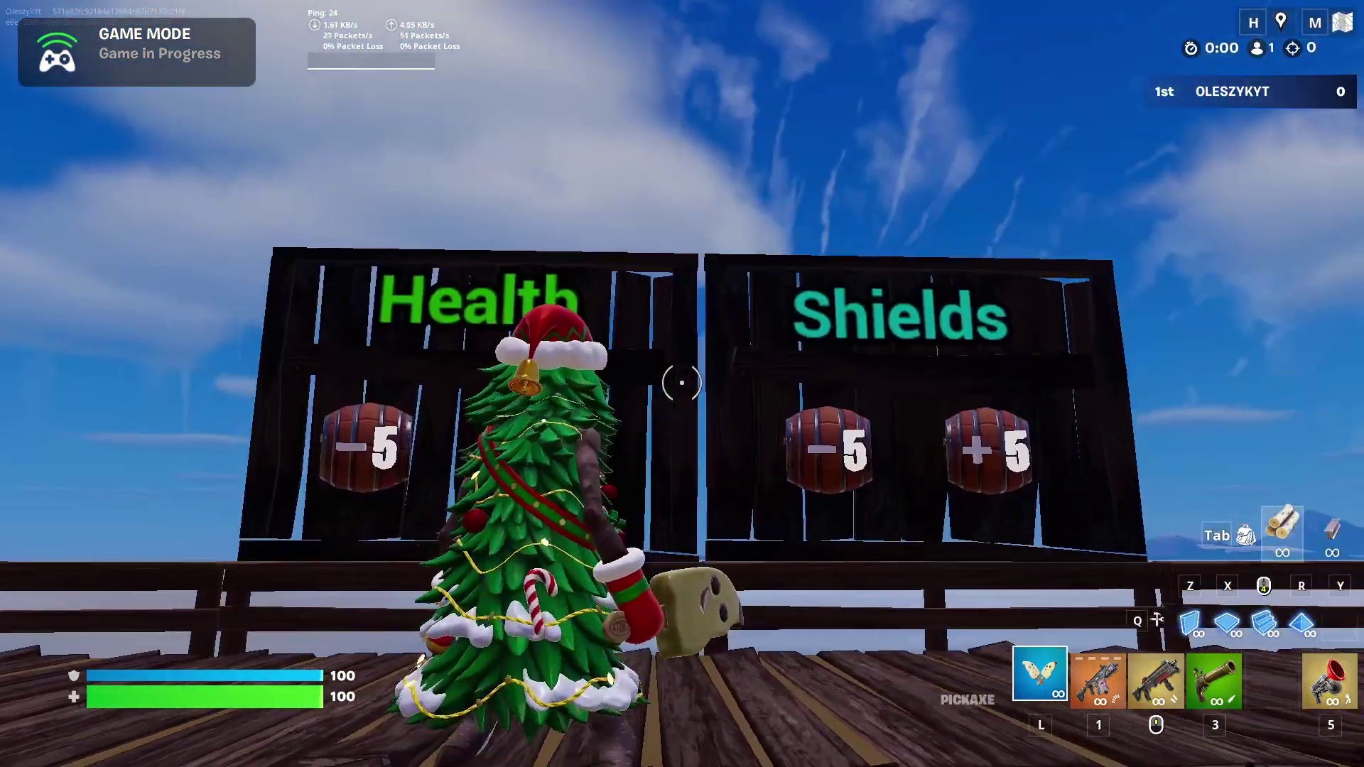
key("a")
key("d")
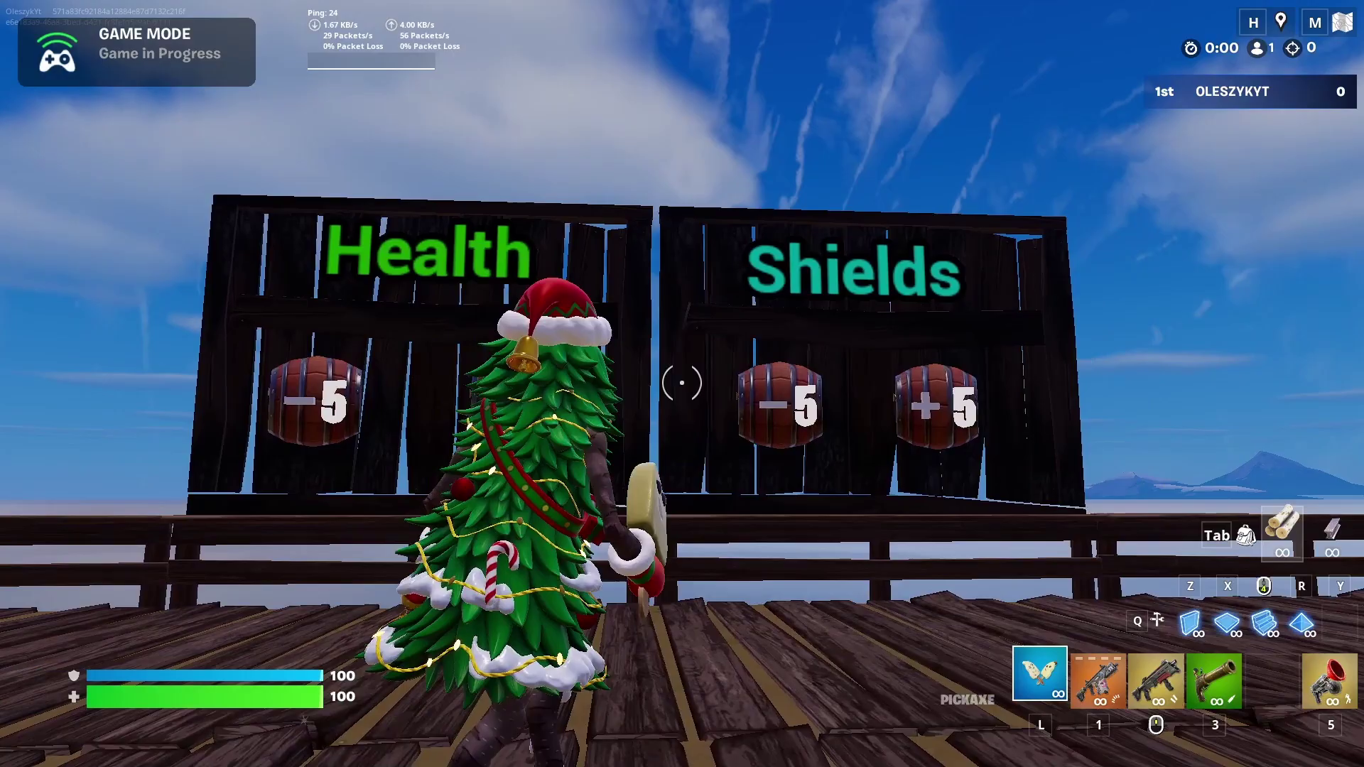
key("w")
key("d")
key("s")
key("a")
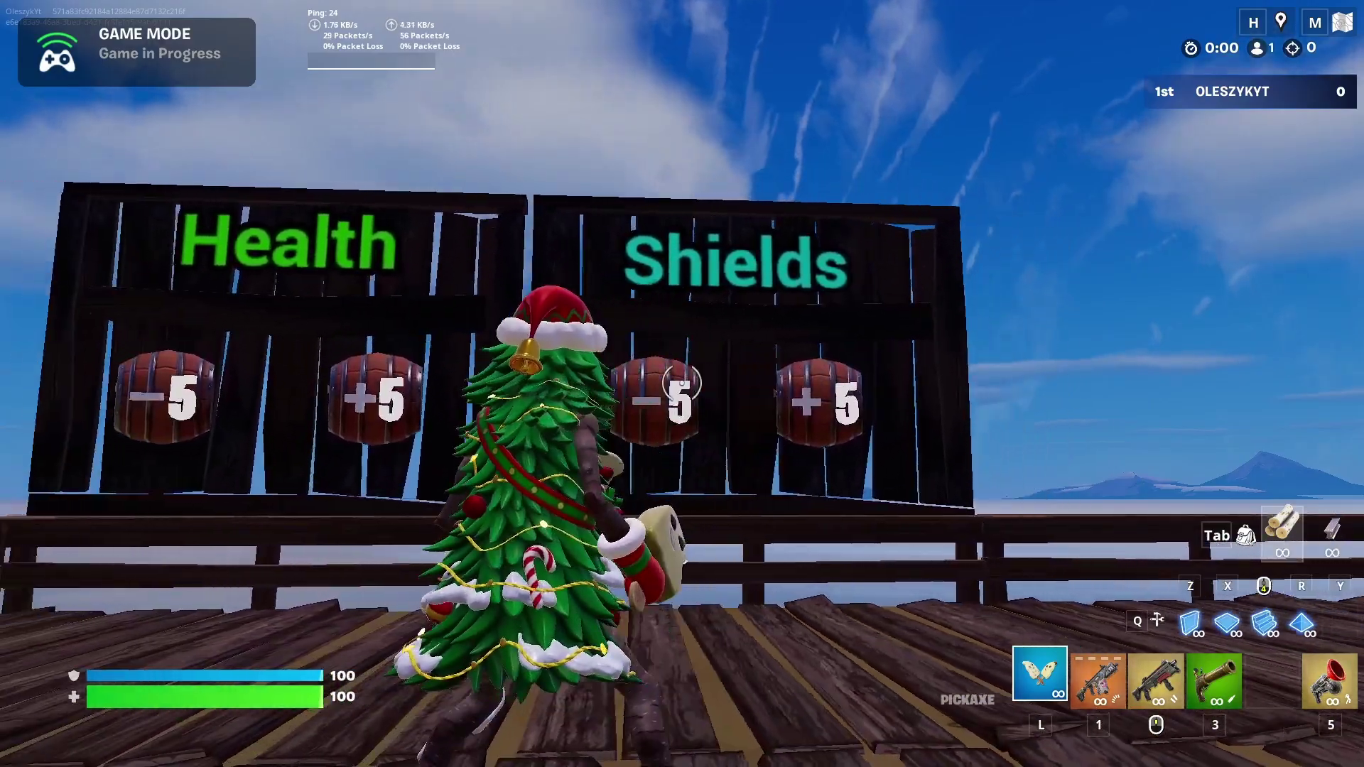
key("a")
key("d")
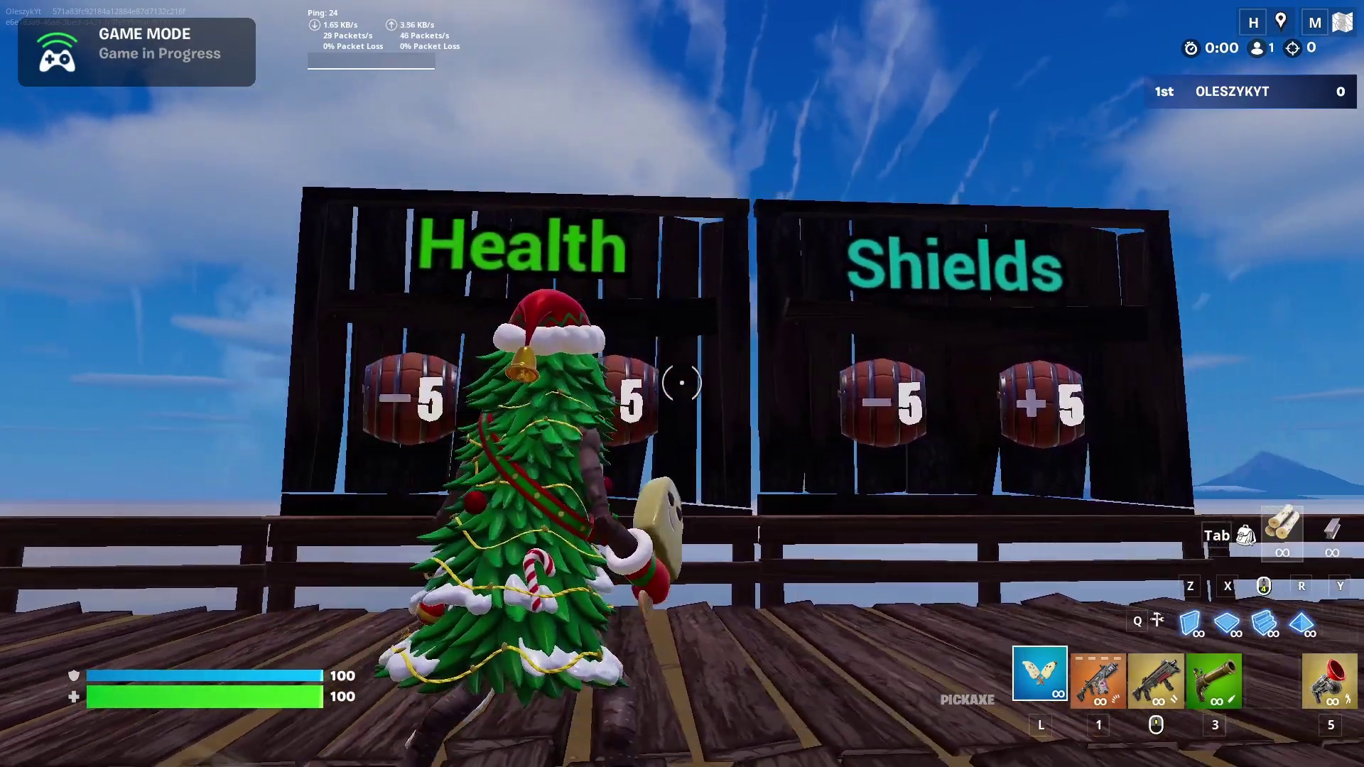
key("d")
key("s")
key("w")
key("a")
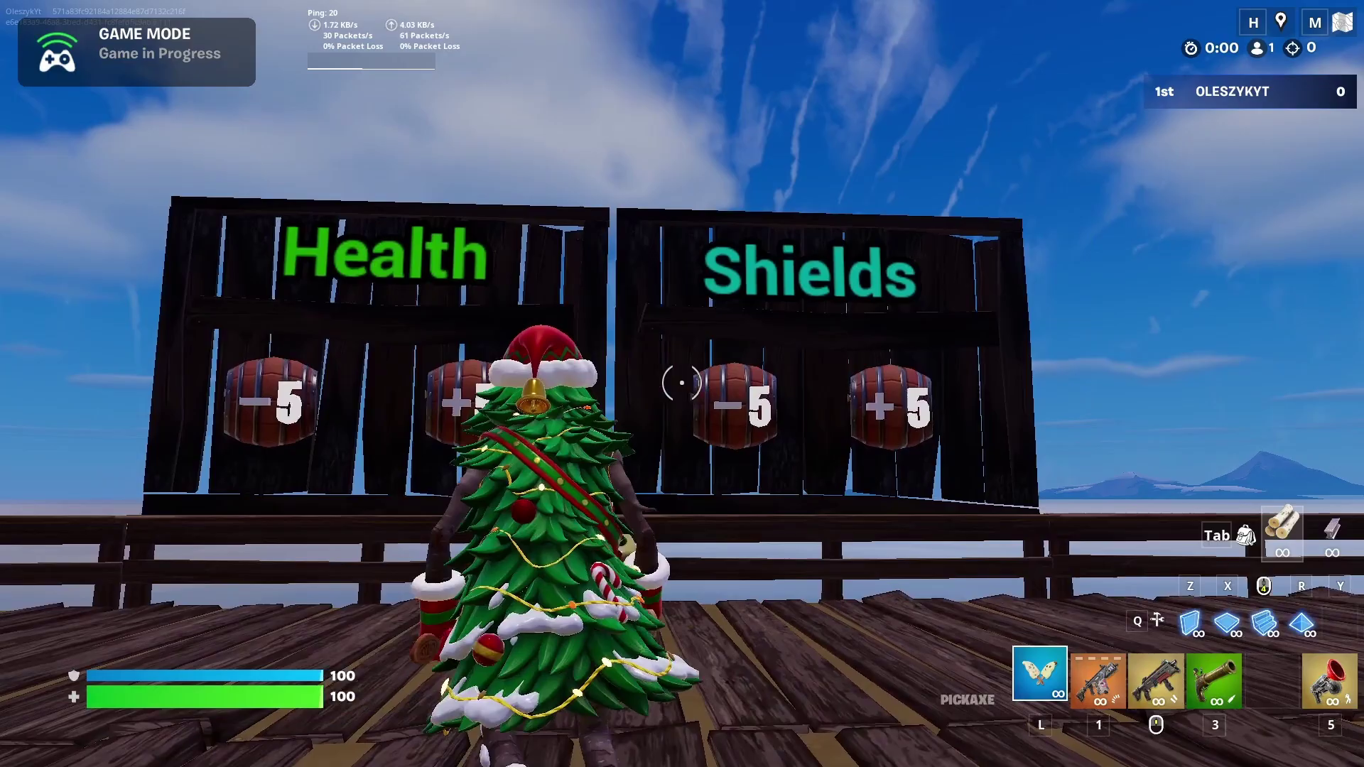
key("w")
left_click(682, 383)
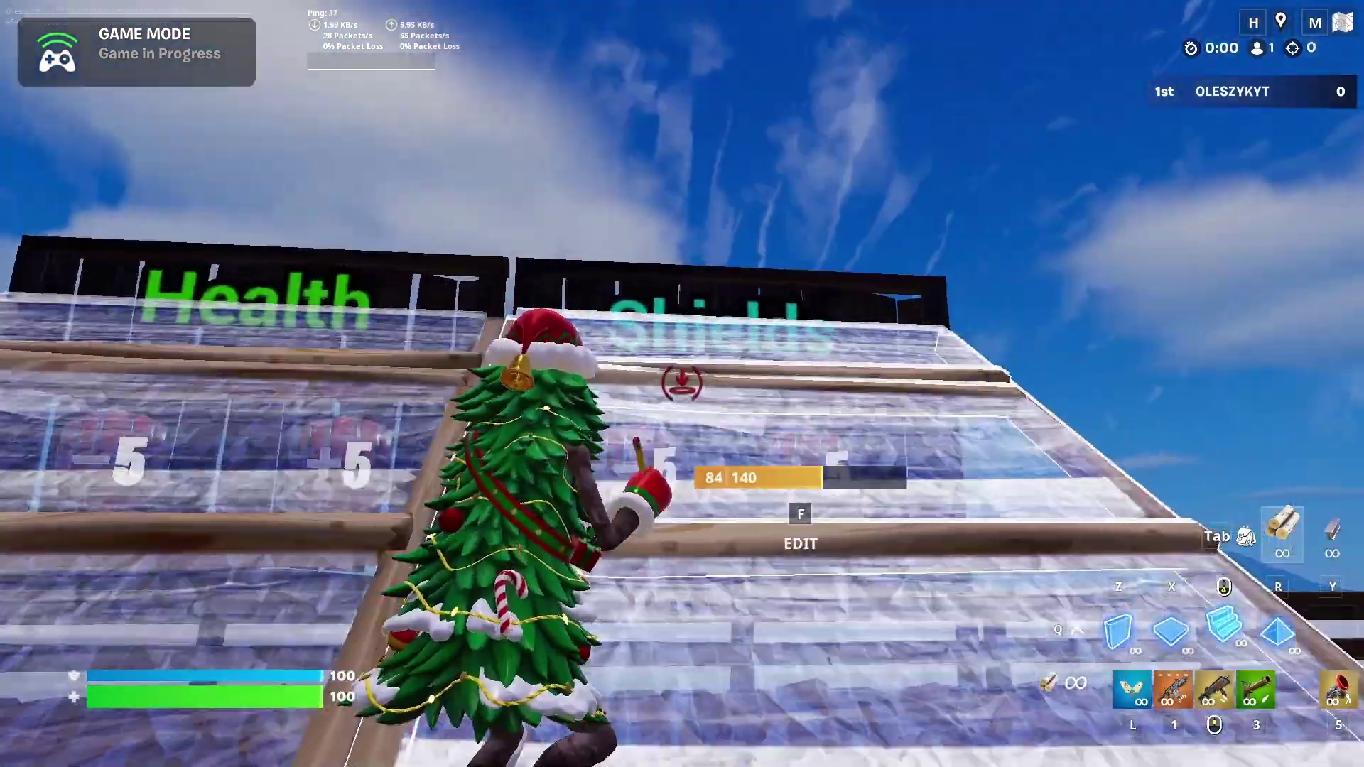
key("q")
key("f")
key("f")
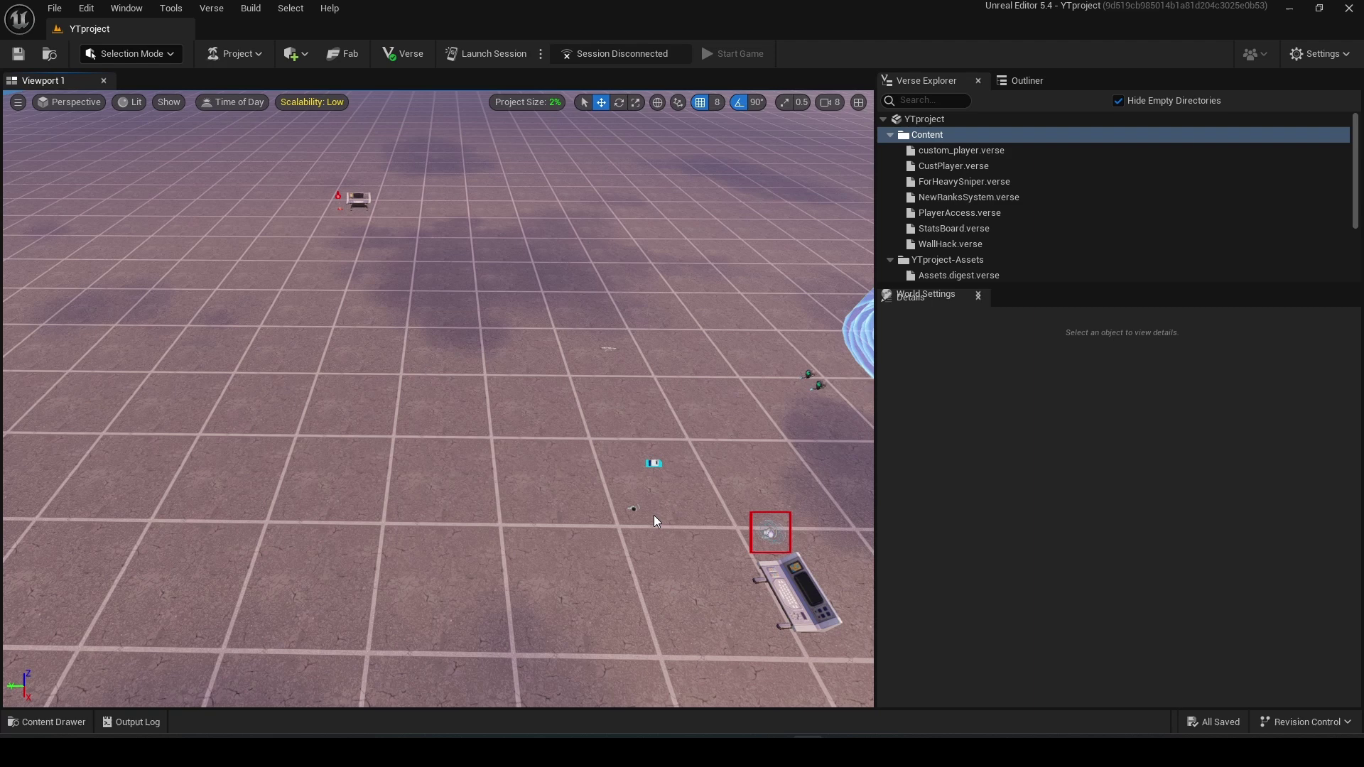
Find a glass wall prop in the Fortnite content and place it on the grid floor near the existing device.
mouse_move(439, 398)
right_mouse_down()
mouse_move(451, 242)
mouse_move(454, 416)
mouse_move(470, 415)
right_mouse_up()
key("s")
key("w")
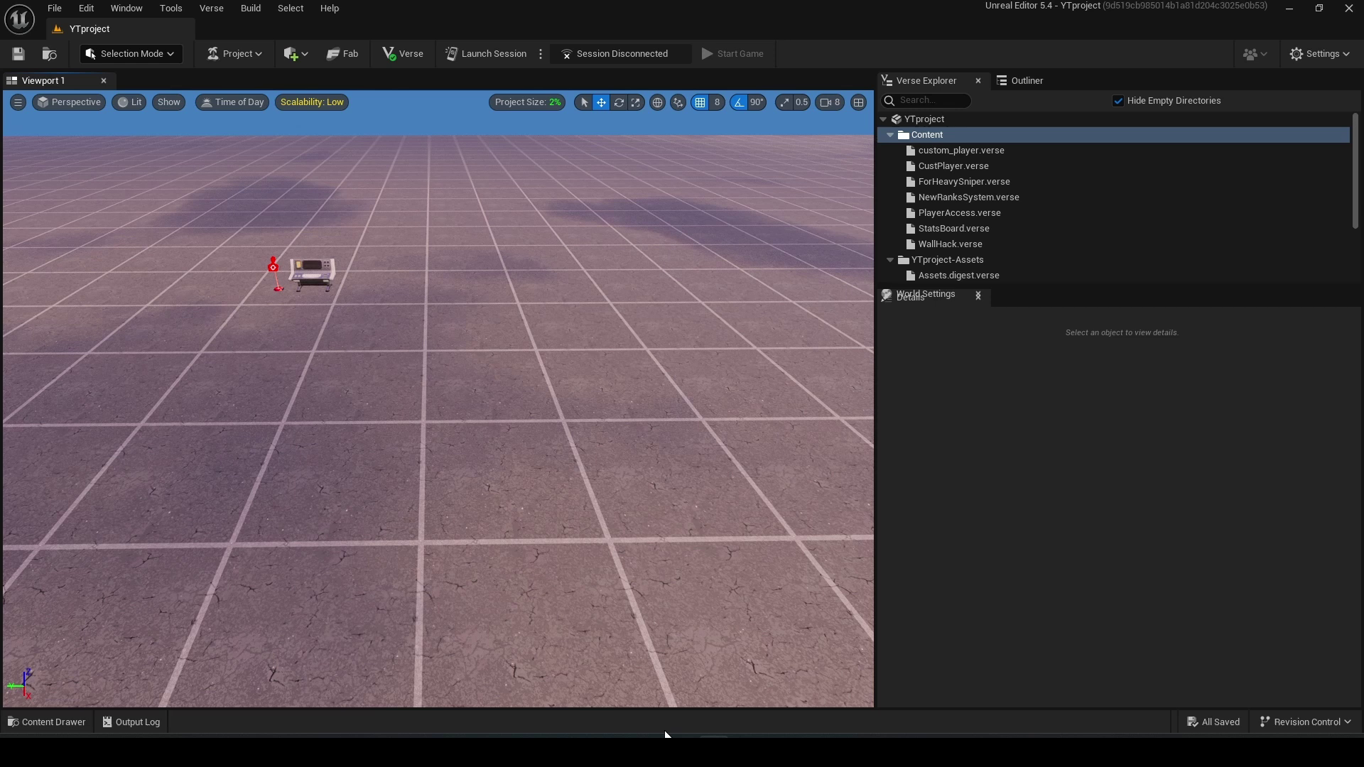
left_click(32, 722)
left_click(118, 644)
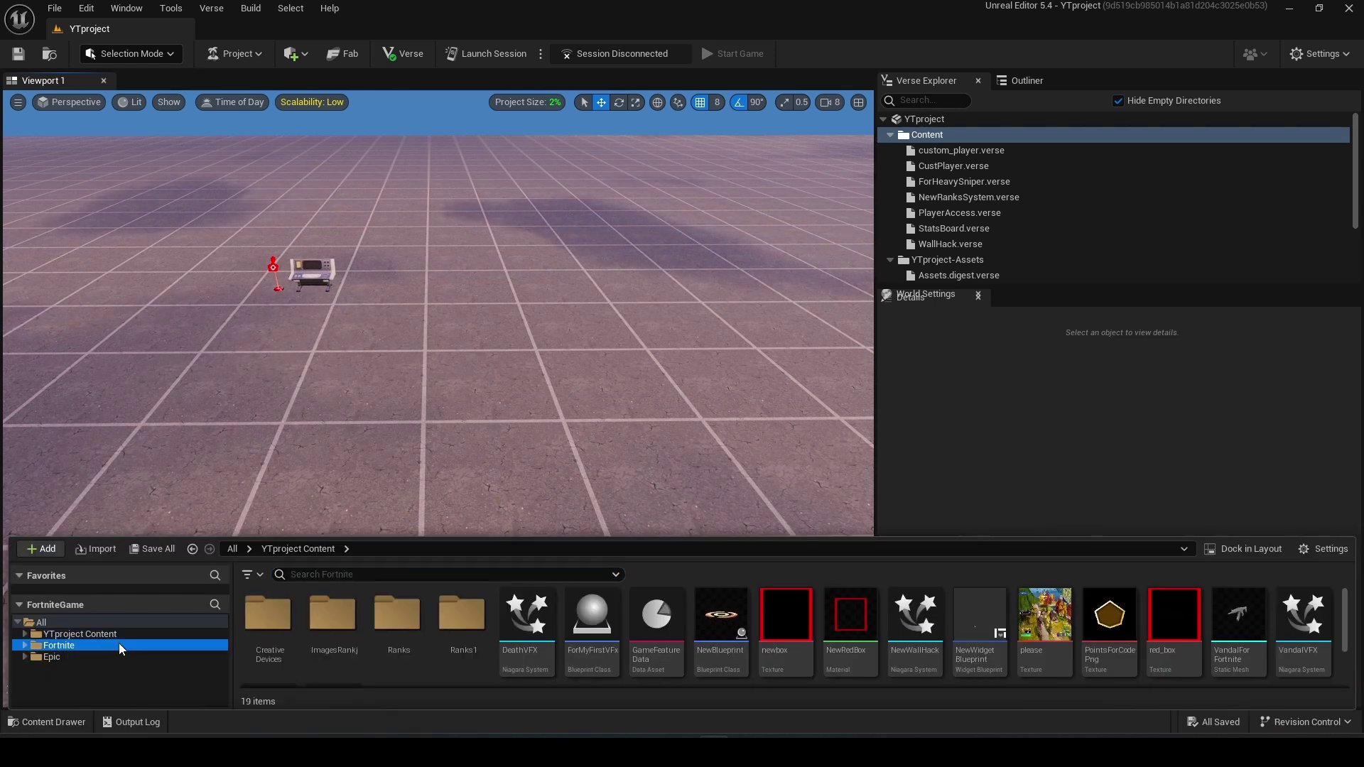
left_click(355, 574)
type("wall")
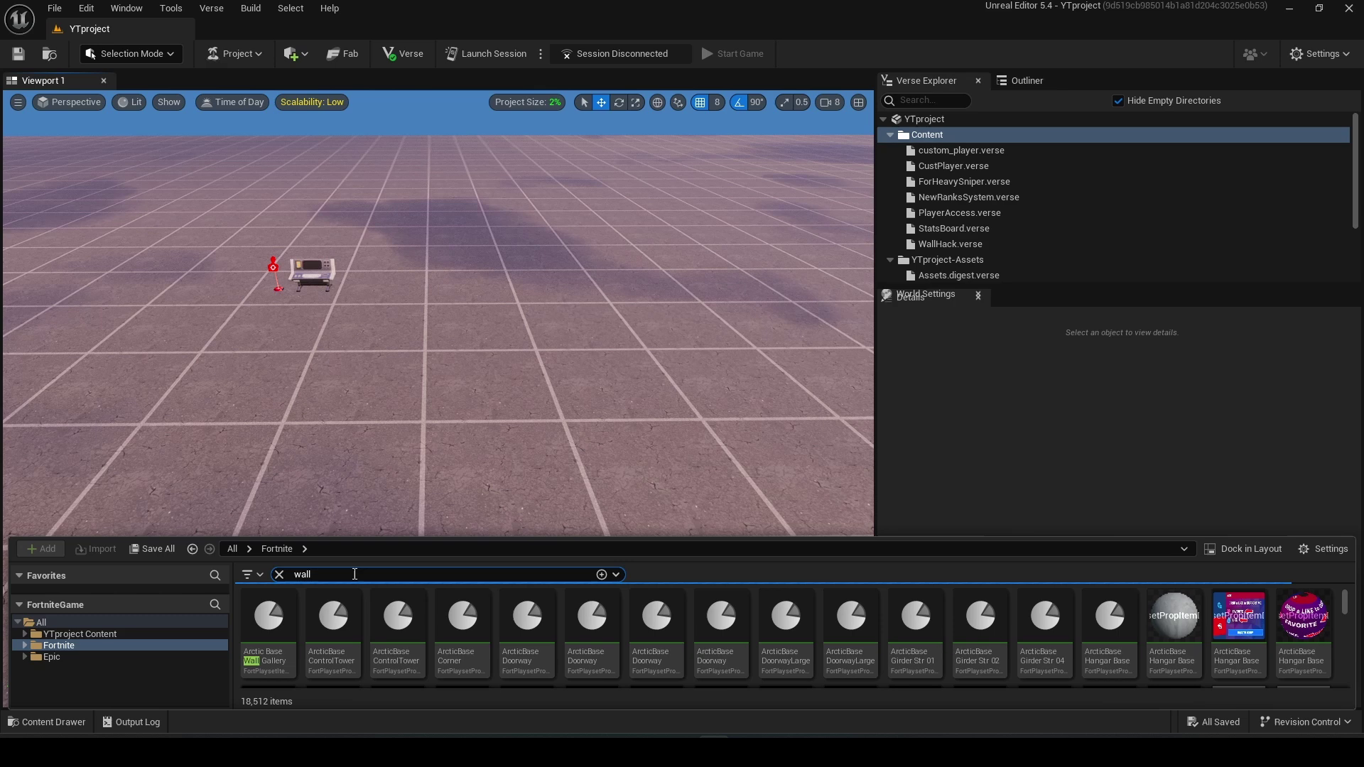
scroll(462, 618, "down", 5)
left_click_drag(552, 538, 547, 430)
left_click(295, 468)
type("glass")
left_click_drag(448, 500, 493, 292)
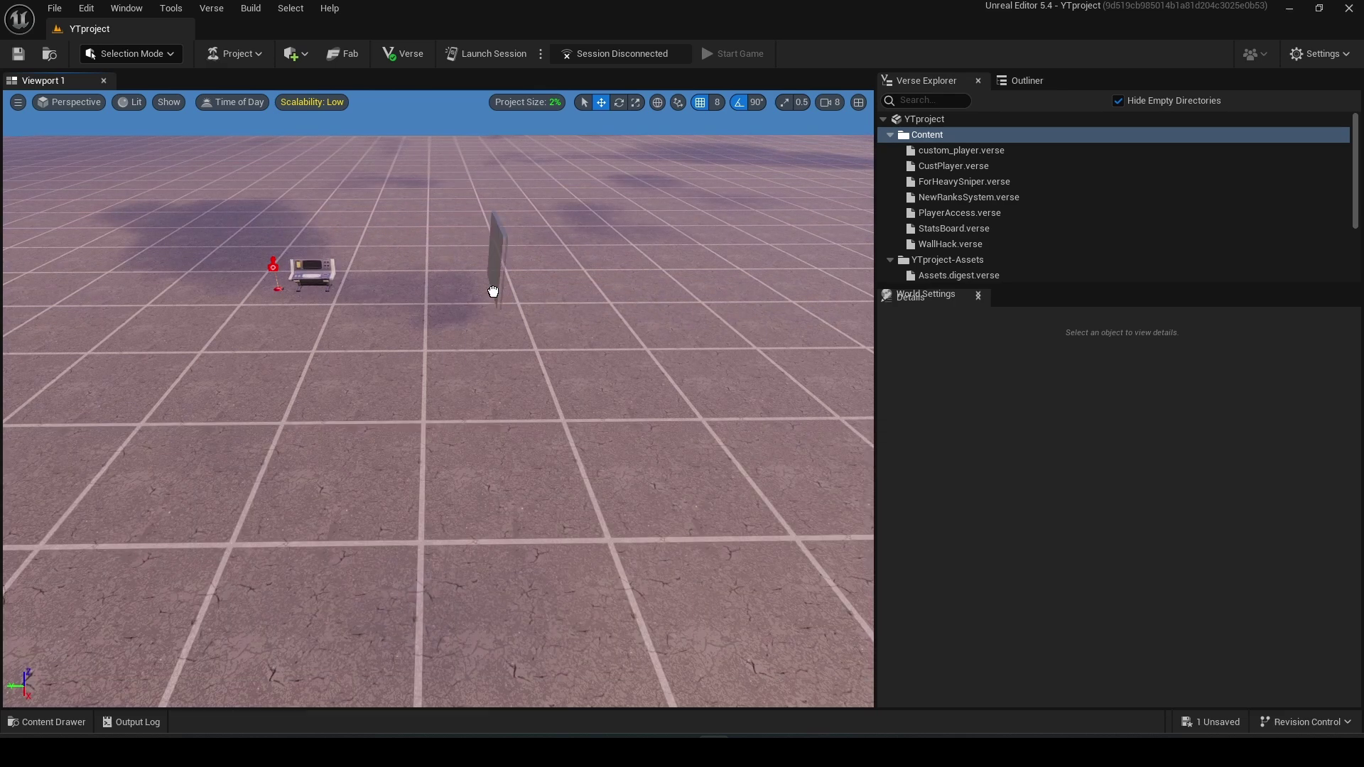
Rotate the glass wall 90° about the vertical axis and shift it along the floor.
right_click_drag(493, 292, 604, 284)
key("e")
left_click_drag(431, 467, 348, 452)
right_click_drag(348, 452, 284, 462)
key("w")
left_click_drag(522, 419, 604, 419)
right_click_drag(604, 426, 604, 473)
Save the project, select the glass wall by filtering the level's actors for "glas", and duplicate it directly beside the original.
left_click(608, 450)
double_click(608, 450)
left_click(1027, 81)
left_click(18, 54)
left_click(1330, 57)
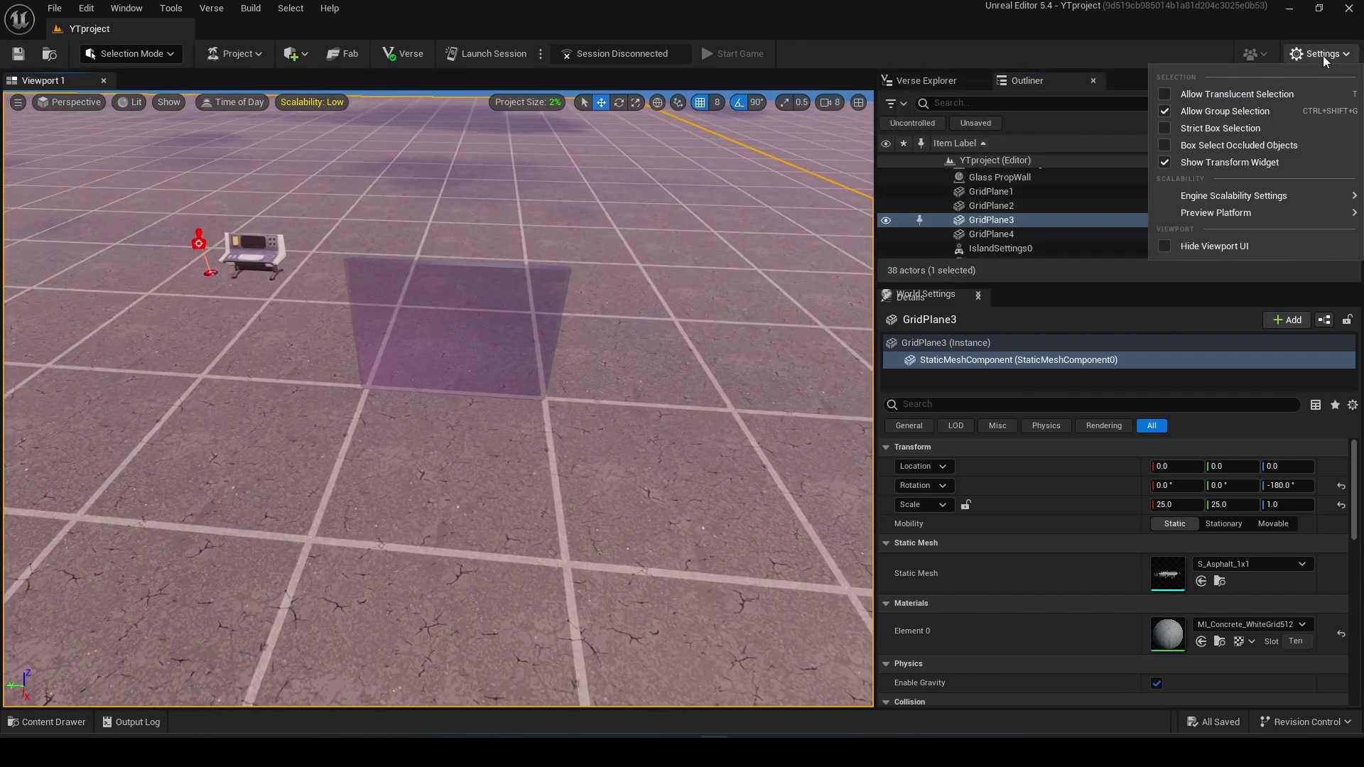
left_click(990, 104)
type("glas")
left_click(1001, 175)
left_click_drag(400, 389, 587, 402, "alt")
right_click_drag(588, 403, 555, 370)
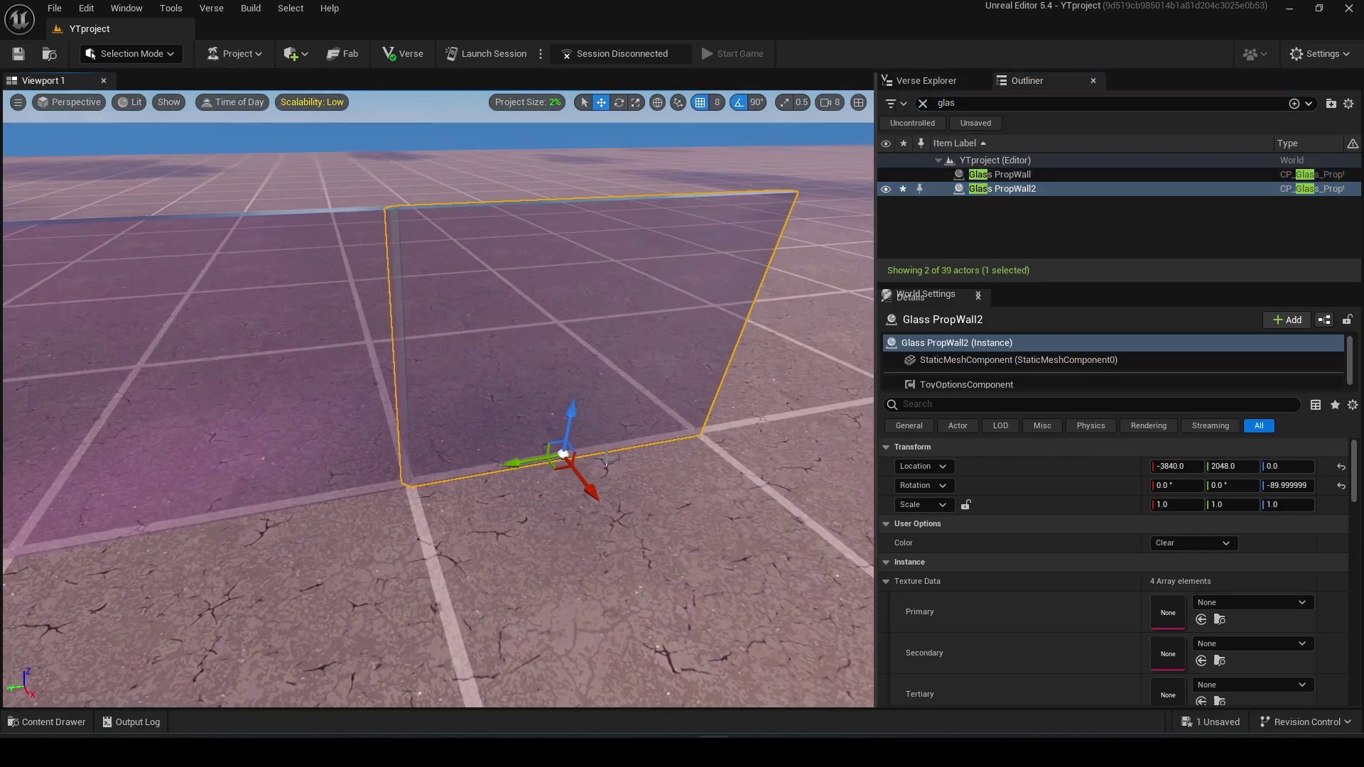
Search the Fortnite content for "cylinder" and place the basic Cylinder static mesh on the floor in front of the glass walls.
left_click(384, 467)
mouse_move(384, 466)
right_mouse_down()
mouse_move(398, 448)
mouse_move(385, 467)
right_mouse_up()
key("ctrl+space")
left_click(279, 466)
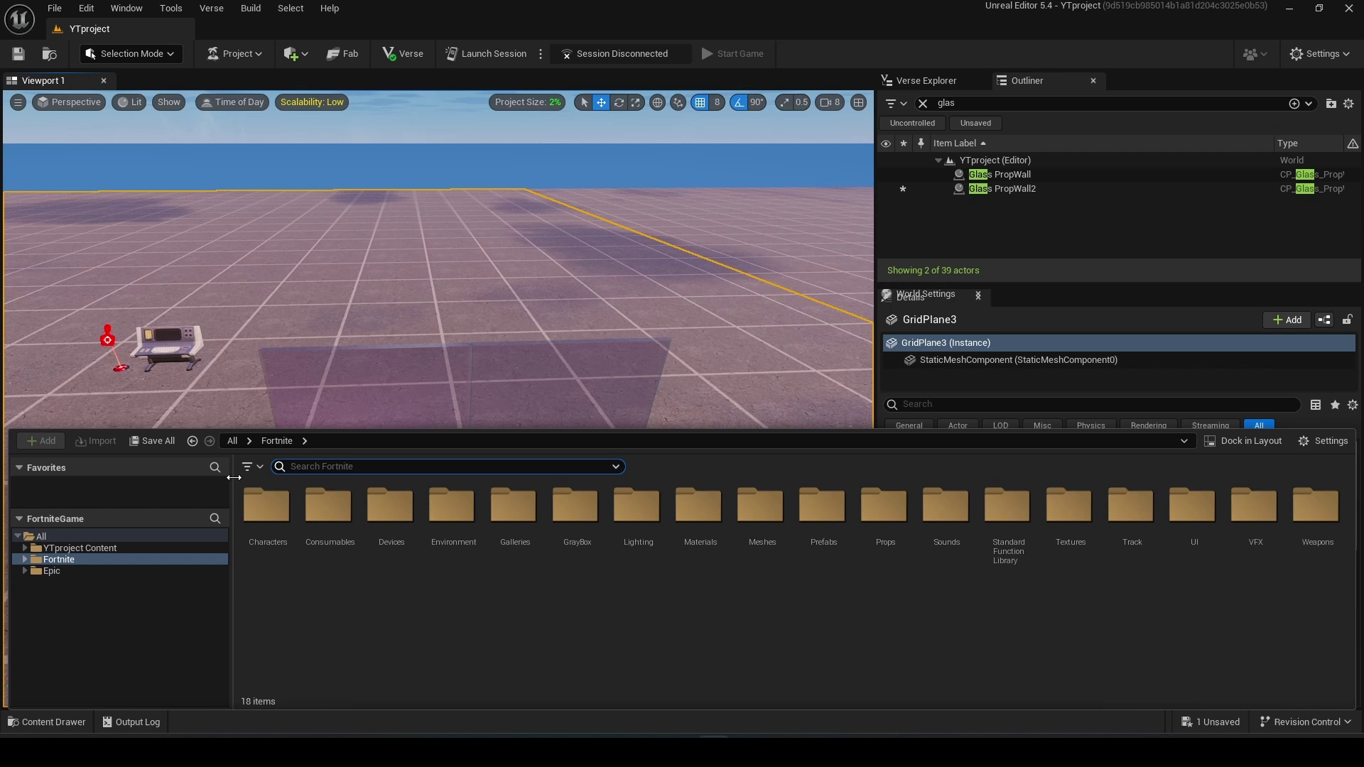
type("cylinder")
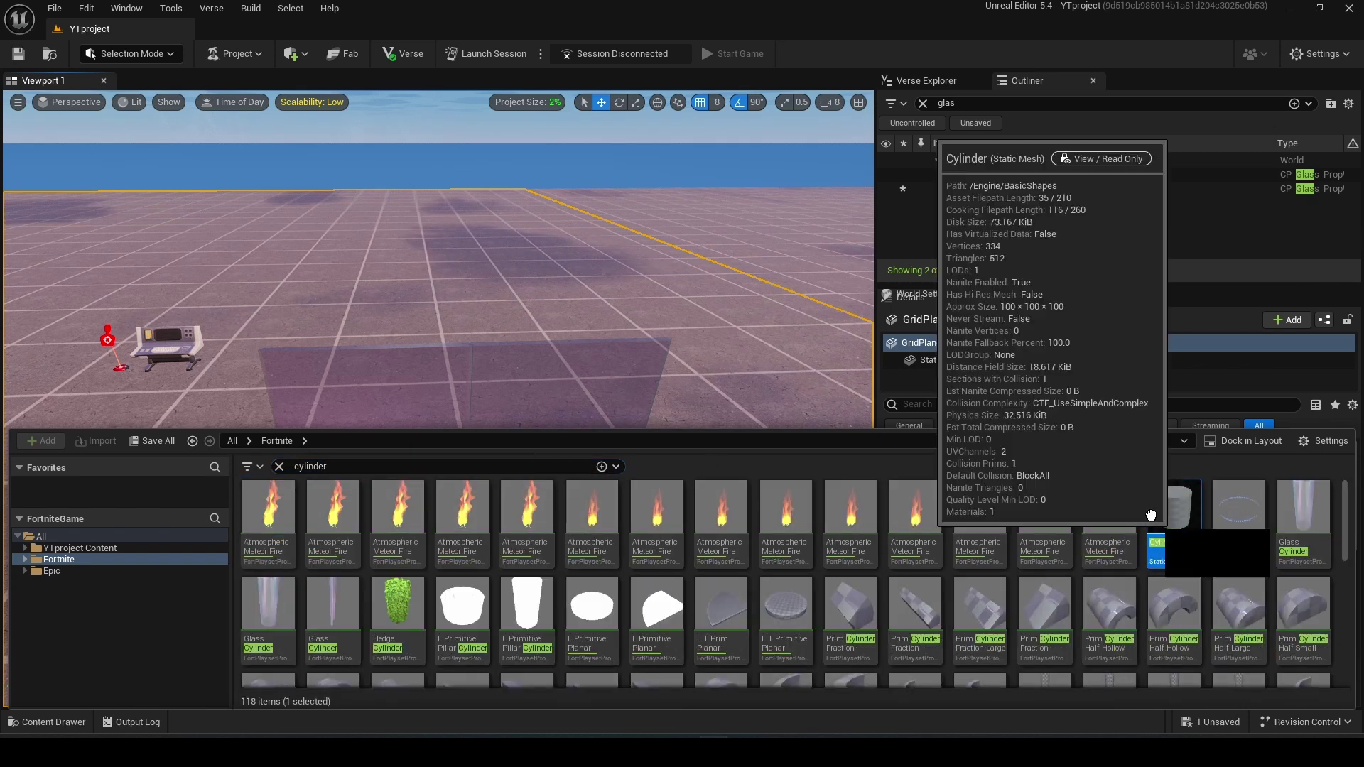
left_click_drag(1151, 513, 491, 527)
right_click_drag(492, 527, 492, 568)
Try placing a glass cylinder prop in front of the walls, and undo its placement.
key("ctrl+space")
type("glass cylinder")
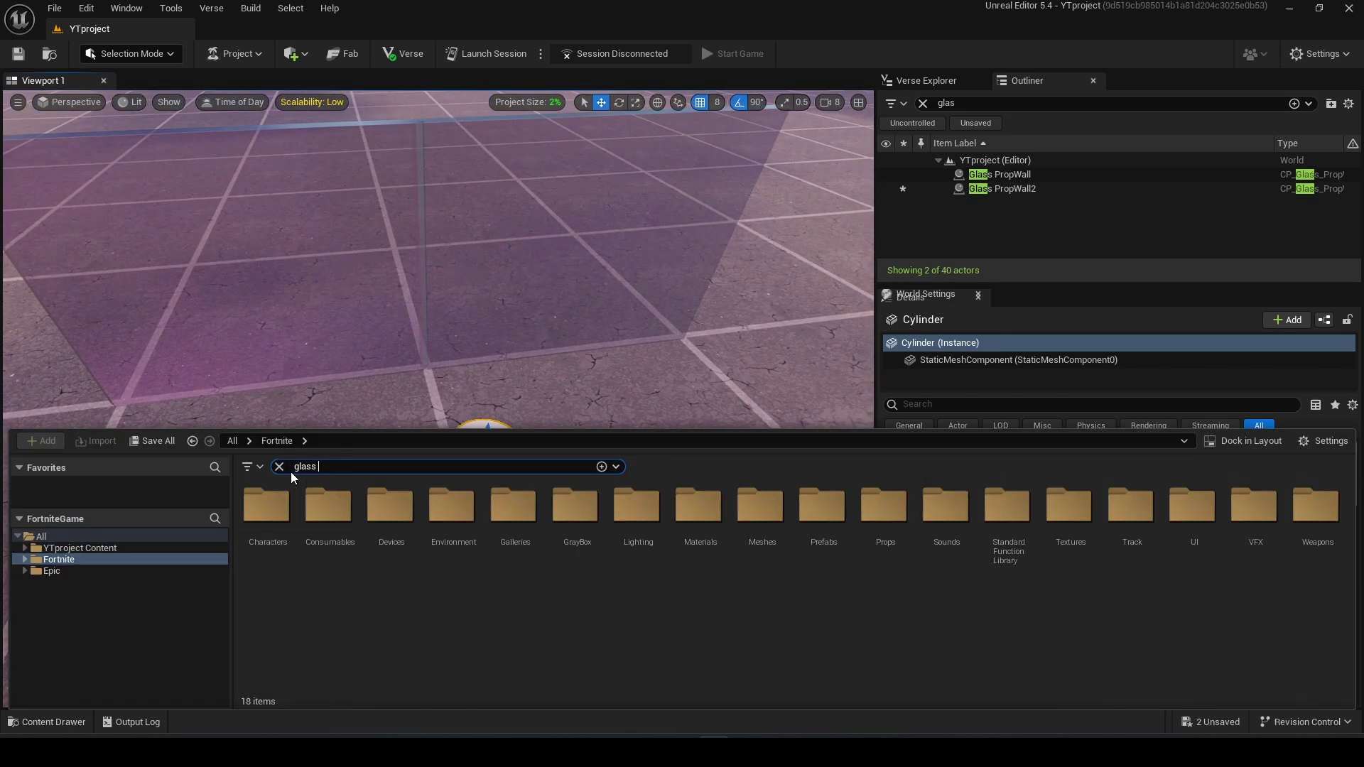
left_click_drag(333, 508, 385, 441)
right_click_drag(384, 441, 390, 420)
key("ctrl+z")
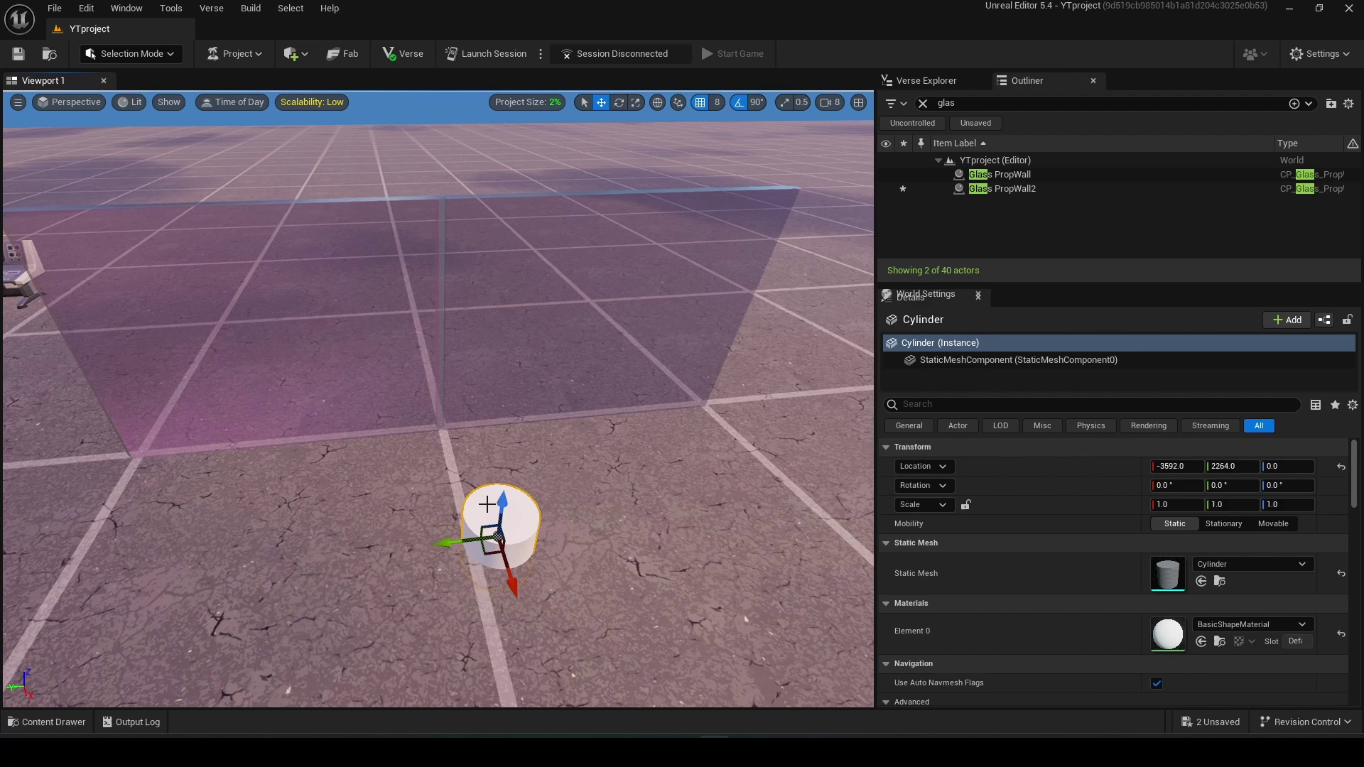
Try the blue and red translucent barrier-bounds materials on the cylinder.
mouse_move(488, 503)
right_mouse_down()
mouse_move(487, 448)
mouse_move(490, 484)
right_mouse_up()
left_click(1252, 624)
scroll(1233, 469, "down", 10)
left_click(1212, 481)
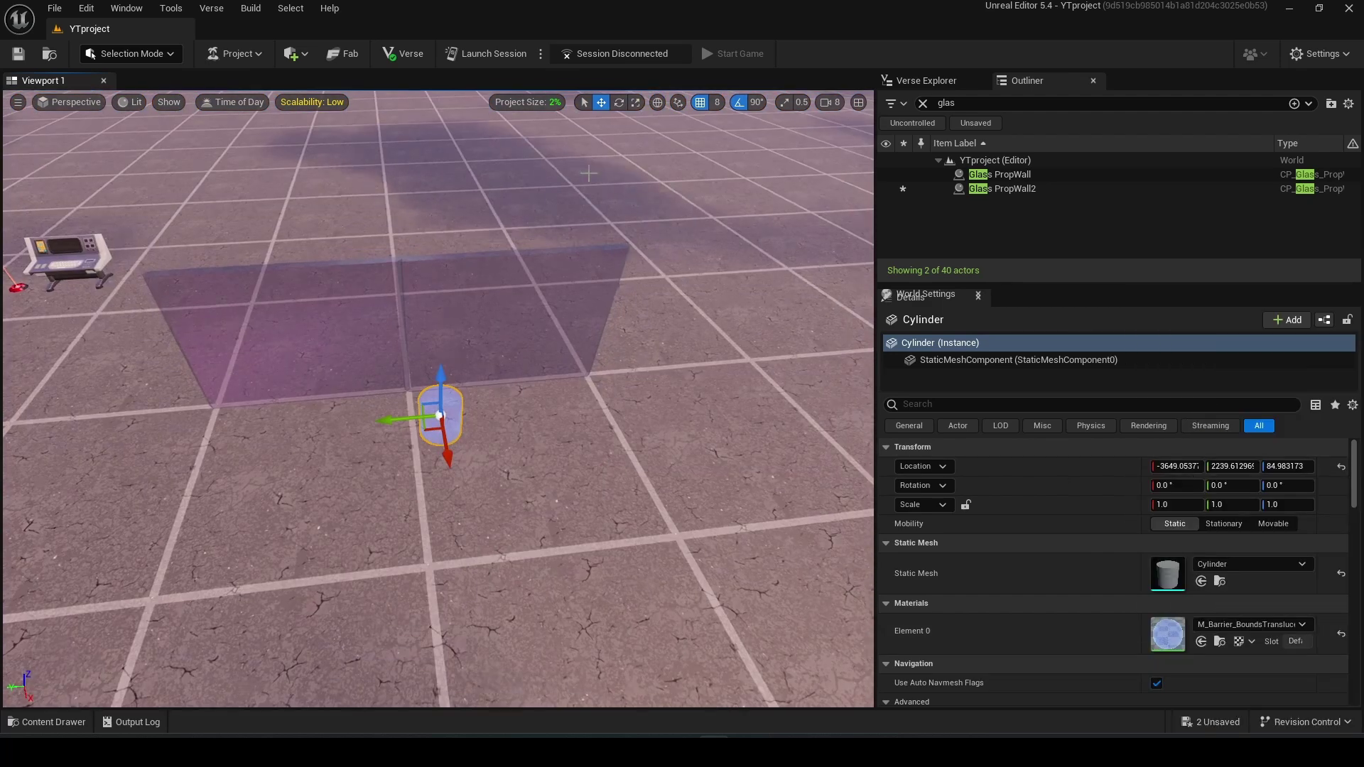
left_click(1252, 624)
left_click(1200, 452)
Try other solid-coloured materials on the cylinder, including M_C_Cube_Blue_Elimination and MI_Simple_PaleGreen_Flat.
left_click(1246, 623)
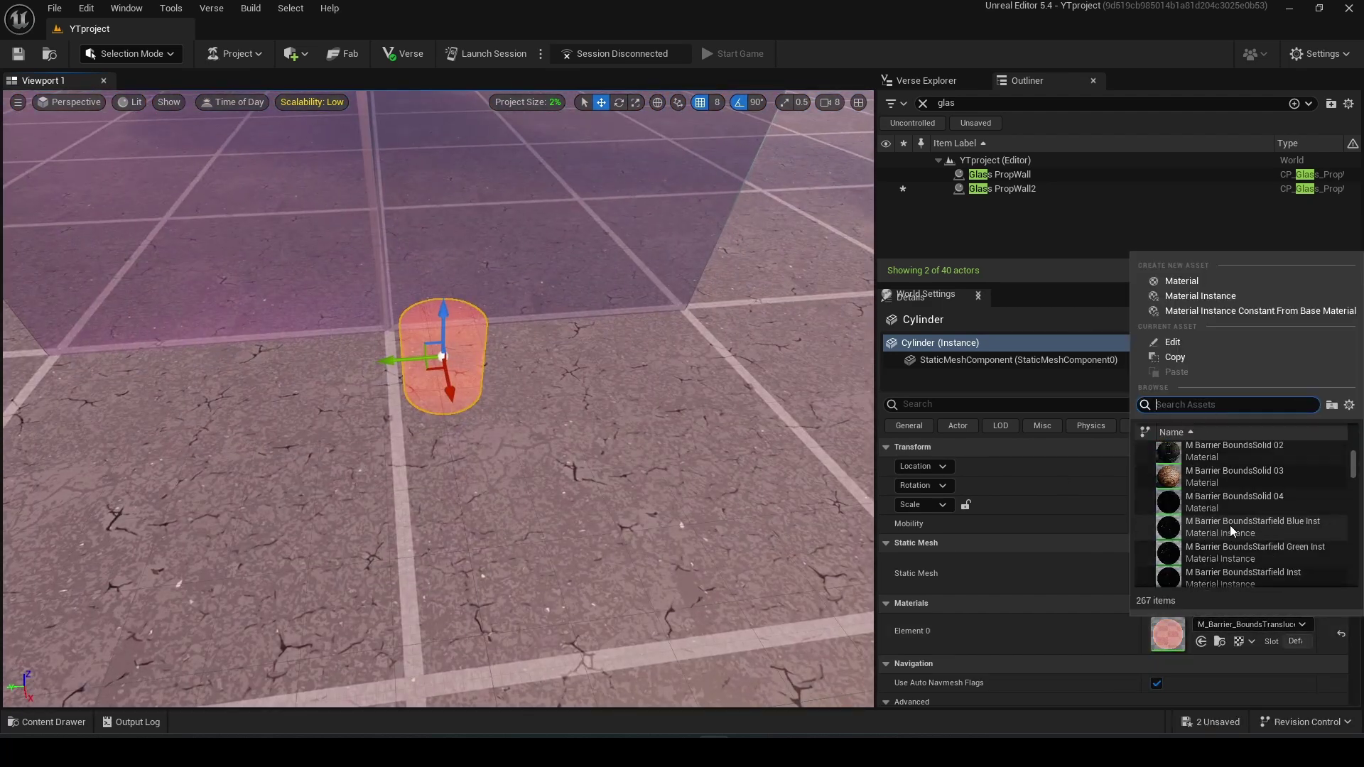
left_click(1230, 525)
left_click(1251, 625)
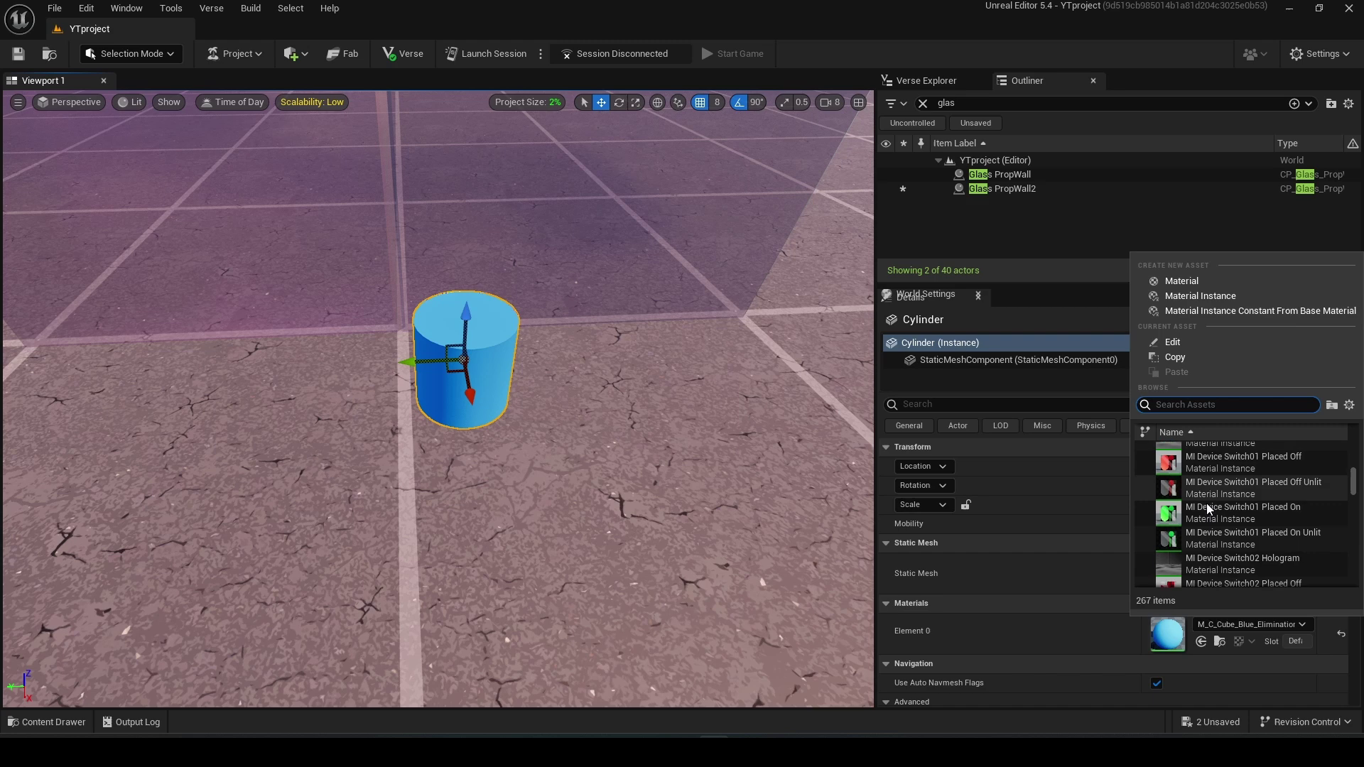
left_click(1206, 501)
left_click(1252, 624)
type("green")
scroll(1208, 501, "down", 5)
left_click(1208, 502)
right_click_drag(490, 455, 483, 419)
Search the materials for "bar" and try a red barrier material on the cylinder.
left_click(1251, 625)
type("bar")
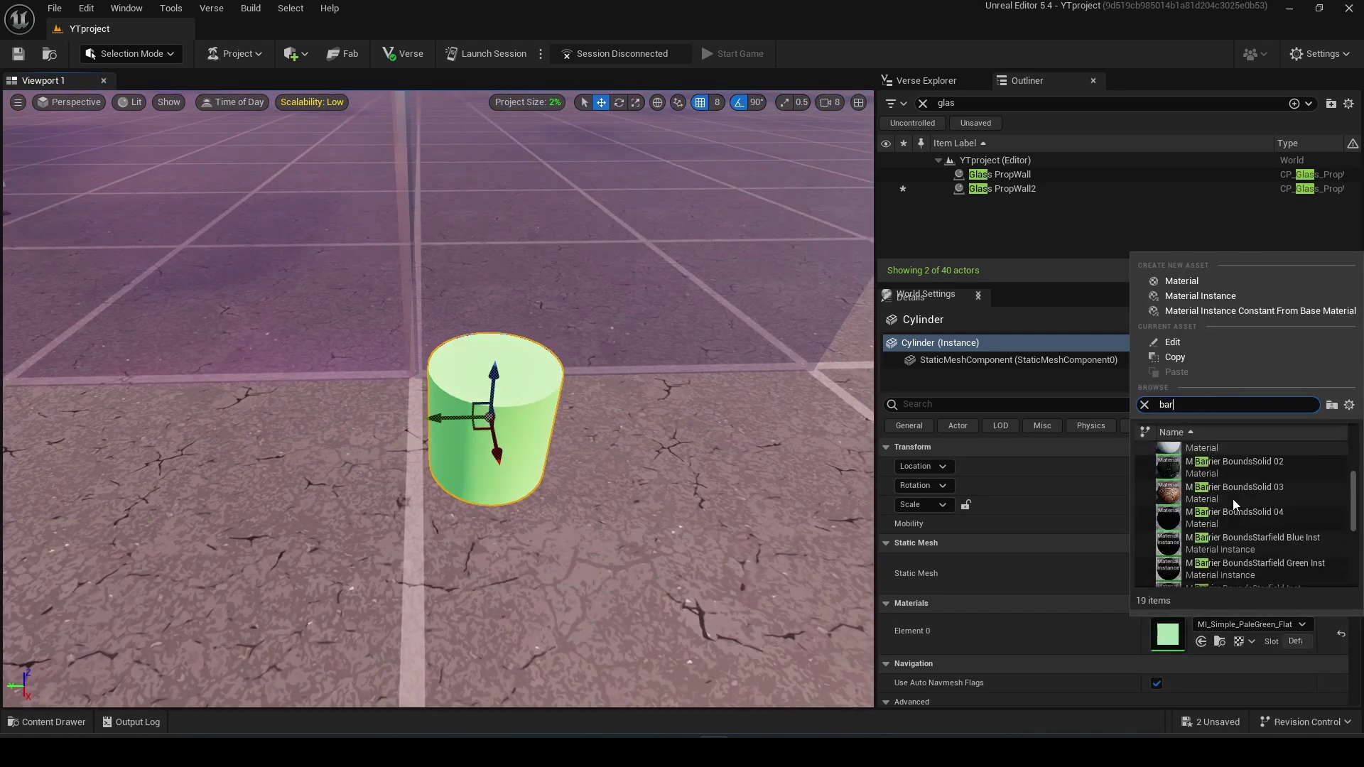
left_click(1240, 523)
right_click_drag(679, 405, 703, 420)
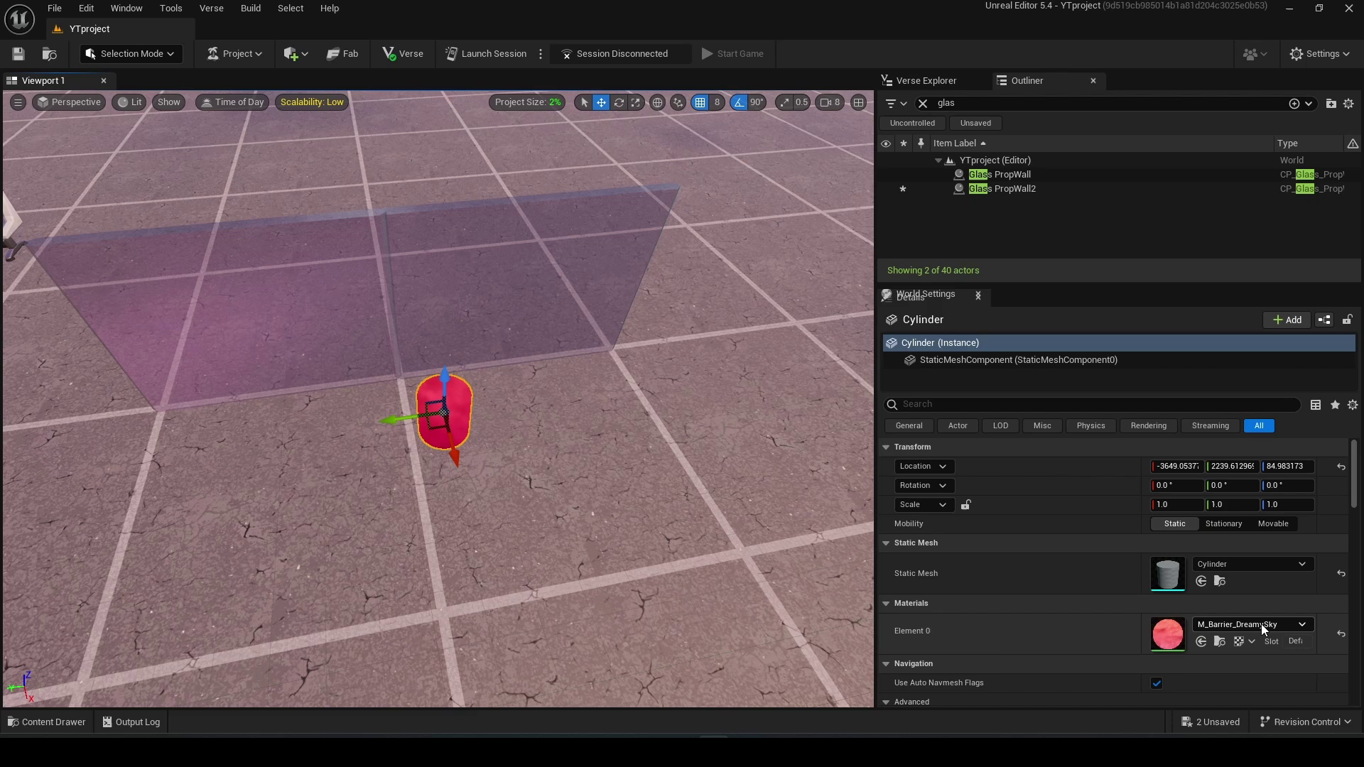
Try further materials on the cylinder, including Diamond_Rank_3_Mat.
left_click(1261, 624)
left_click(1250, 502)
right_click_drag(569, 426, 554, 440)
left_click(1230, 623)
left_click(1240, 515)
Assign the solid blue M_C_Cube_Blue_Elimination material to the cylinder's Element 0 slot.
left_click(1254, 625)
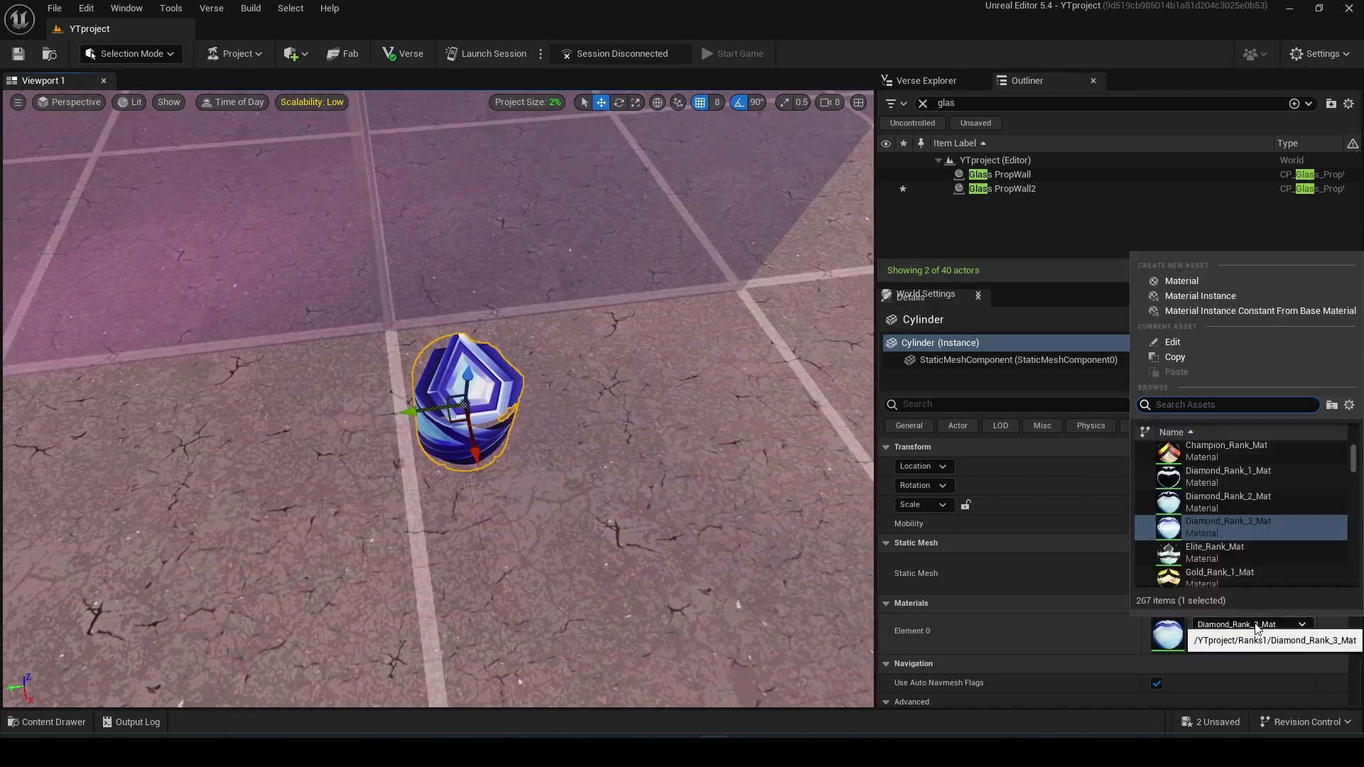
scroll(1253, 628, "down", 3)
left_click(1252, 488)
left_click(1240, 387)
left_click(1250, 488)
left_click(1207, 367)
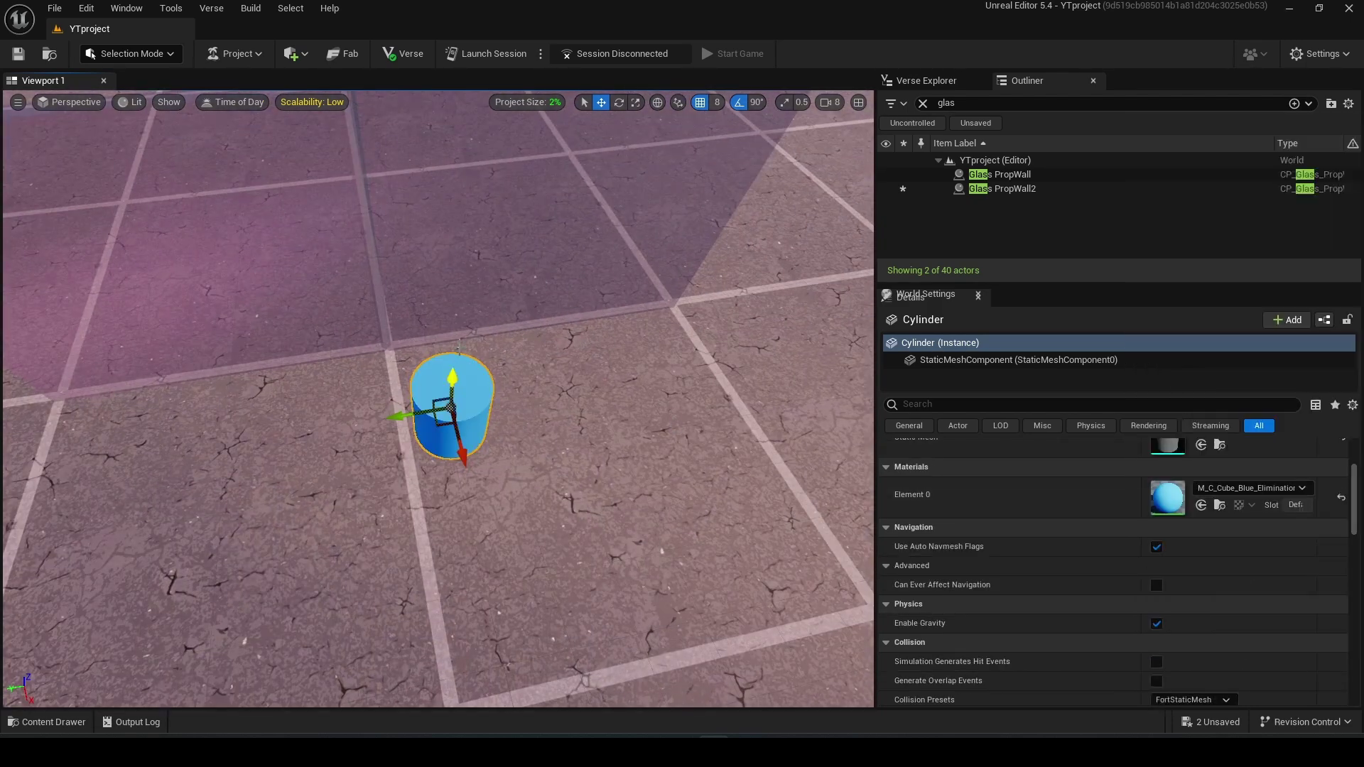
Scale the cylinder down vertically into a flat disc and adjust its overall size uniformly.
key("r")
left_click_drag(452, 378, 452, 401)
right_click_drag(452, 402, 456, 397)
left_click_drag(443, 411, 443, 407)
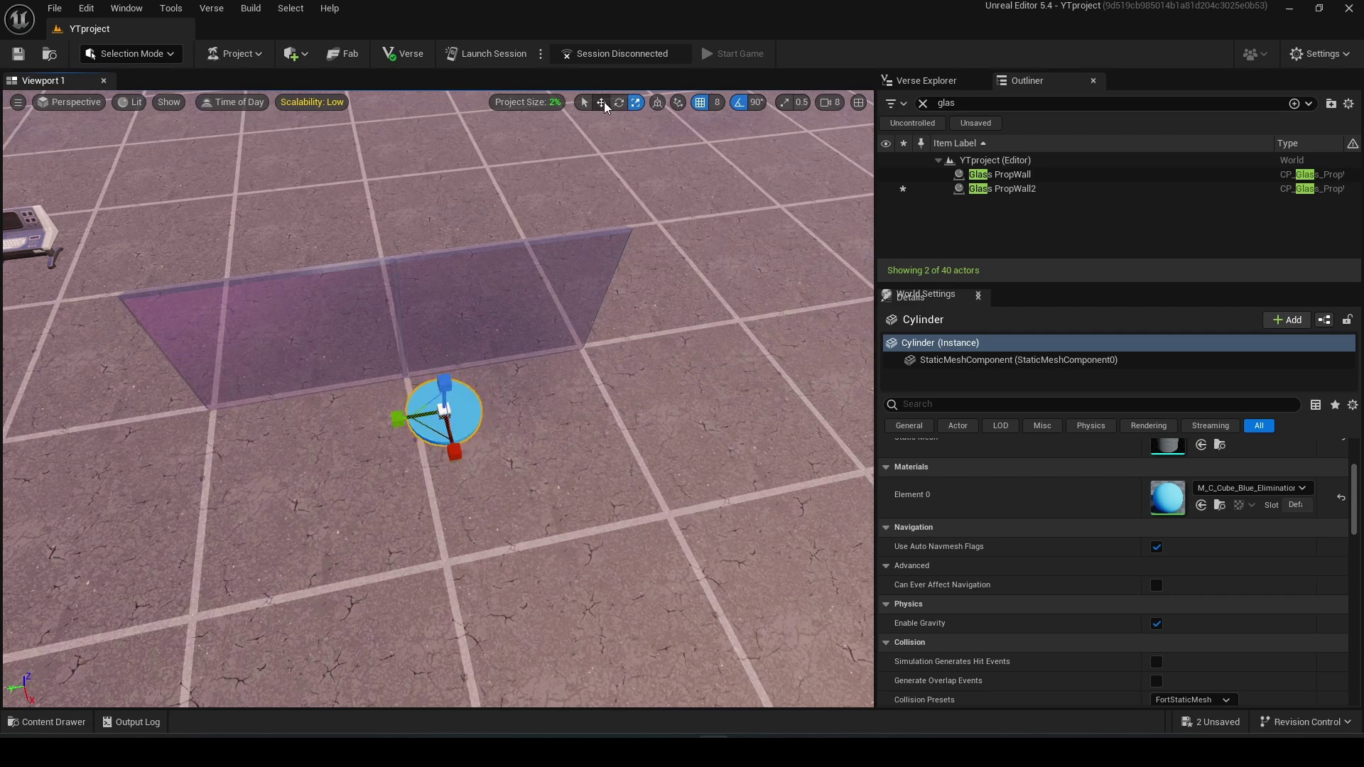
Rotate the blue disc 90° so it stands upright, parallel to the glass wall.
left_click(602, 104)
right_click_drag(497, 355, 498, 320)
left_click(619, 102)
left_click_drag(493, 362, 496, 327)
right_click(495, 324)
left_click(463, 381)
key("w")
right_click_drag(466, 384, 455, 391)
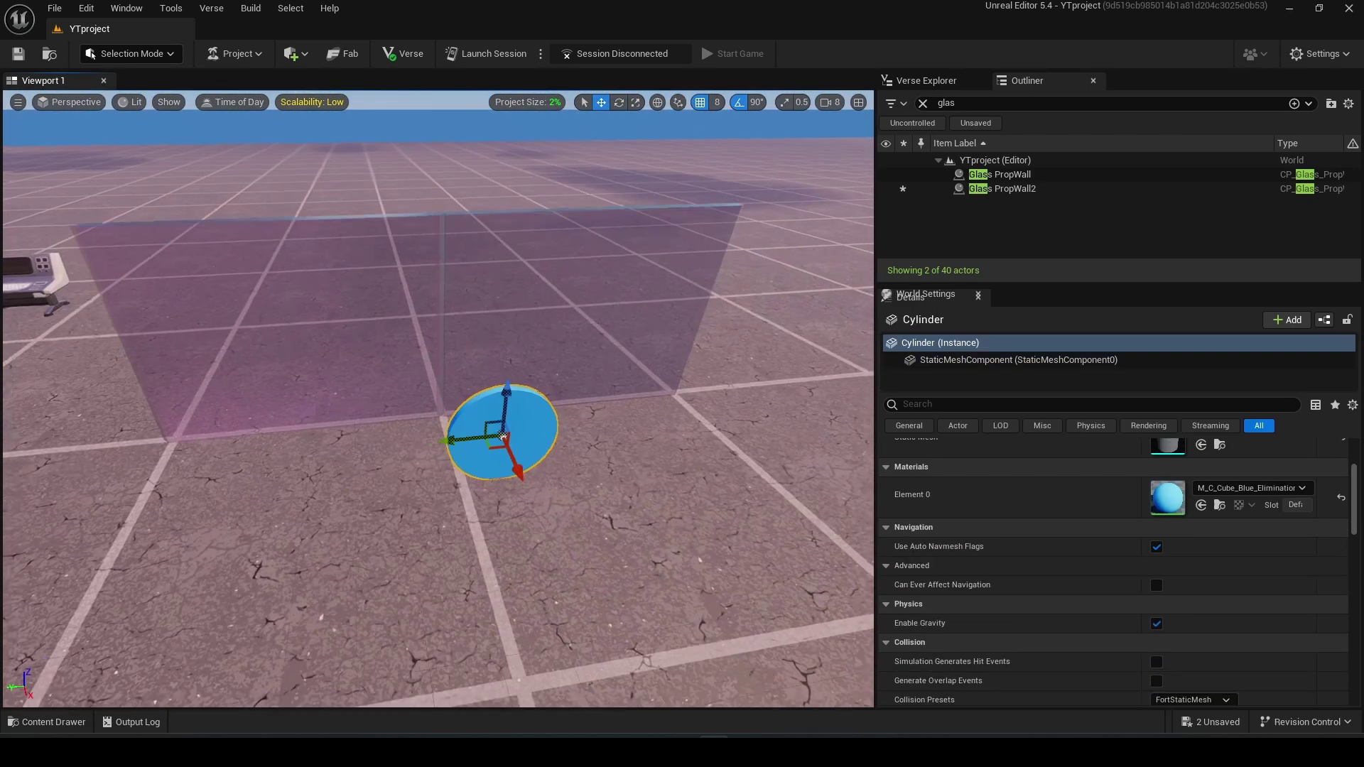
Move the upright disc against the glass wall, shift it onto the left panel and adjust its scale.
left_click_drag(520, 472, 481, 389)
right_click_drag(481, 389, 547, 384)
left_click_drag(557, 397, 546, 396)
right_click_drag(545, 396, 483, 388)
left_click_drag(451, 496, 294, 520)
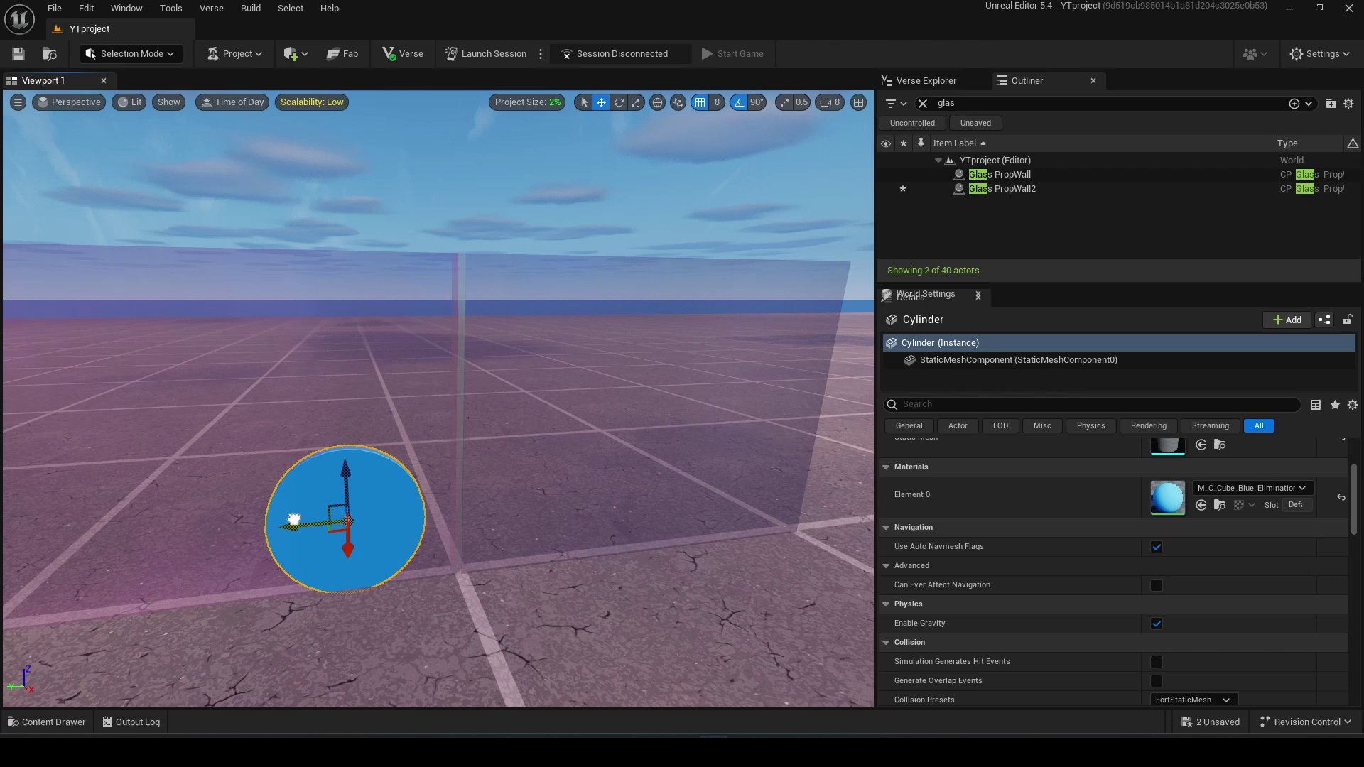
right_click_drag(294, 519, 616, 187)
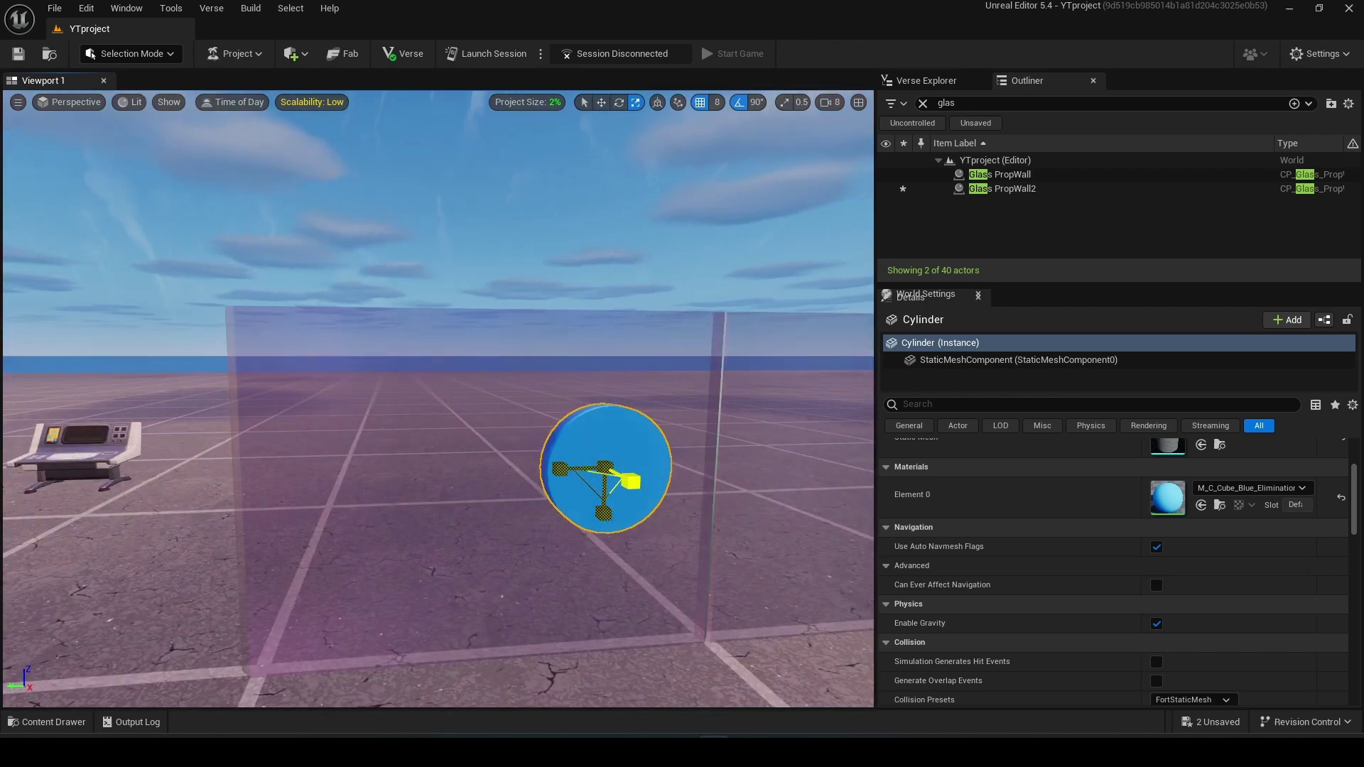
mouse_move(629, 481)
left_mouse_down()
mouse_move(614, 472)
mouse_move(639, 488)
left_mouse_up()
Duplicate the disc along the wall to form a row of four, two on each glass panel.
key("w")
right_click_drag(640, 488, 548, 455)
left_click_drag(521, 437, 217, 440, "alt")
right_click_drag(217, 441, 249, 430)
left_click_drag(256, 432, 652, 415, "alt")
right_click_drag(652, 415, 625, 412)
Select the two discs on the left panel and assign them a bright green material found by searching "green".
left_click(479, 417)
left_click(338, 422, "ctrl")
left_click(1252, 422)
type("green")
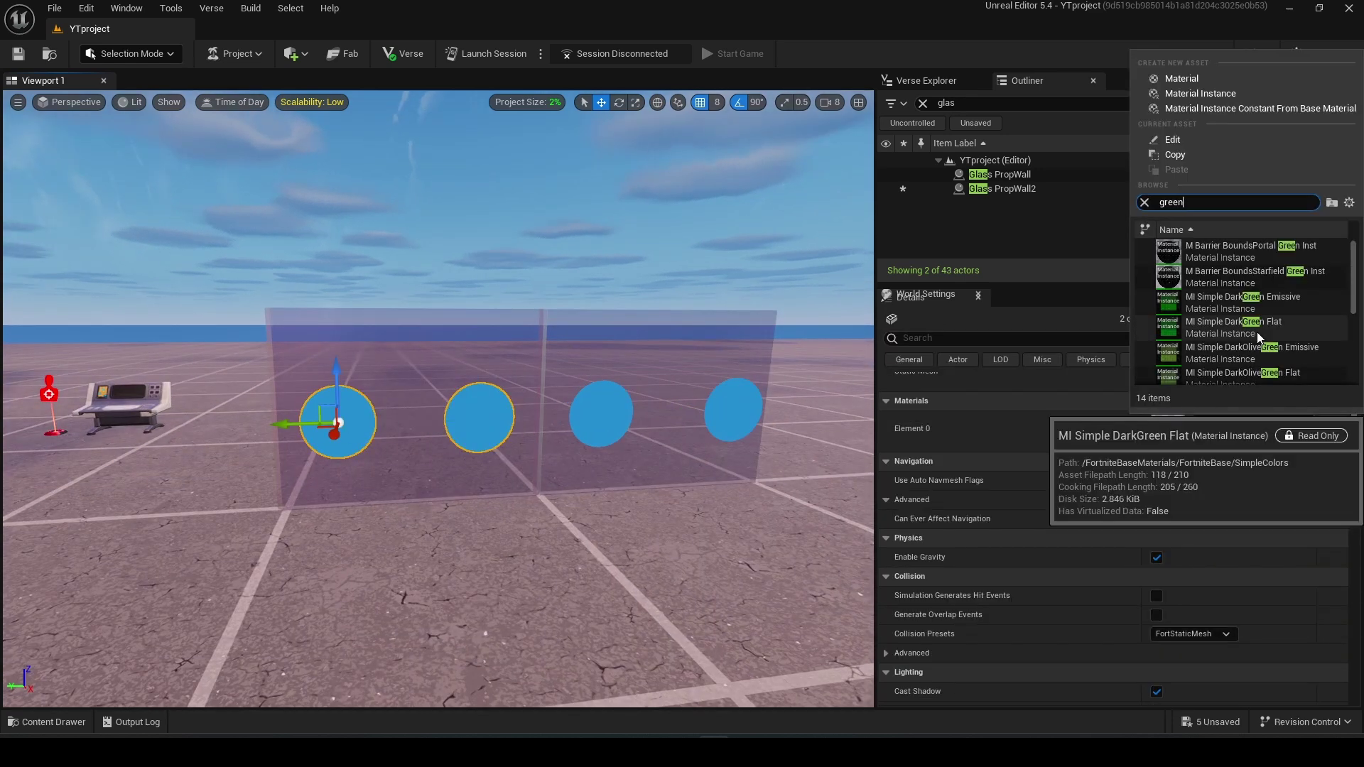
scroll(1257, 335, "down", 3)
left_click(1257, 336)
Search the Fortnite content for "bill" and place a Billboard device in front of the green discs.
left_click(710, 526)
right_click_drag(711, 525, 675, 519)
left_click(59, 723)
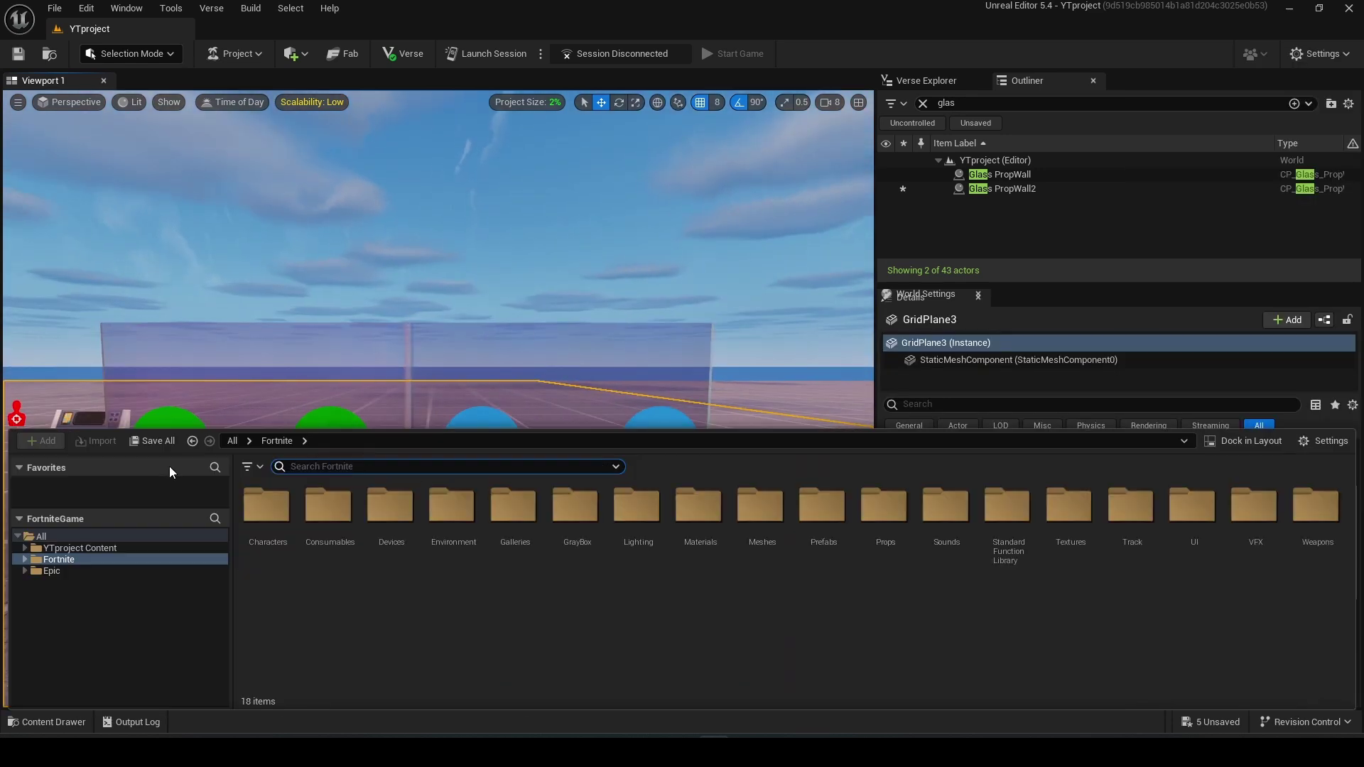
type("bill")
left_click_drag(267, 515, 341, 515)
right_click_drag(341, 515, 454, 583)
scroll(1201, 512, "up", 4)
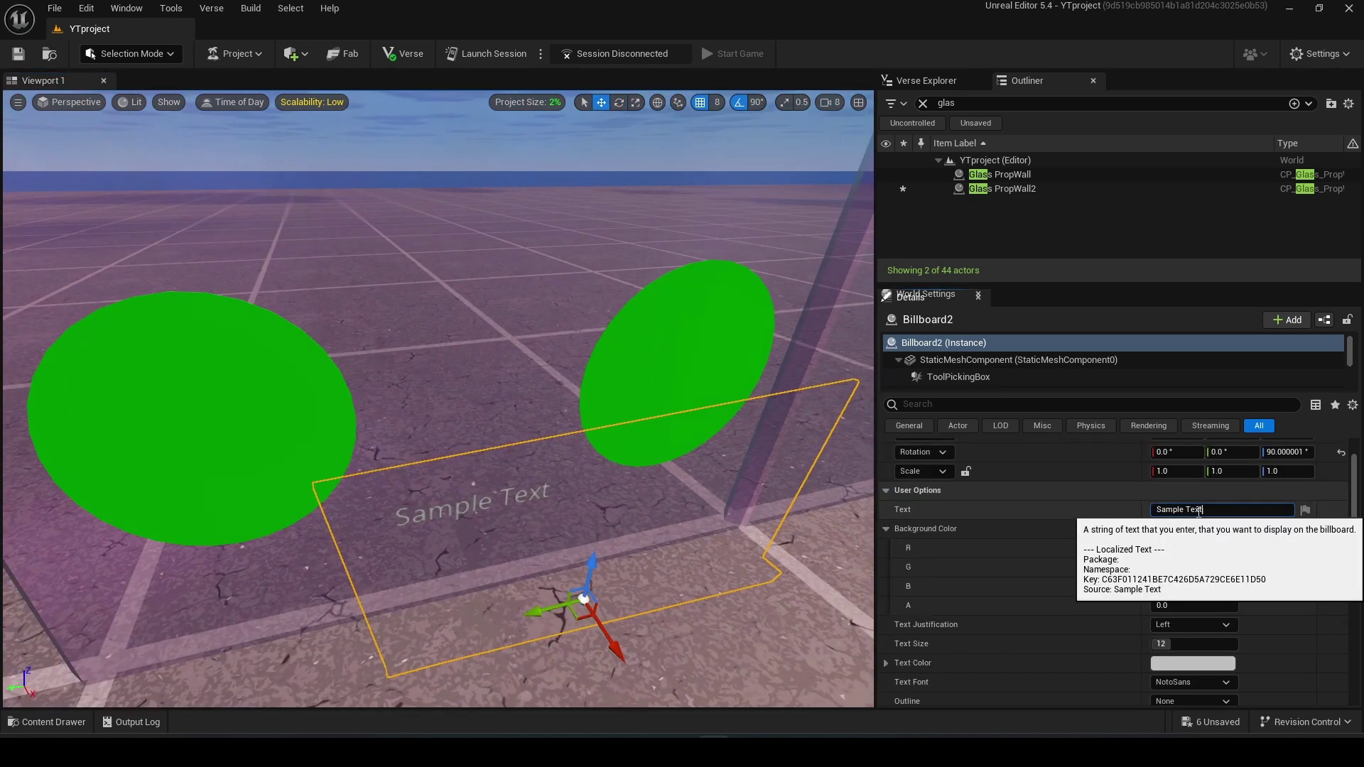
Set the billboard's text to "-5" and its text color to white.
left_click_drag(1203, 511, 886, 545)
type("-5")
key("Return")
left_click(1192, 663)
left_click_drag(1106, 475, 1106, 409)
left_click(1106, 703)
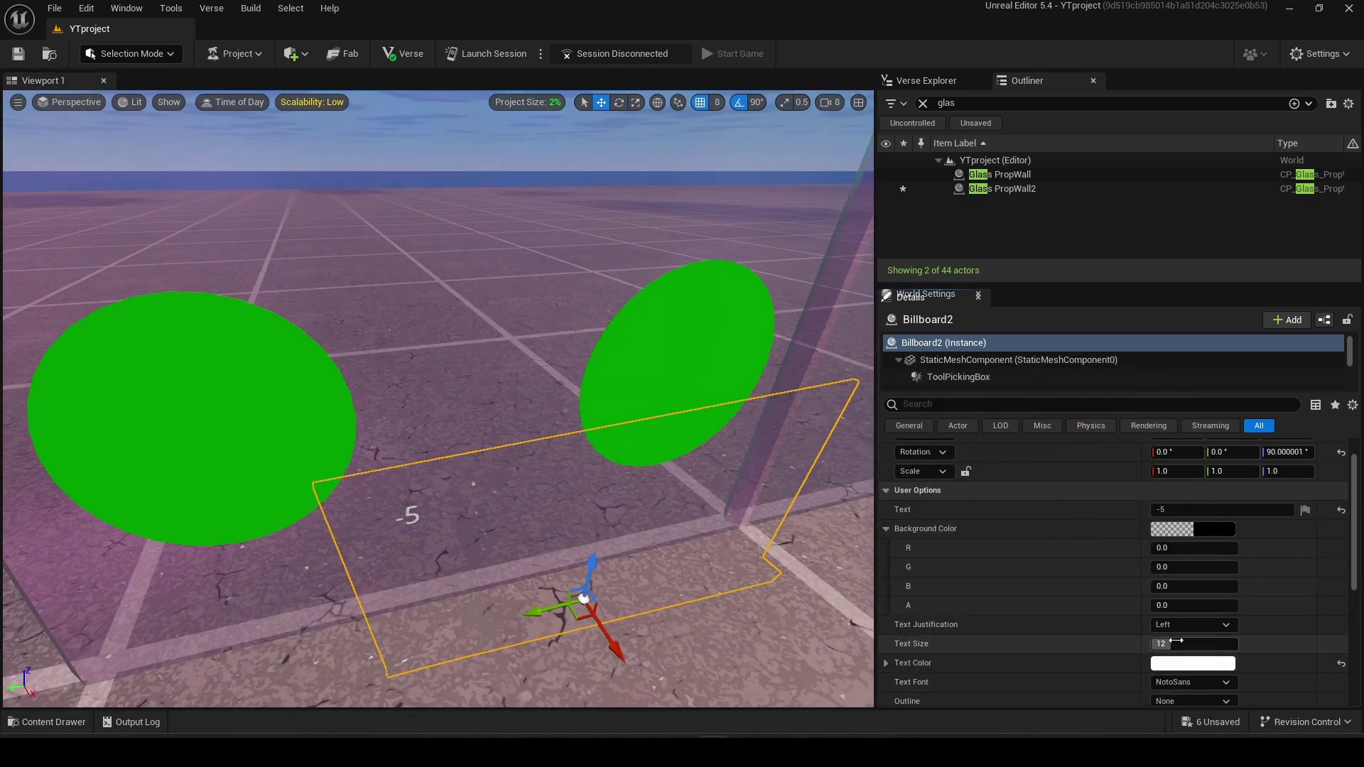
Set the billboard's text size to 20, its font to Roboto and its resolution multiplier to about 2.94.
left_click(1166, 663)
left_click(1055, 704)
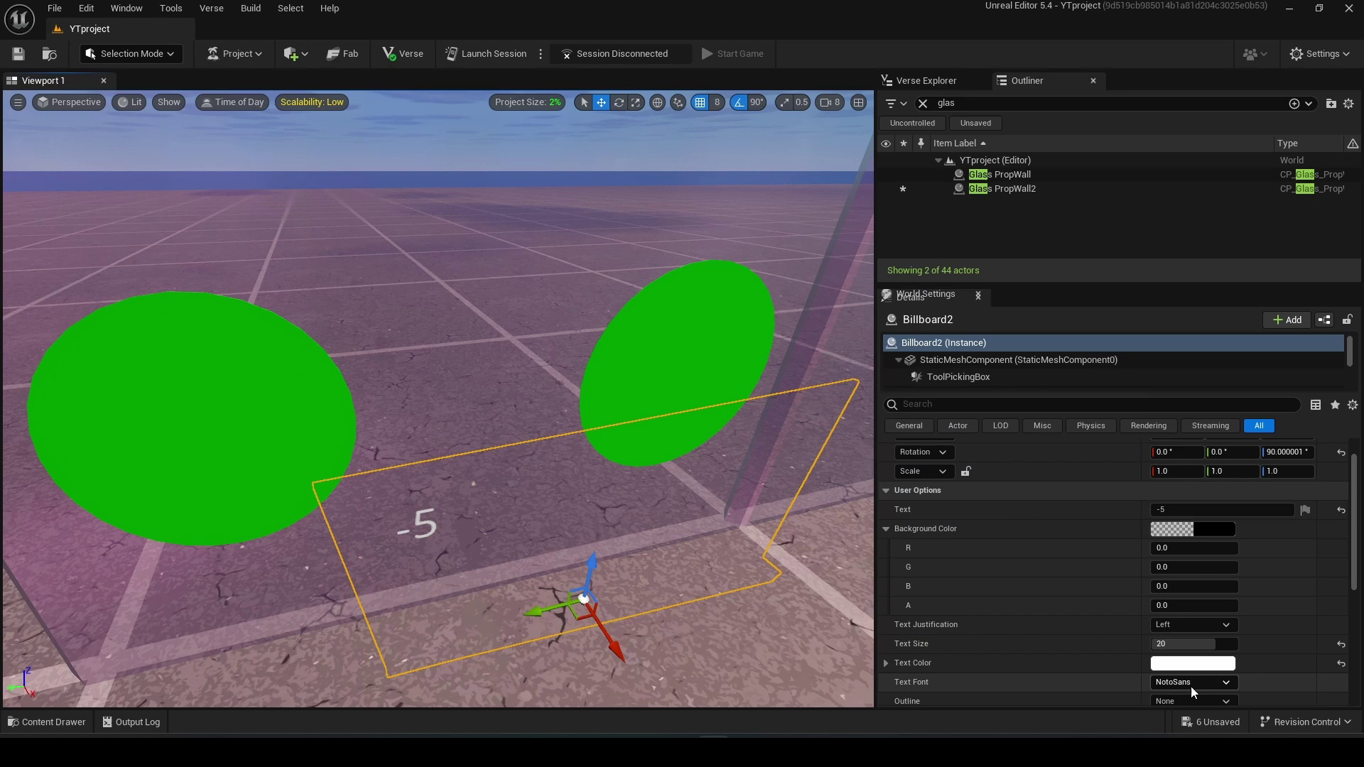
left_click(1194, 684)
left_click(1183, 665)
scroll(1184, 626, "down", 5)
left_click_drag(1172, 676, 1200, 676)
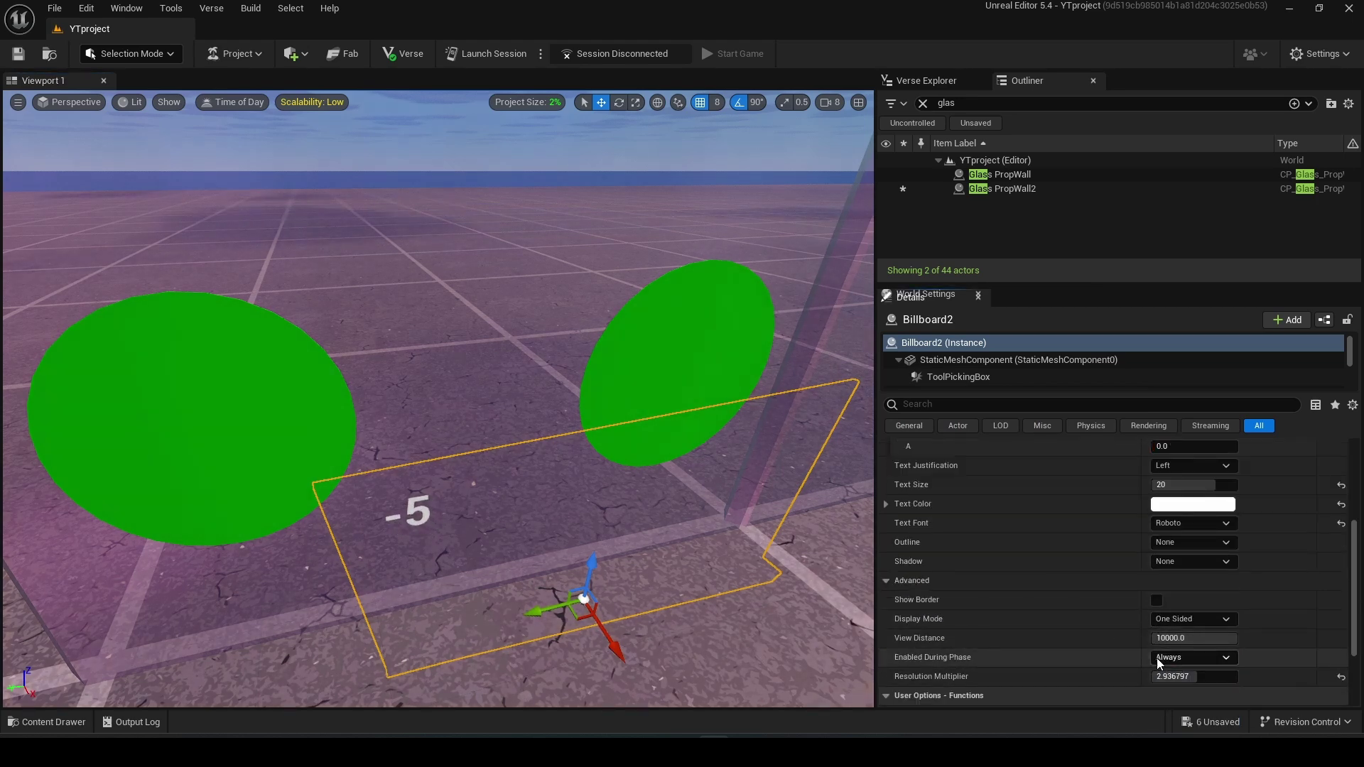
scroll(1158, 657, "up", 3)
Scale the billboard up to about 2.29 and position its -5 text over the leftmost green disc.
right_click_drag(526, 455, 540, 639)
key("r")
left_click(492, 450)
left_click(347, 236)
key("w")
left_click_drag(579, 606, 629, 601)
left_click_drag(641, 545, 658, 627)
right_click_drag(658, 627, 577, 590)
left_click_drag(577, 590, 555, 572)
right_click_drag(556, 573, 486, 513)
Duplicate the -5 billboard onto the left blue disc and the second green disc.
left_click_drag(486, 514, 664, 502, "alt")
key("ctrl+z")
right_click_drag(665, 502, 533, 485)
left_click_drag(533, 486, 457, 485, "alt")
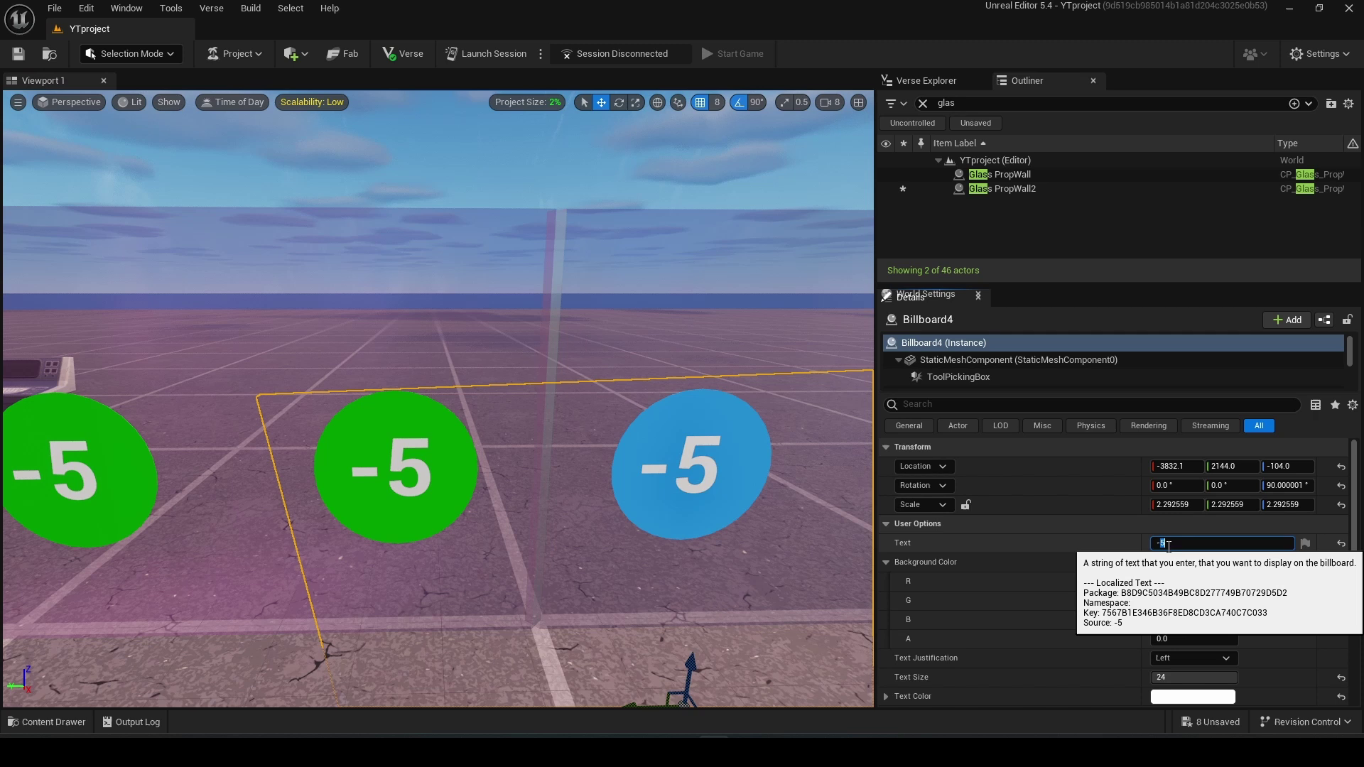
Change the second green disc's billboard text to "+5" and copy that billboard onto the right blue disc.
left_click(1208, 543)
type("+5")
key("Return")
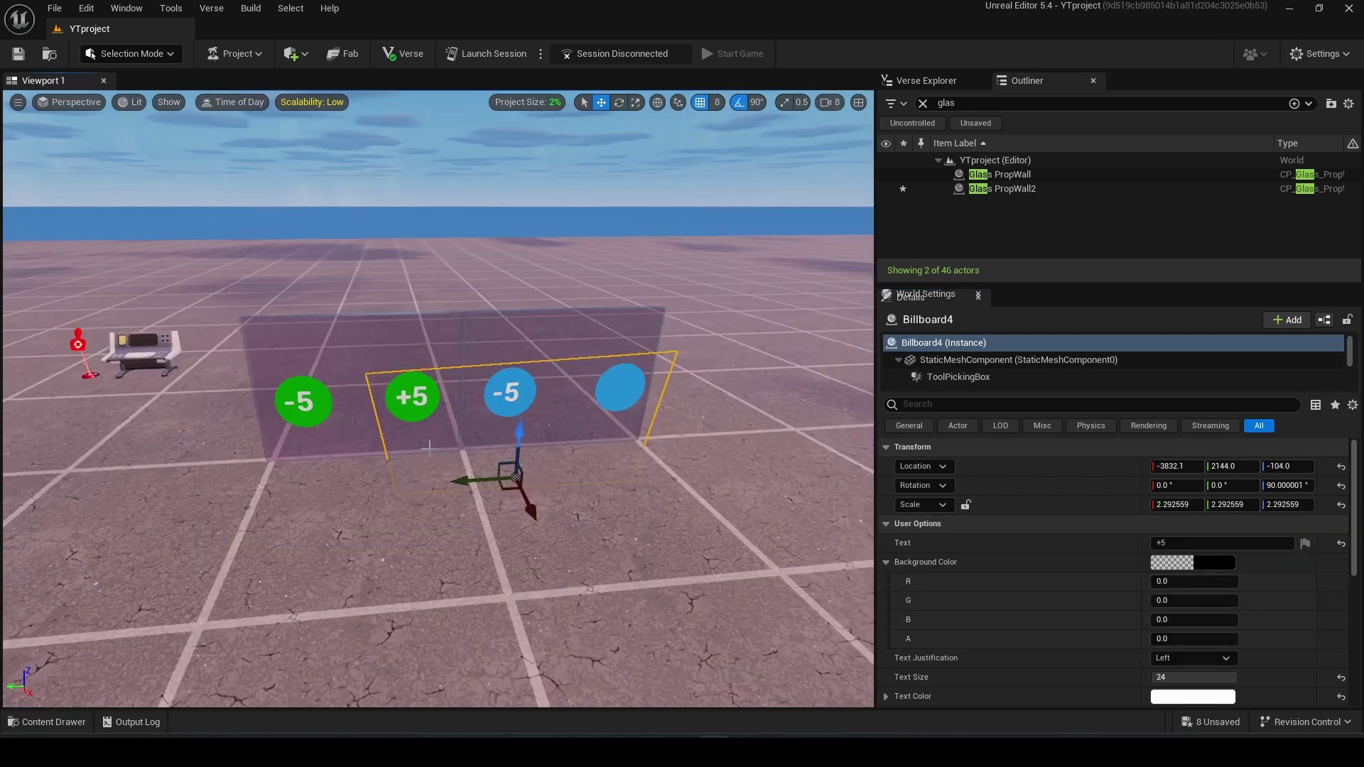
left_click_drag(462, 482, 643, 478, "alt")
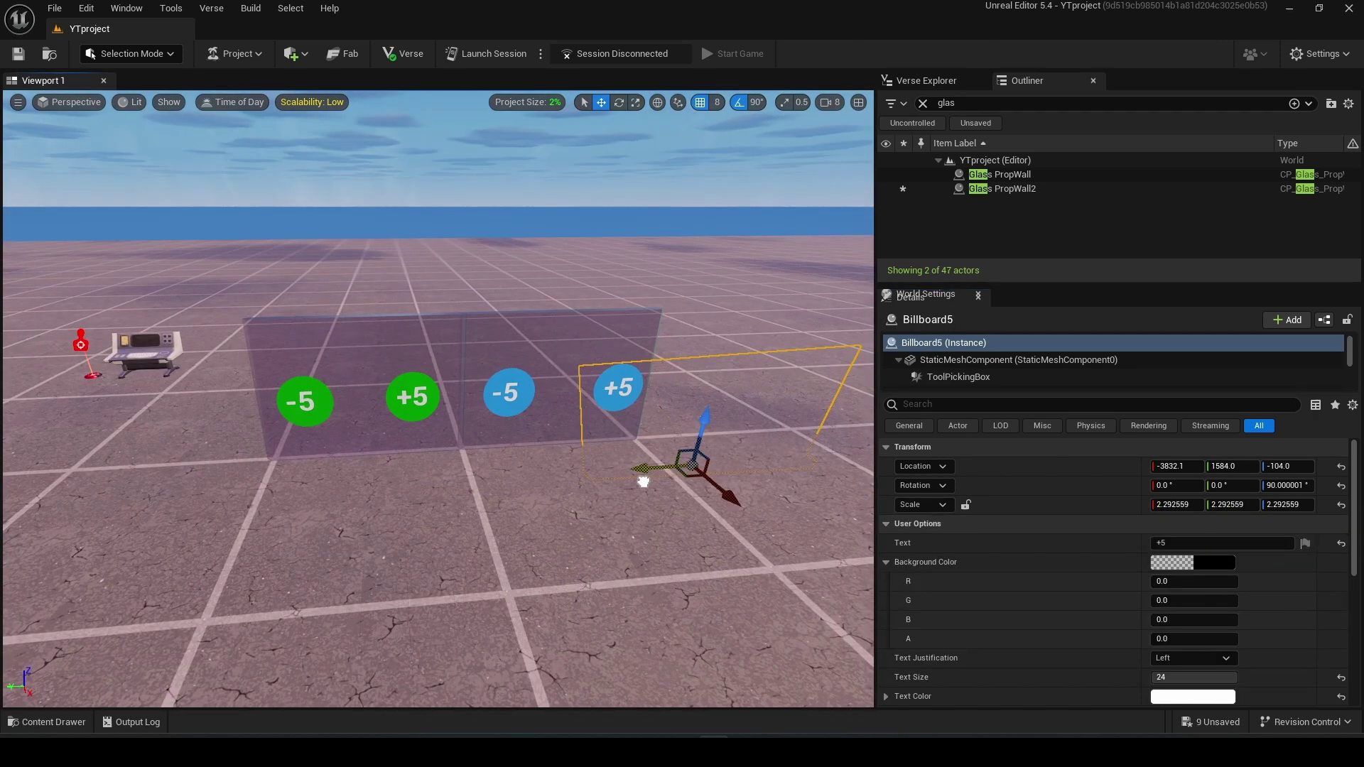
left_click(604, 522)
right_click_drag(604, 522, 554, 483)
Place a copy of the +5 billboard above the discs and set its text justification to Center.
left_click(441, 453)
left_click(1195, 659)
left_click(1180, 687)
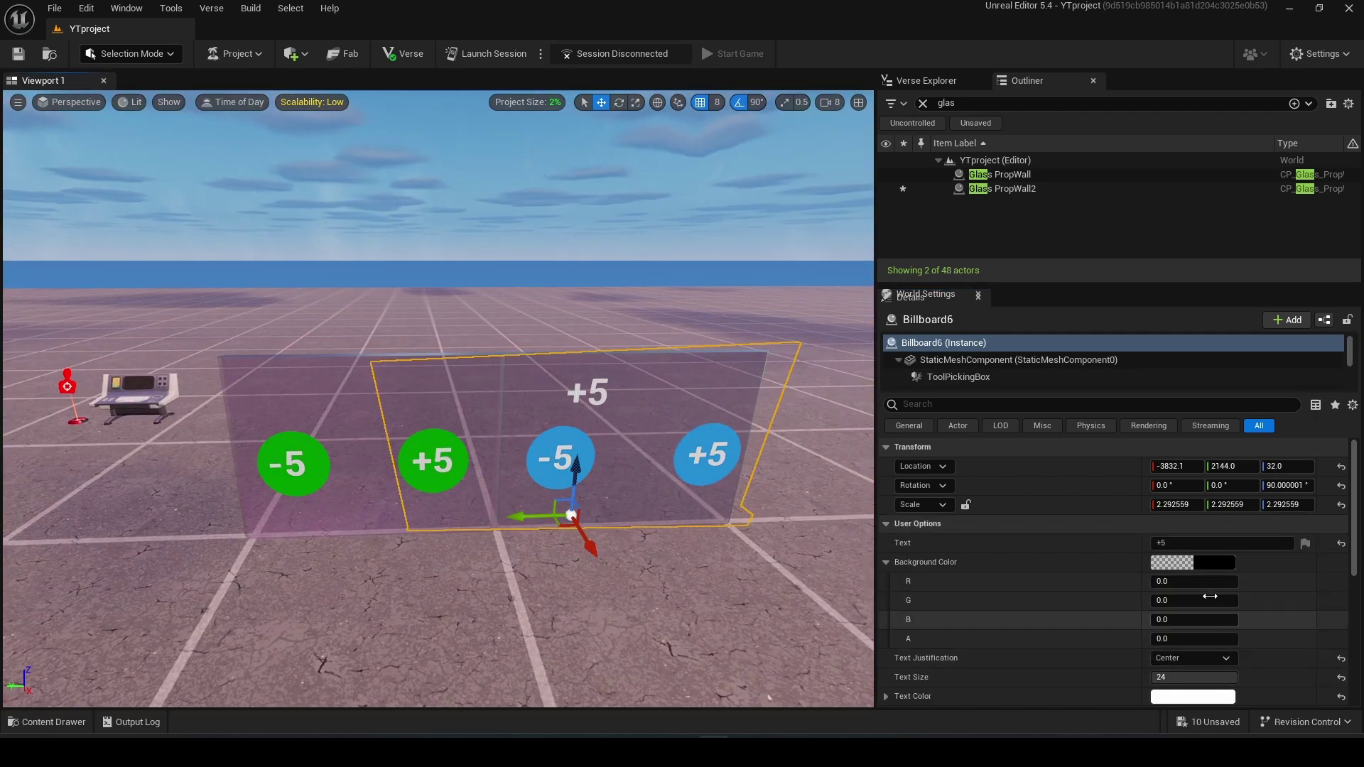
Make a green "Health" title above the green discs and a cyan "Shield" title above the blue discs.
left_click_drag(1201, 543, 901, 566)
type("Healk")
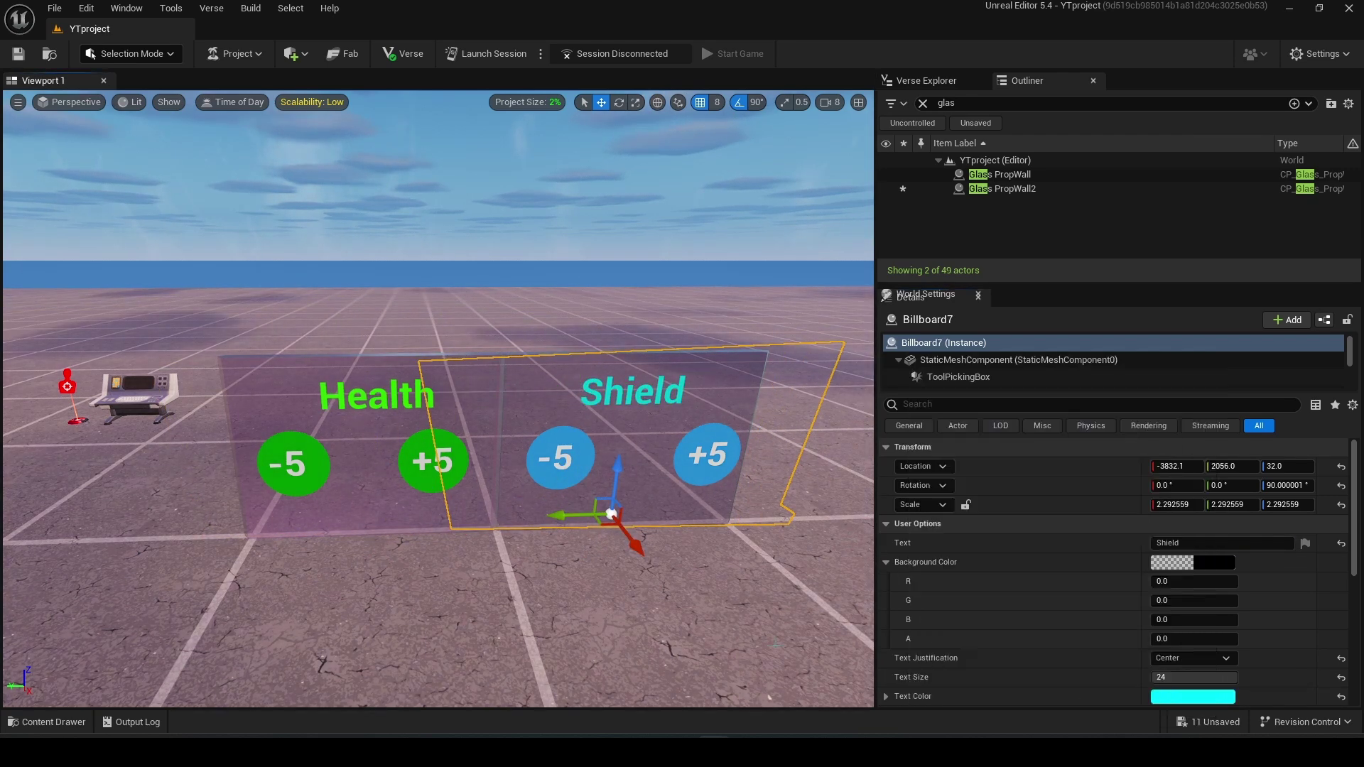
right_click_drag(611, 512, 498, 483)
left_click(639, 625)
mouse_move(646, 589)
right_mouse_down()
mouse_move(554, 561)
mouse_move(625, 547)
mouse_move(568, 562)
mouse_move(577, 581)
mouse_move(618, 565)
mouse_move(647, 579)
mouse_move(519, 571)
mouse_move(593, 569)
mouse_move(594, 606)
mouse_move(596, 586)
mouse_move(633, 589)
right_mouse_up()
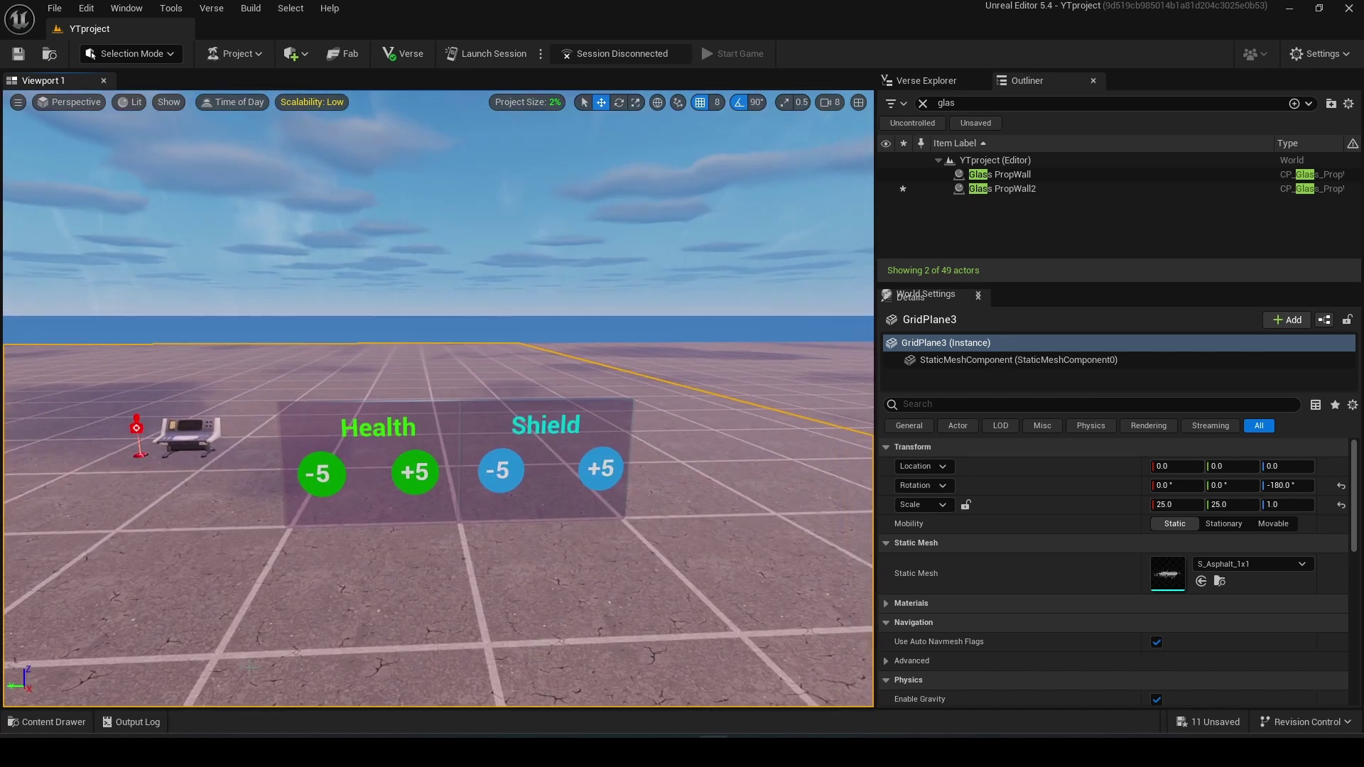
Search the Fortnite content for "trigger" and place a Trigger device on the ground in front of the wall.
key("ctrl+space")
type("trigger")
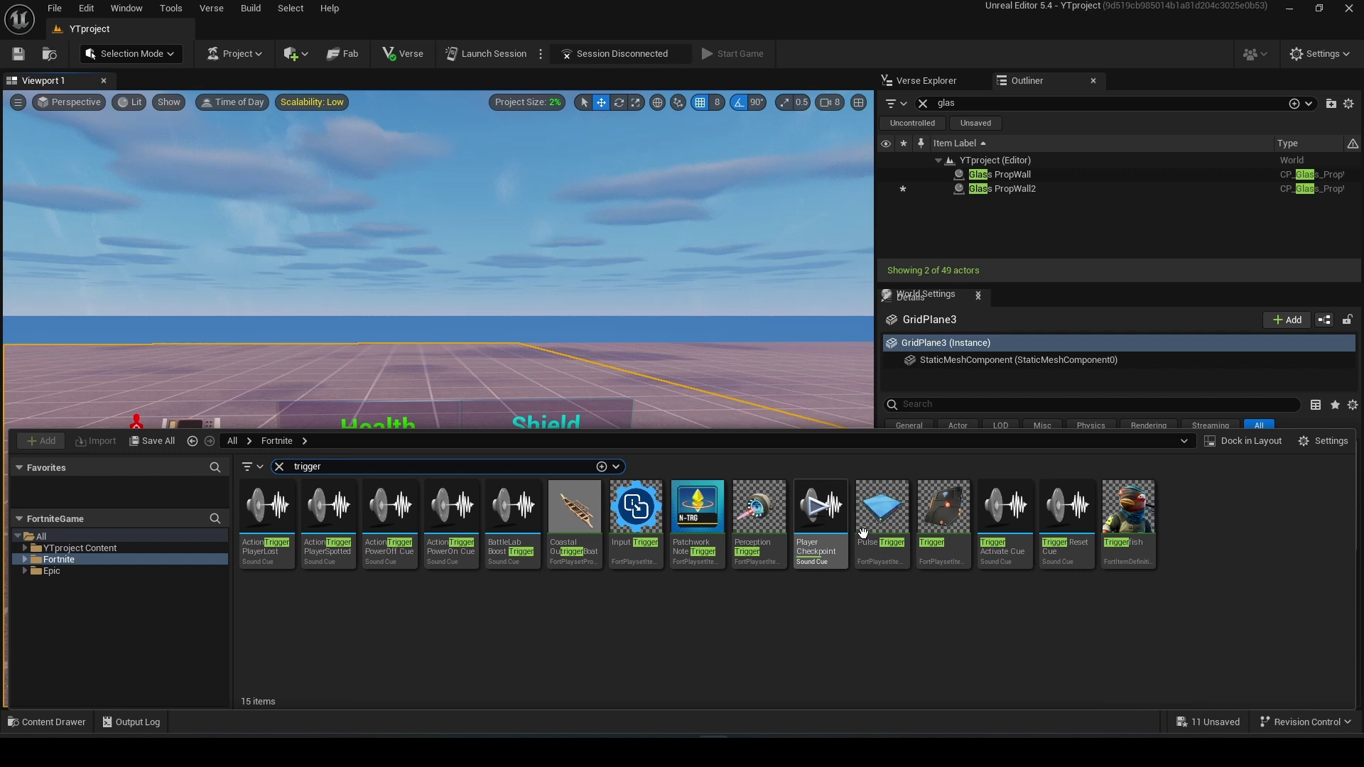
left_click_drag(956, 528, 538, 381)
left_click_drag(478, 590, 478, 591)
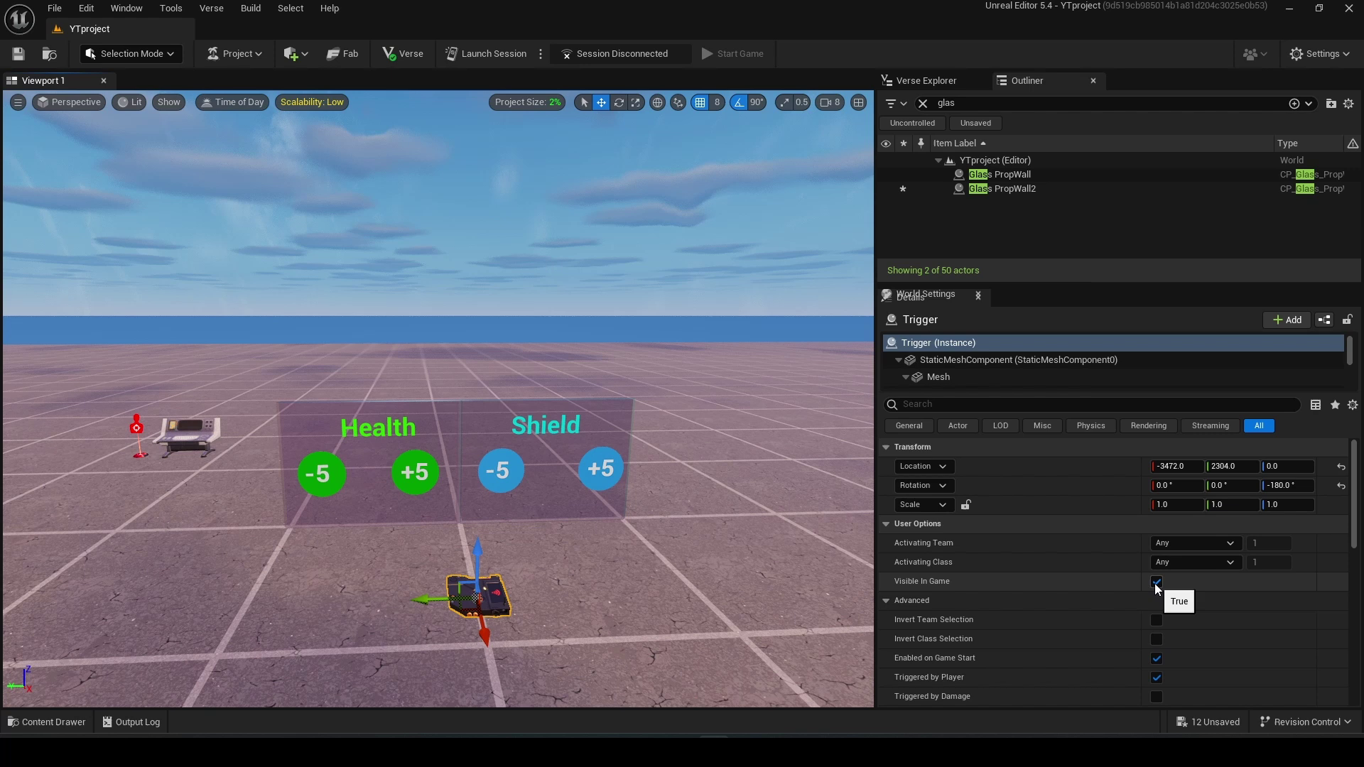
Disable the trigger's Visible In Game, Triggered by Player, Trigger VFX and Trigger SFX options, and enable Receive Damage when Invisible.
scroll(1162, 632, "down", 2)
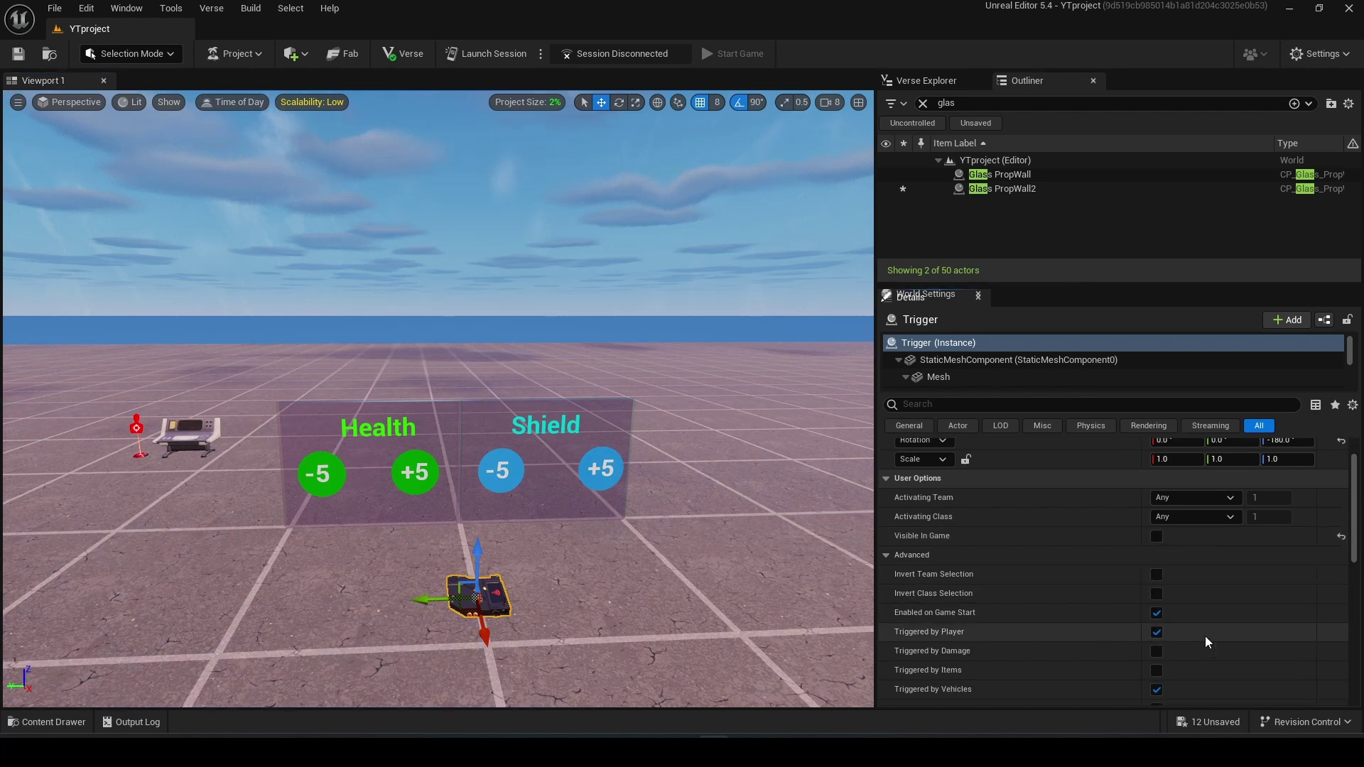
left_click(1156, 633)
scroll(1151, 636, "down", 1)
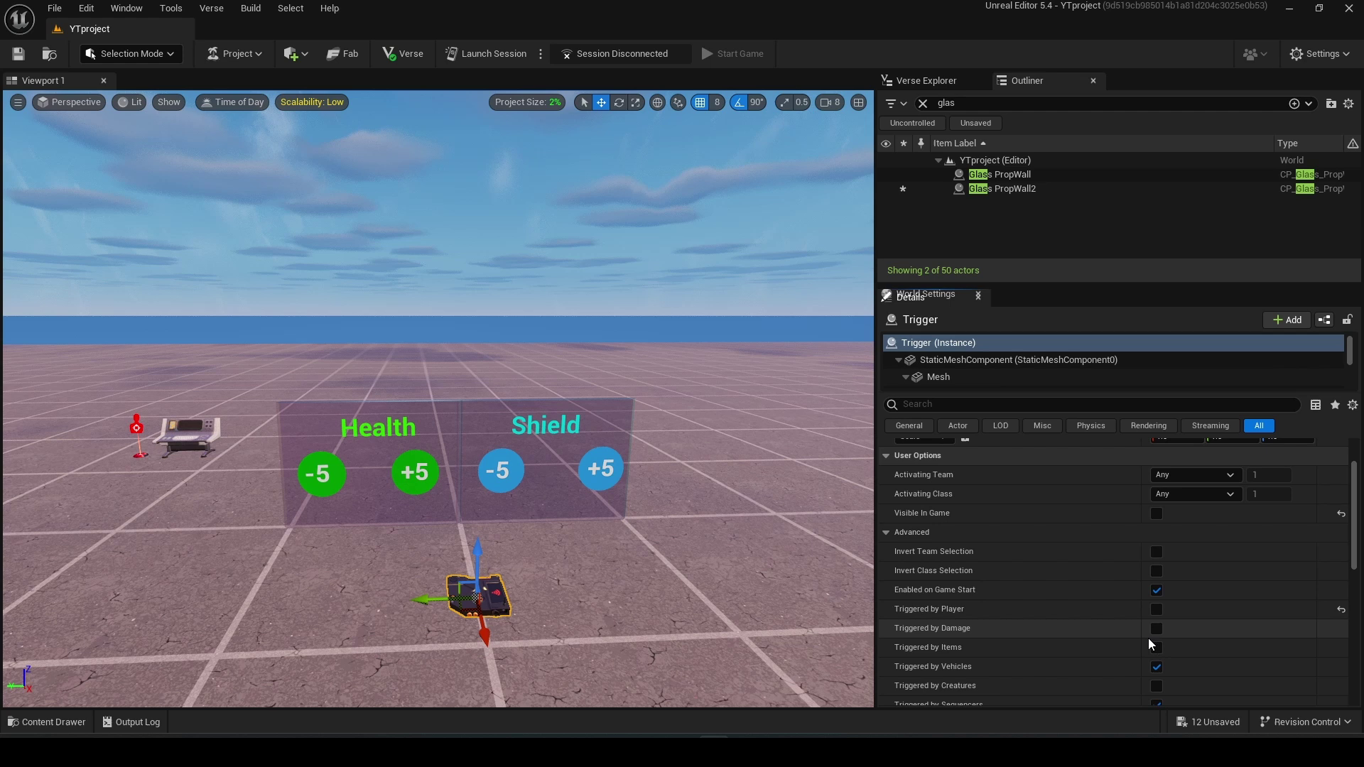
scroll(1157, 630, "down", 10)
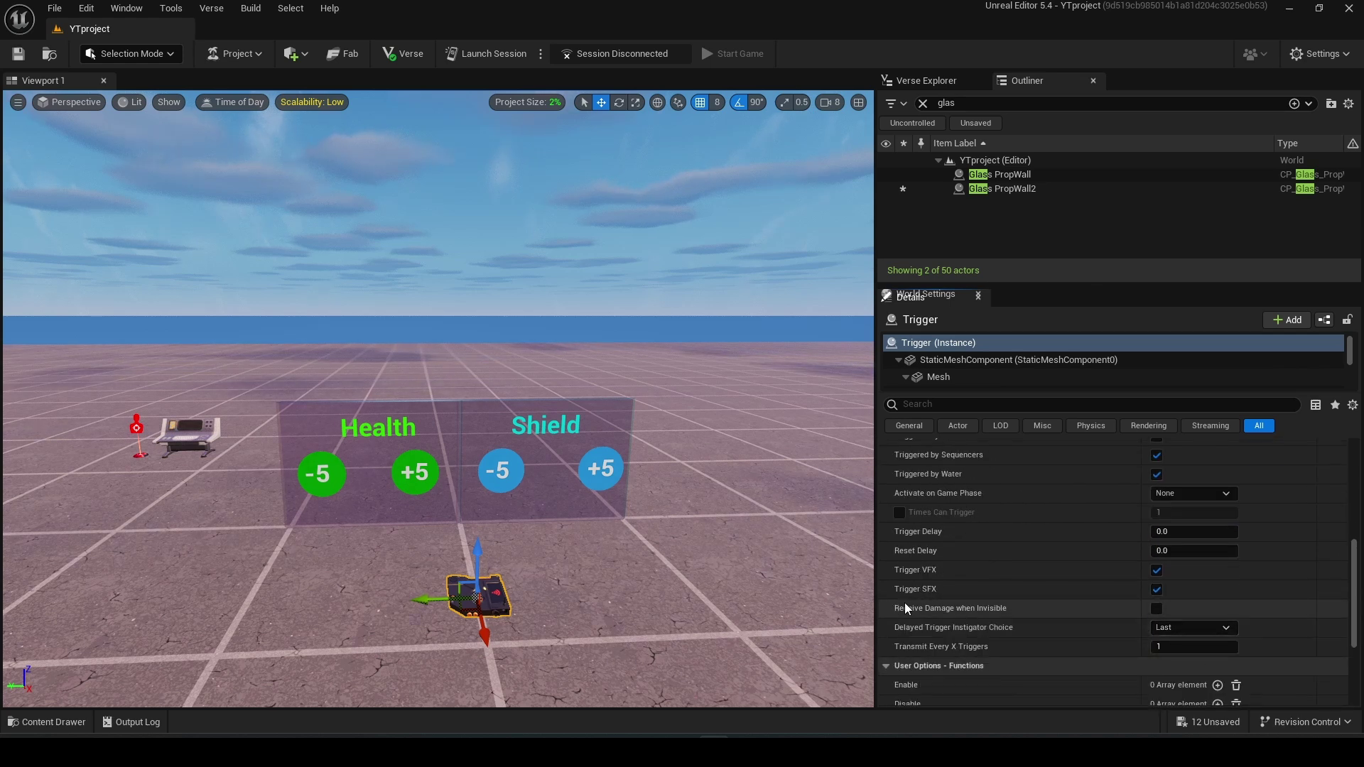
left_click(1157, 610)
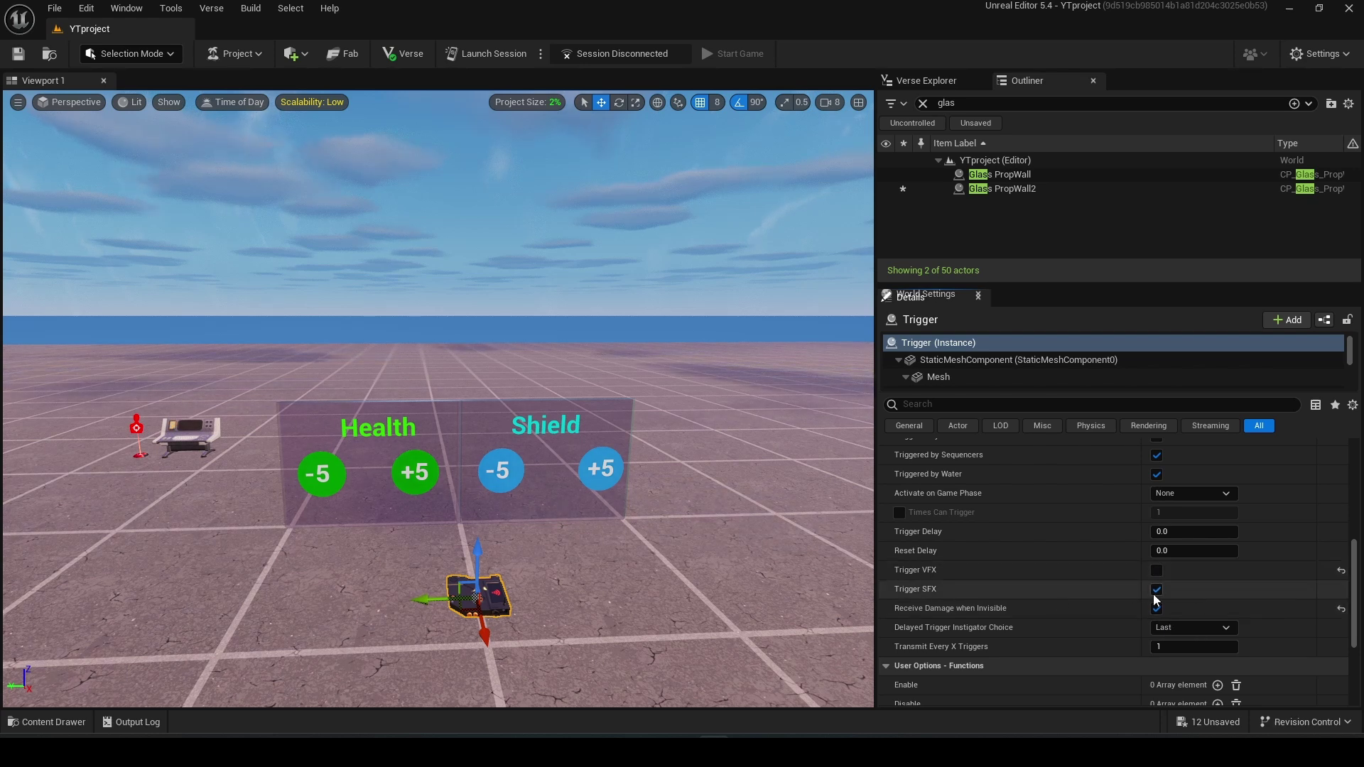
Stand the trigger upright and position it directly over the -5 disc under Health.
right_click_drag(587, 620, 589, 637)
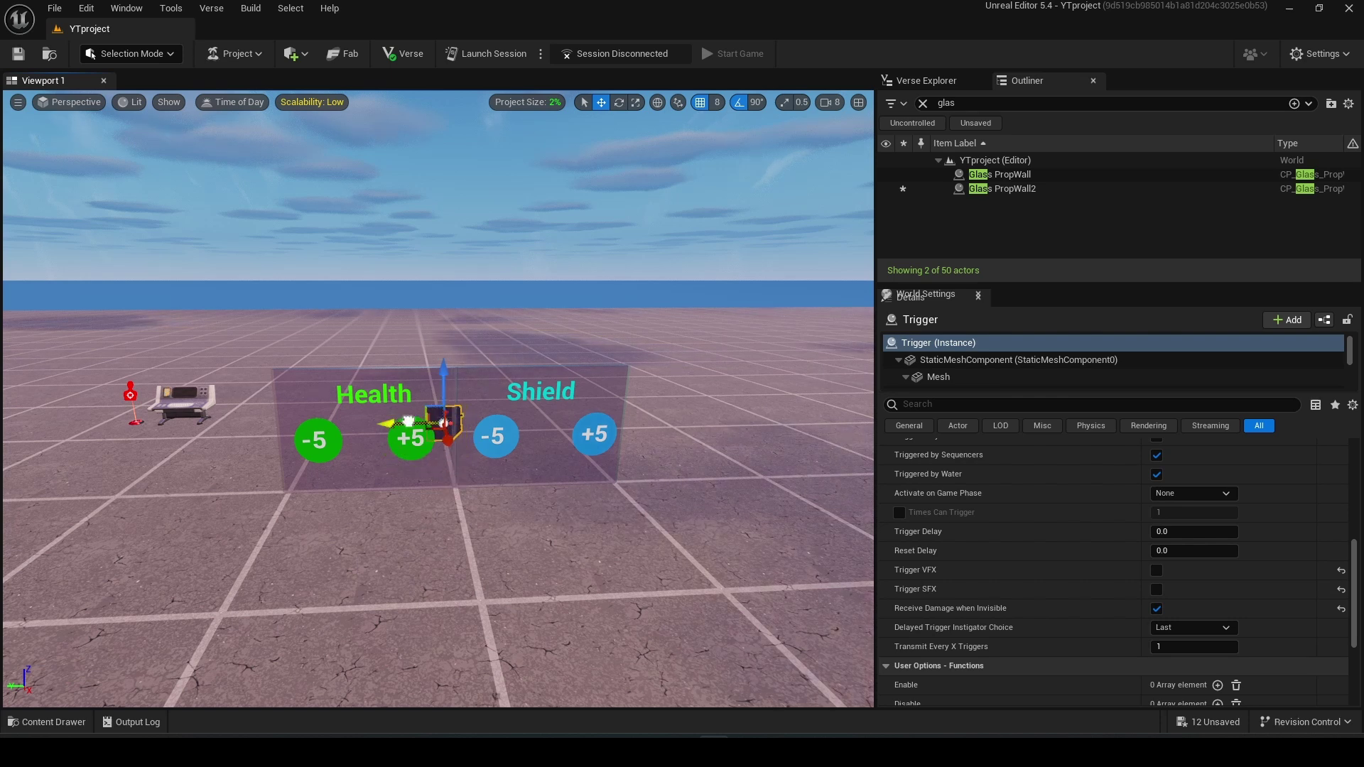
left_click_drag(327, 445, 322, 465)
key("w")
right_click_drag(322, 466, 237, 535)
left_click_drag(192, 569, 96, 648)
key("s")
right_click_drag(95, 648, 49, 643)
key("w")
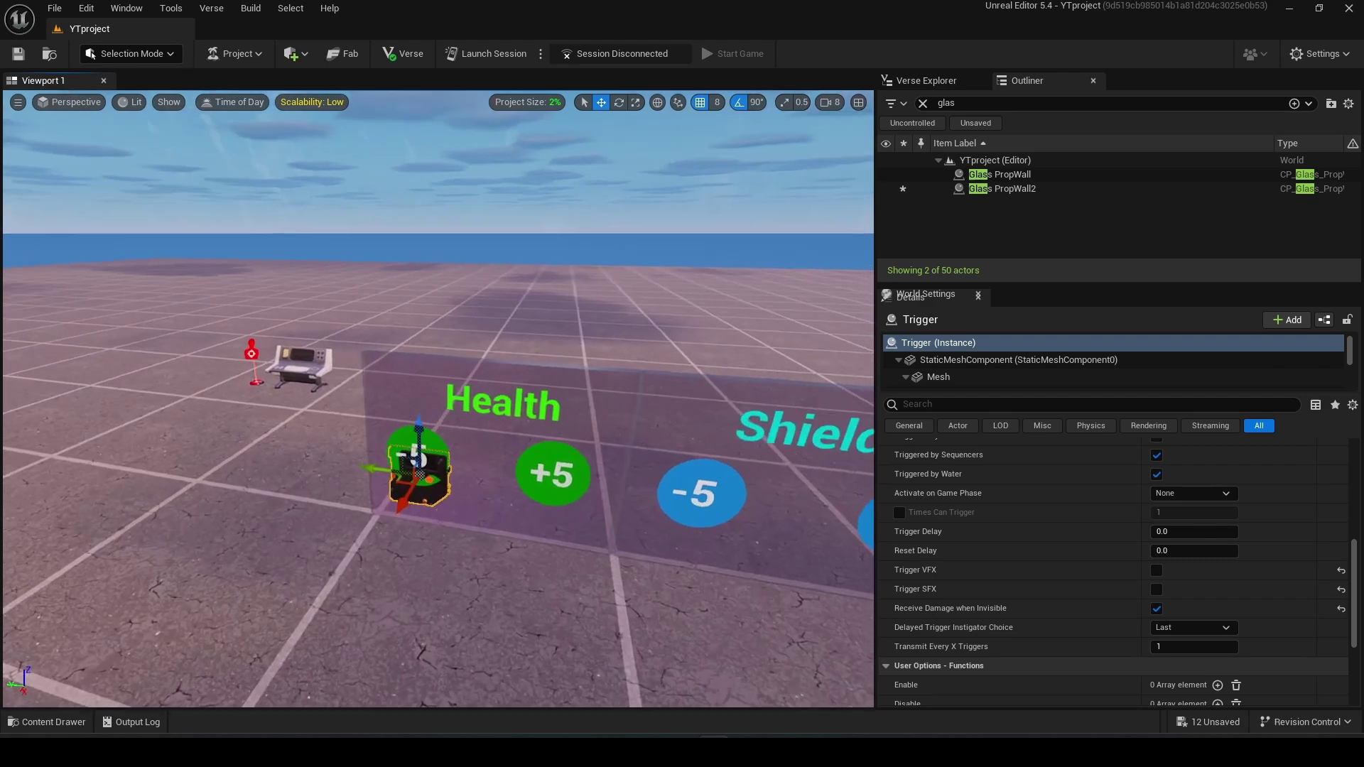
right_click_drag(396, 437, 406, 438)
scroll(404, 422, "up", 4)
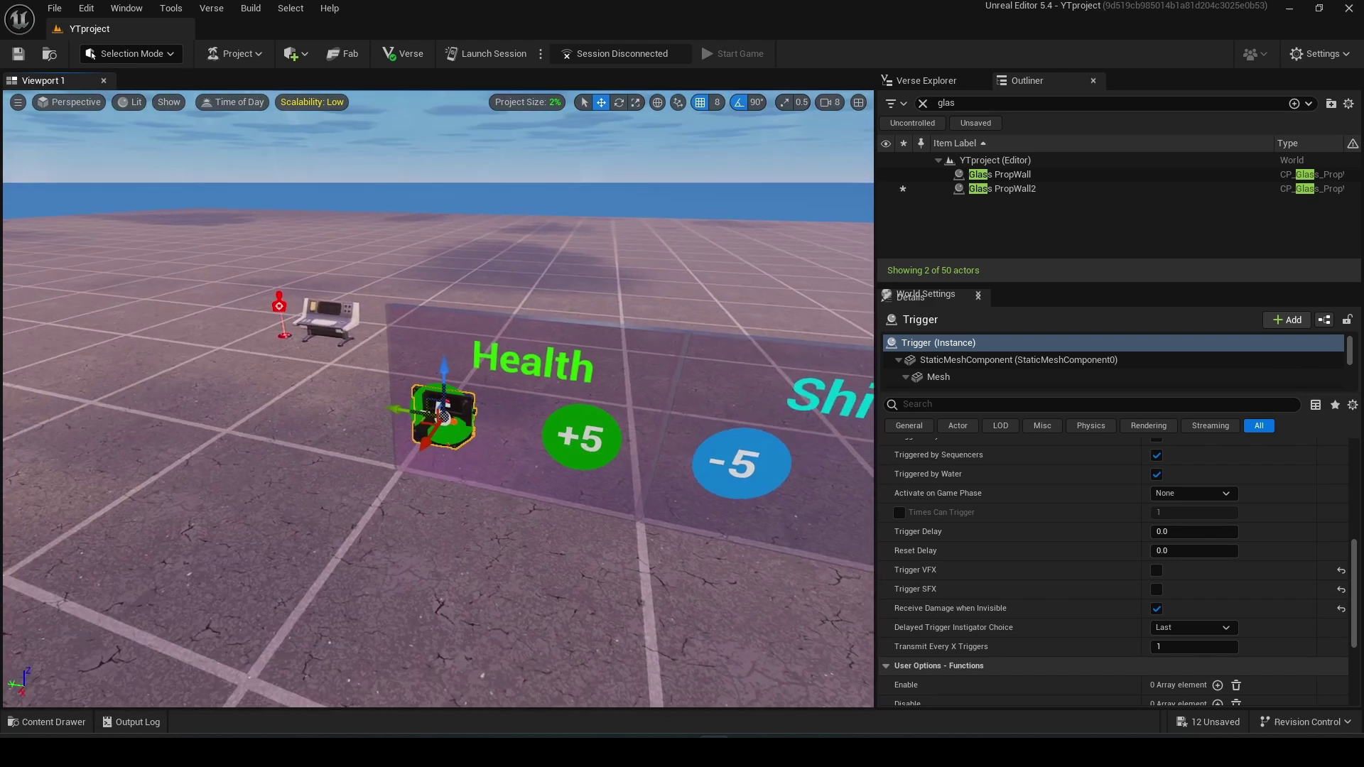
key("a")
right_click_drag(434, 475, 494, 453)
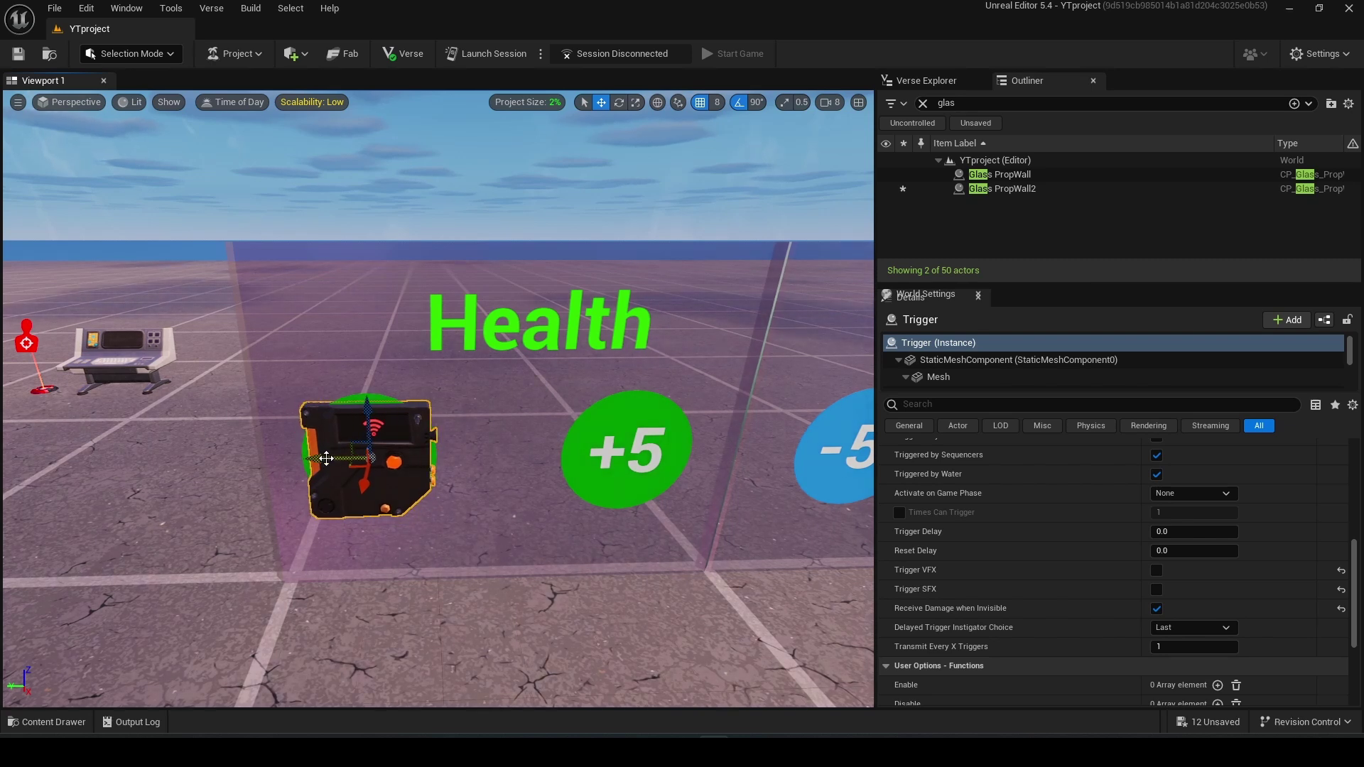
Duplicate the trigger along the wall so each of the other three discs has its own trigger.
left_click_drag(326, 458, 588, 459, "alt")
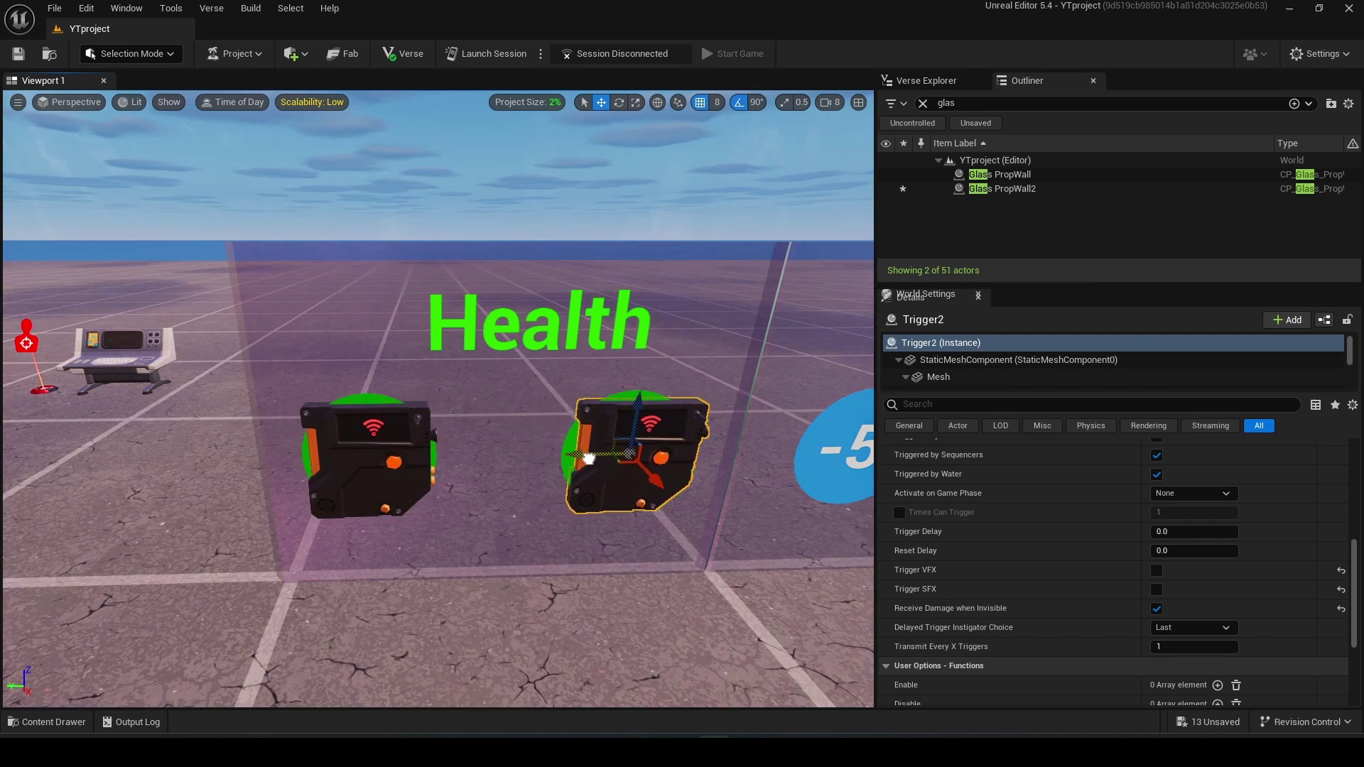
right_click_drag(588, 459, 575, 439)
key("d")
key("s")
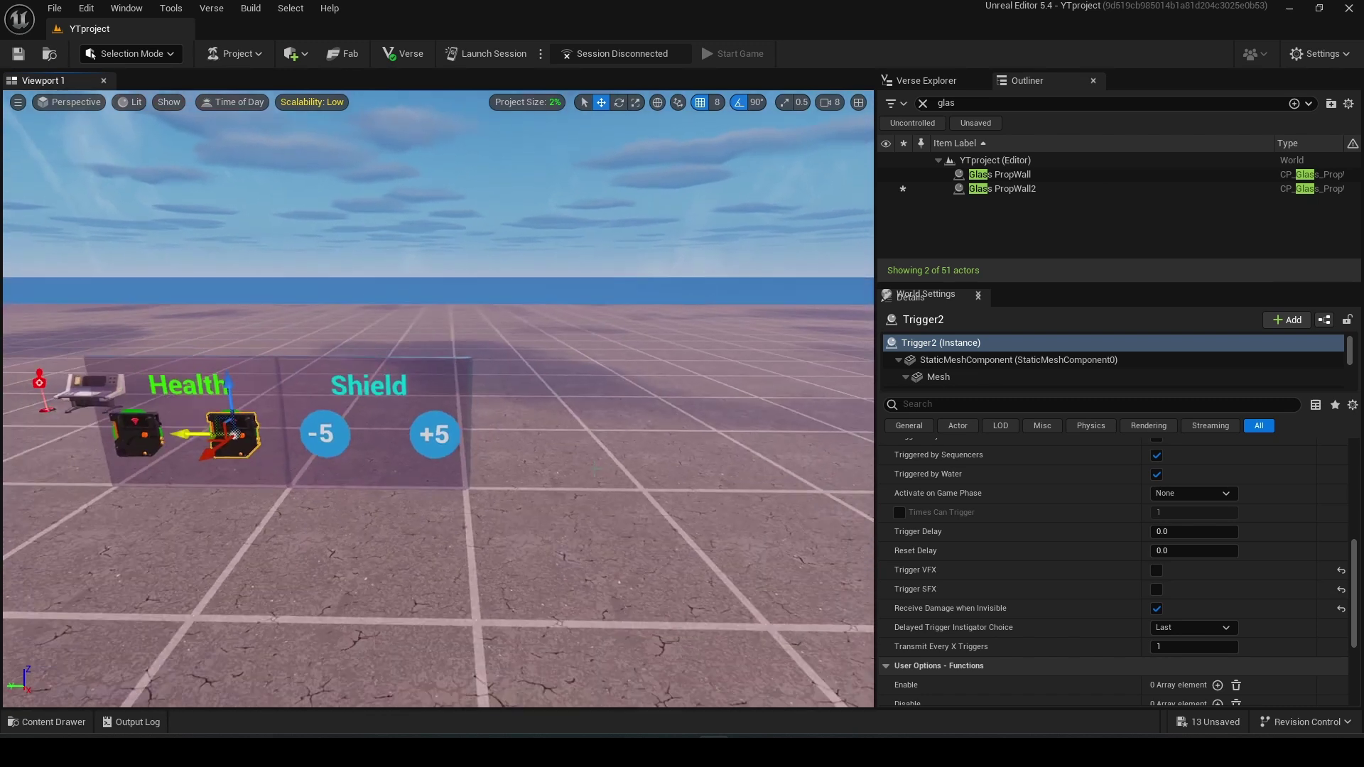
left_click_drag(179, 435, 382, 448, "alt")
right_click_drag(387, 452, 393, 467)
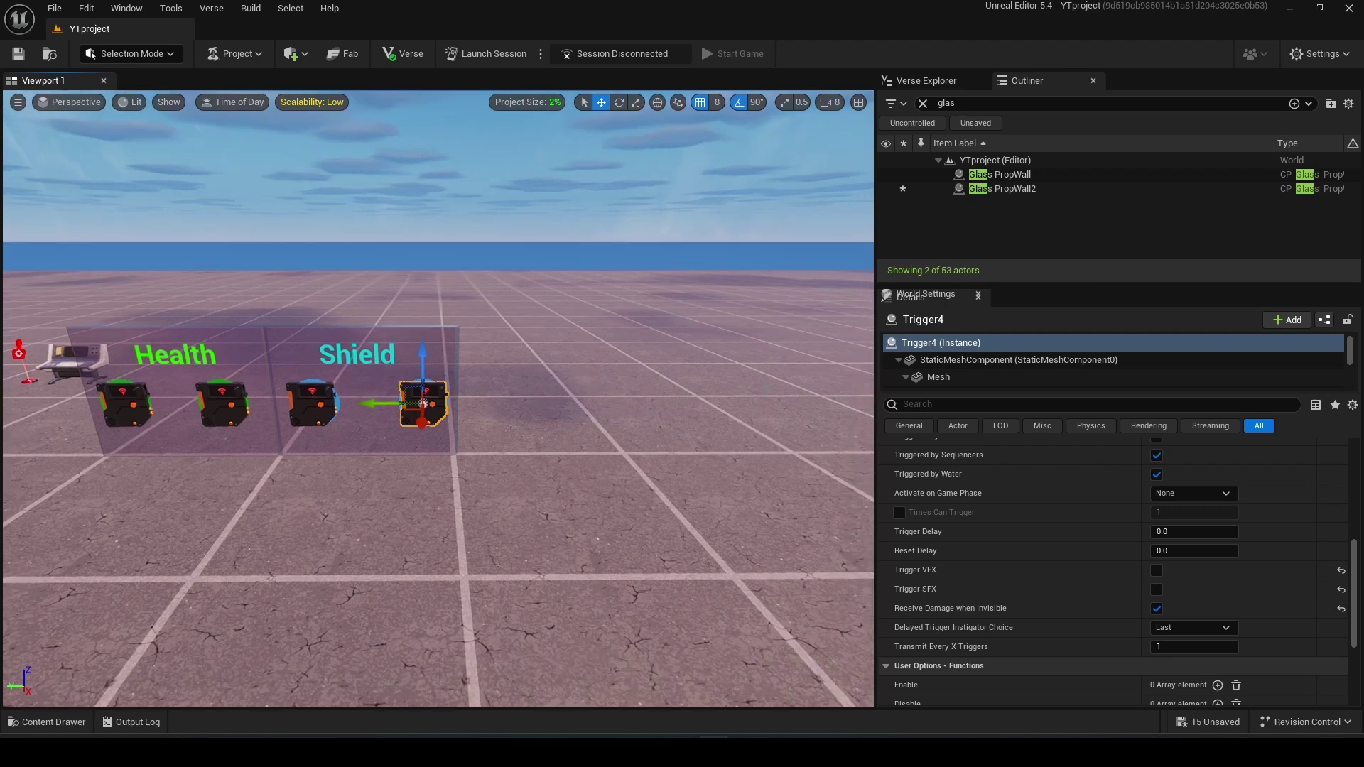
Clear the Outliner filter and start a new Verse file in the project's Content folder with an empty device name.
left_click(923, 103)
left_click(939, 82)
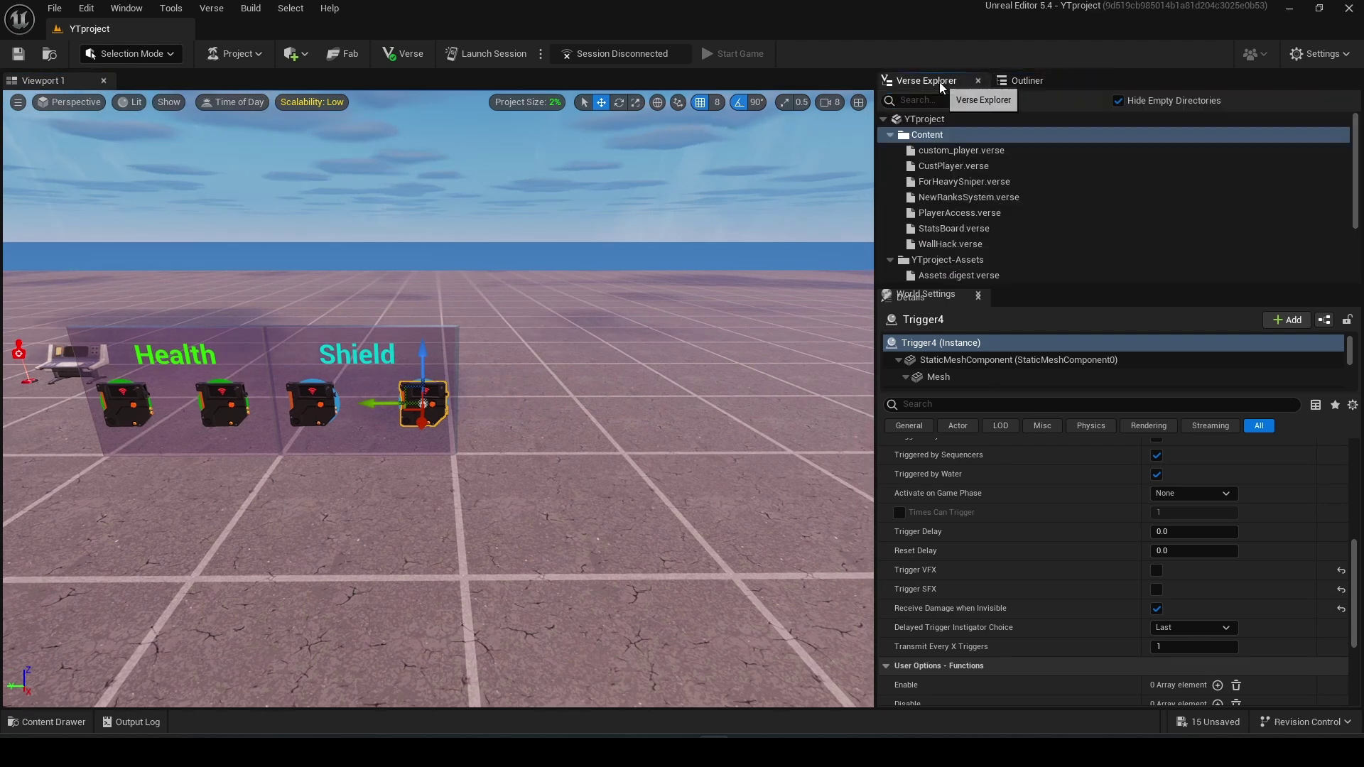
right_click(934, 137)
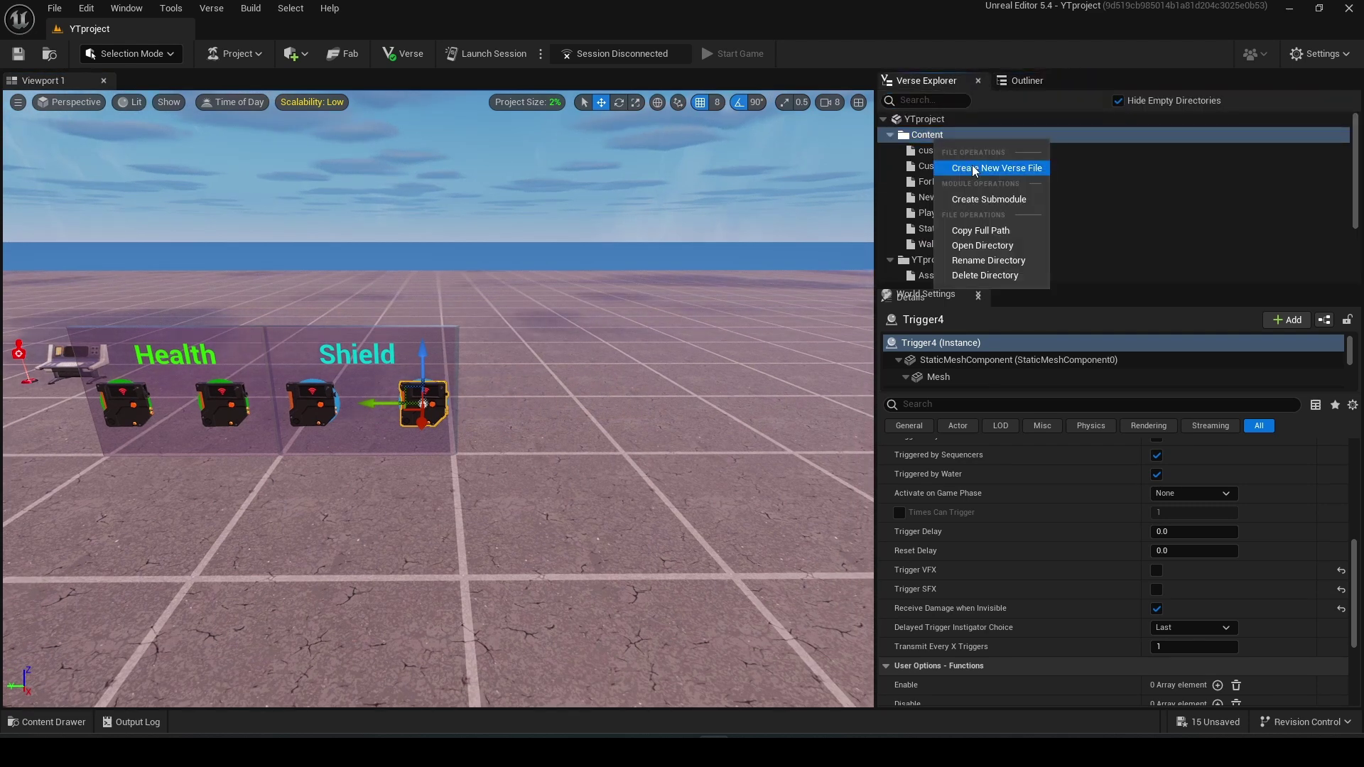
left_click(974, 168)
key("ctrl+a")
key("BackSpace")
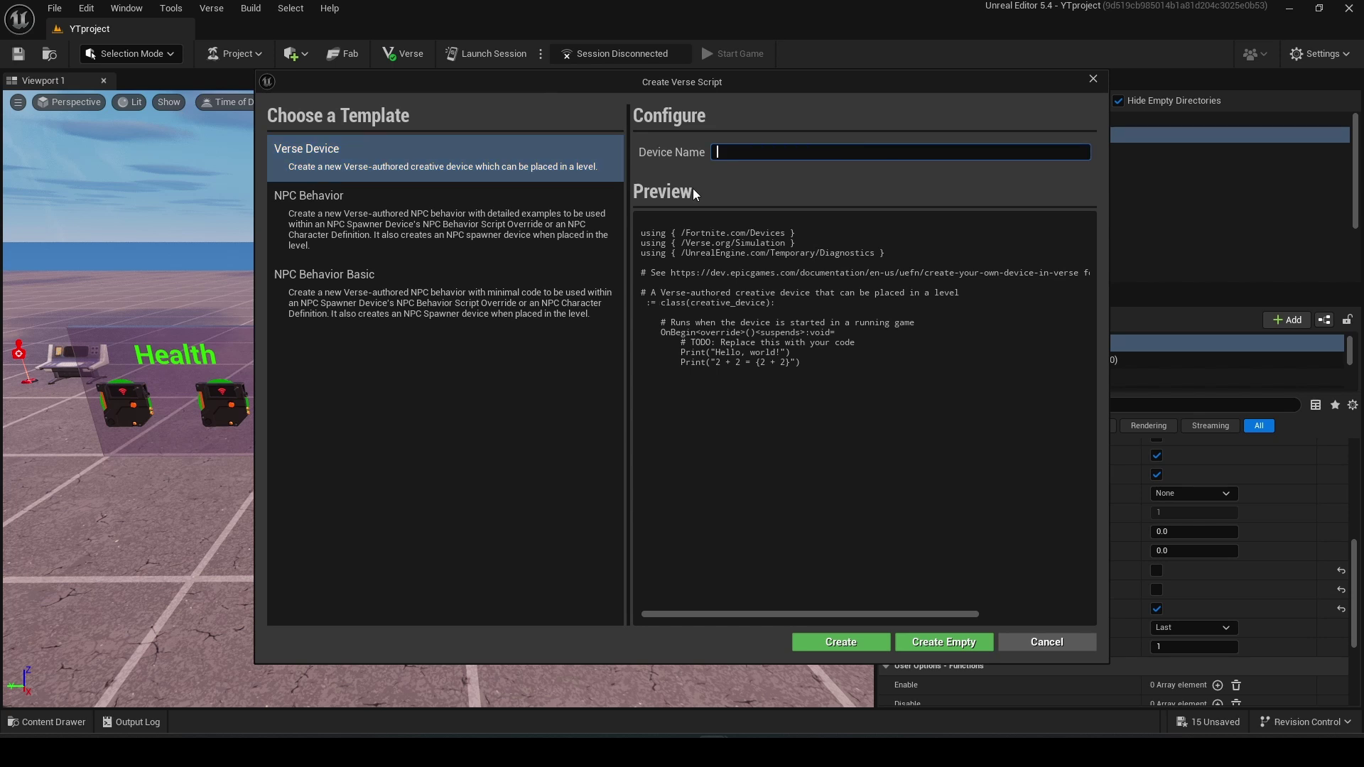
Name the Verse device PlayerSettings and create it from the Verse Device template.
type("PlayerModifire")
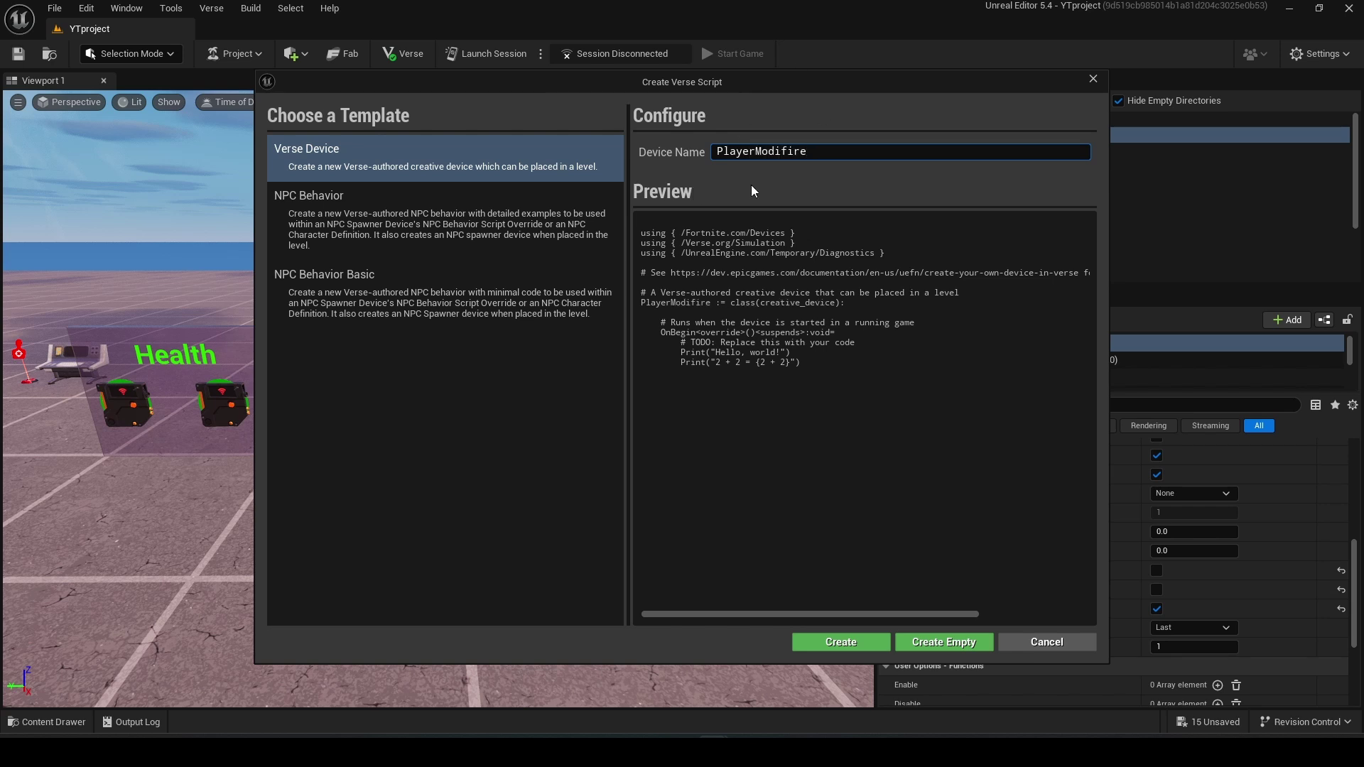
left_click_drag(807, 151, 757, 151)
key("BackSpace")
key("BackSpace")
type("rSettings")
left_click(850, 640)
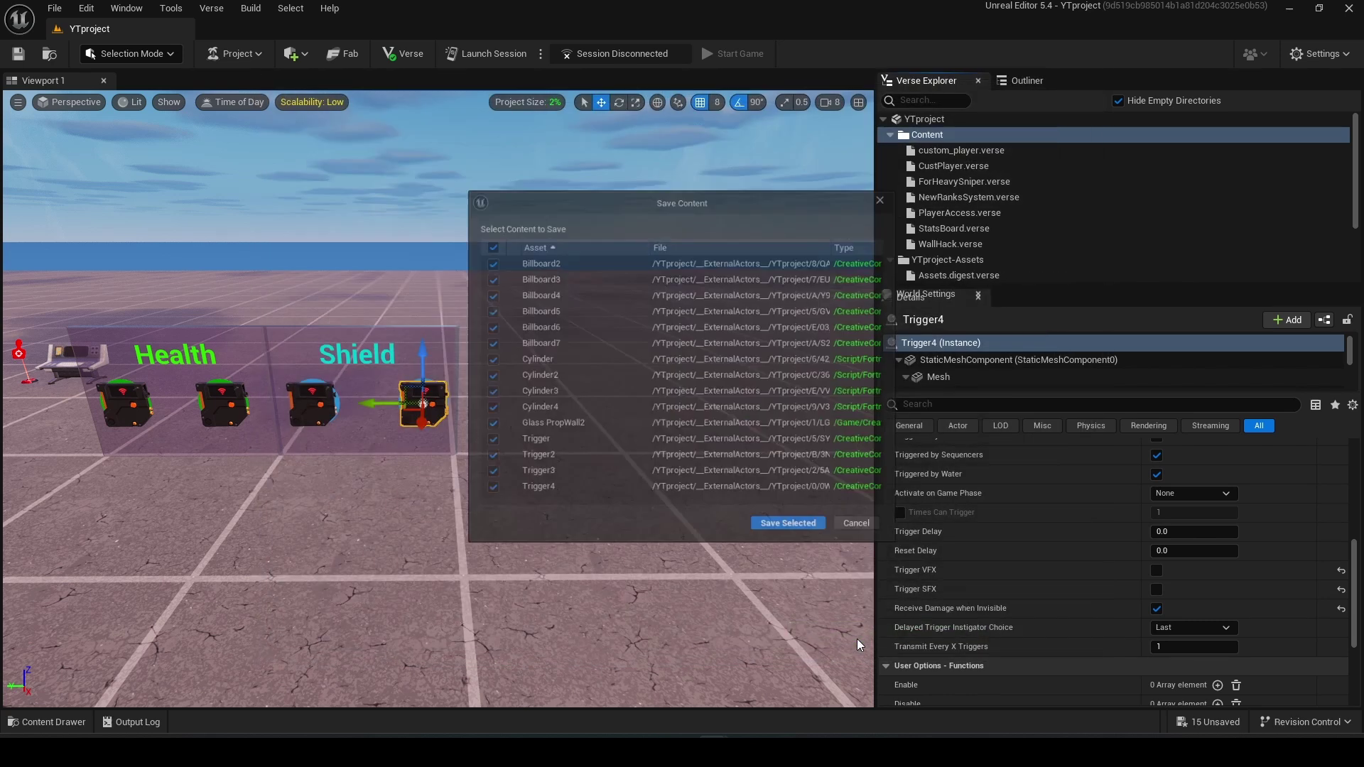
Save all the listed modified content and select the PlayerSettings.verse file.
left_click(787, 535)
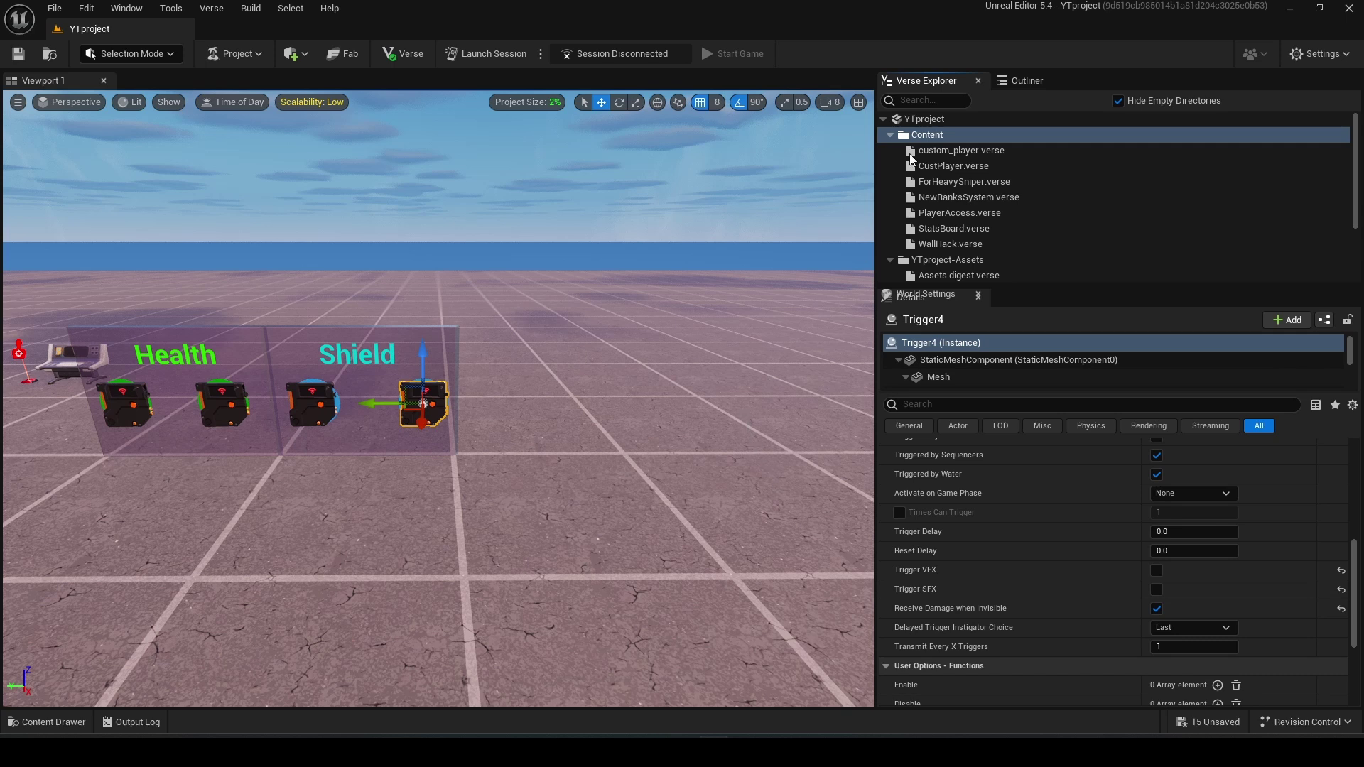
left_click(954, 228)
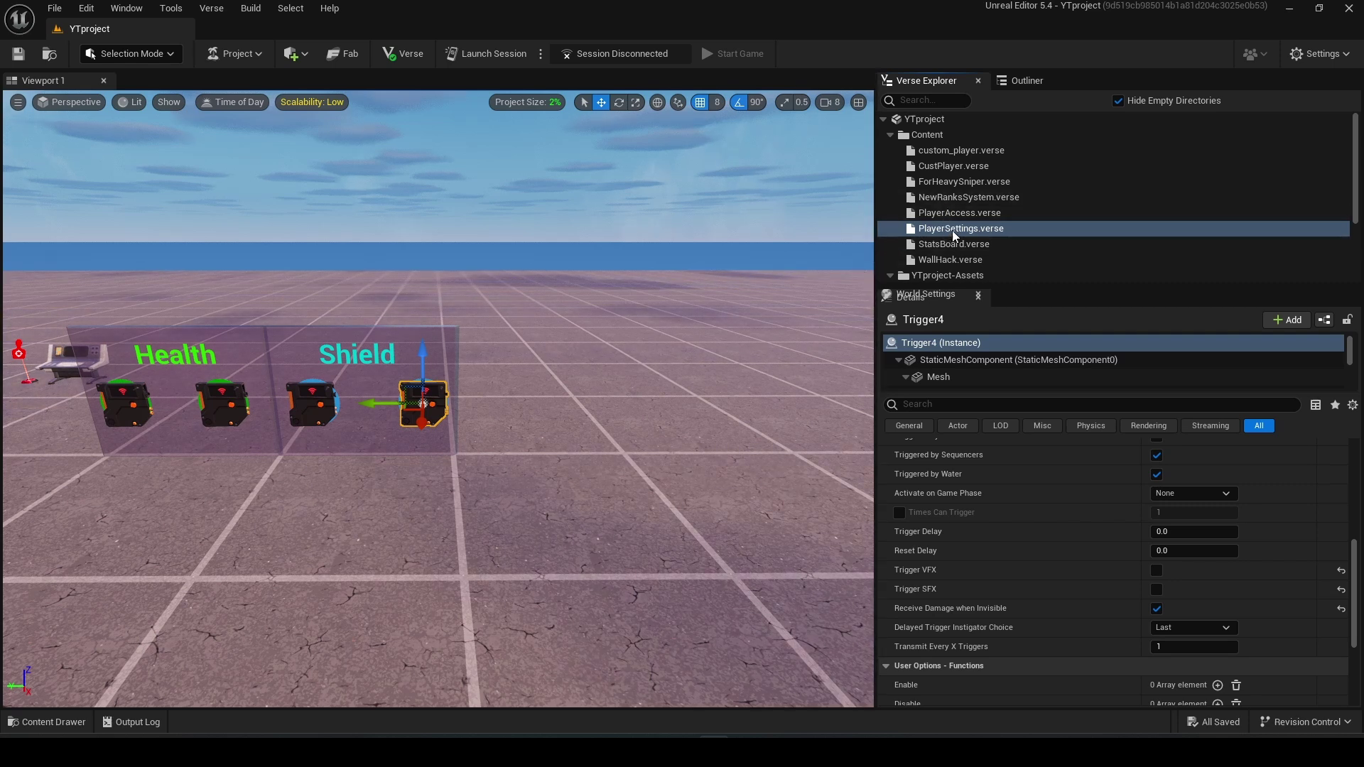
Open PlayerSettings.verse in the code editor and delete all of its template code.
left_click(947, 229)
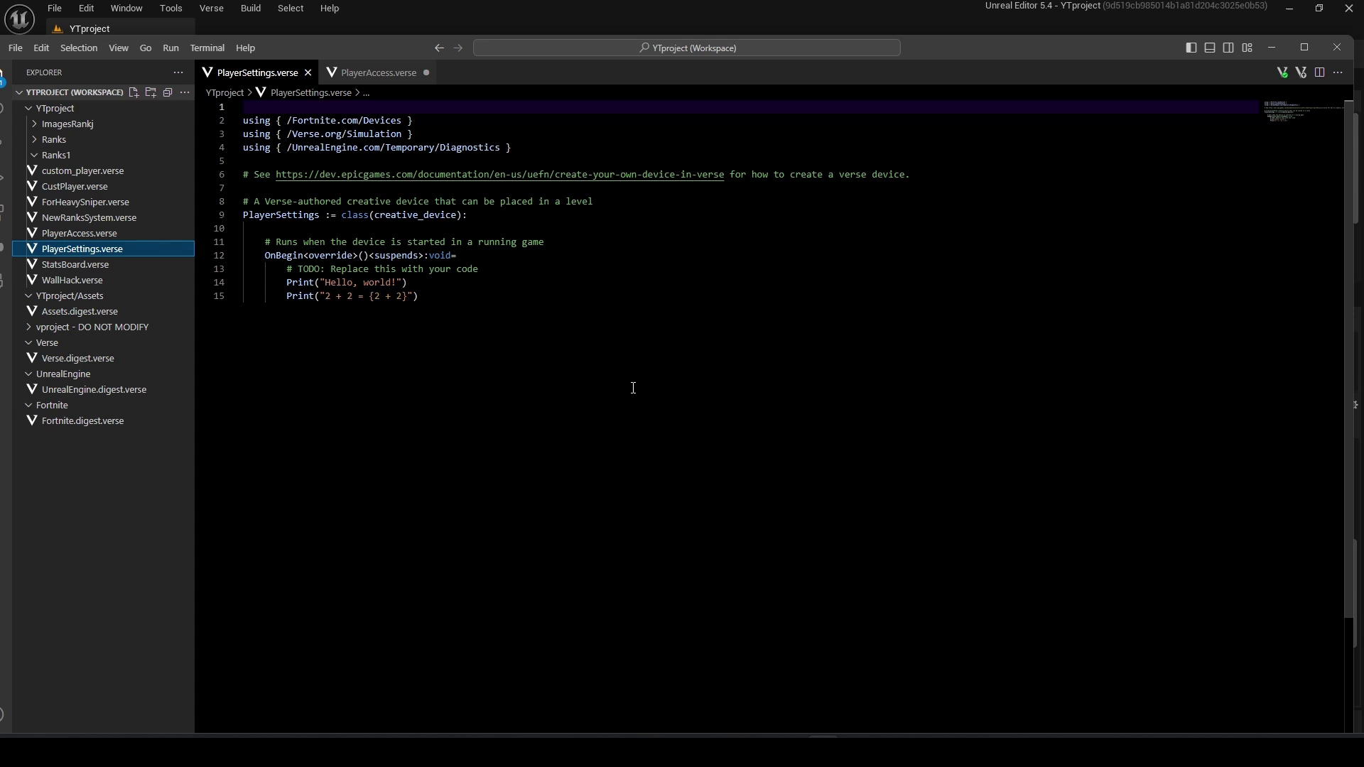
left_click(621, 328)
key("ctrl+a")
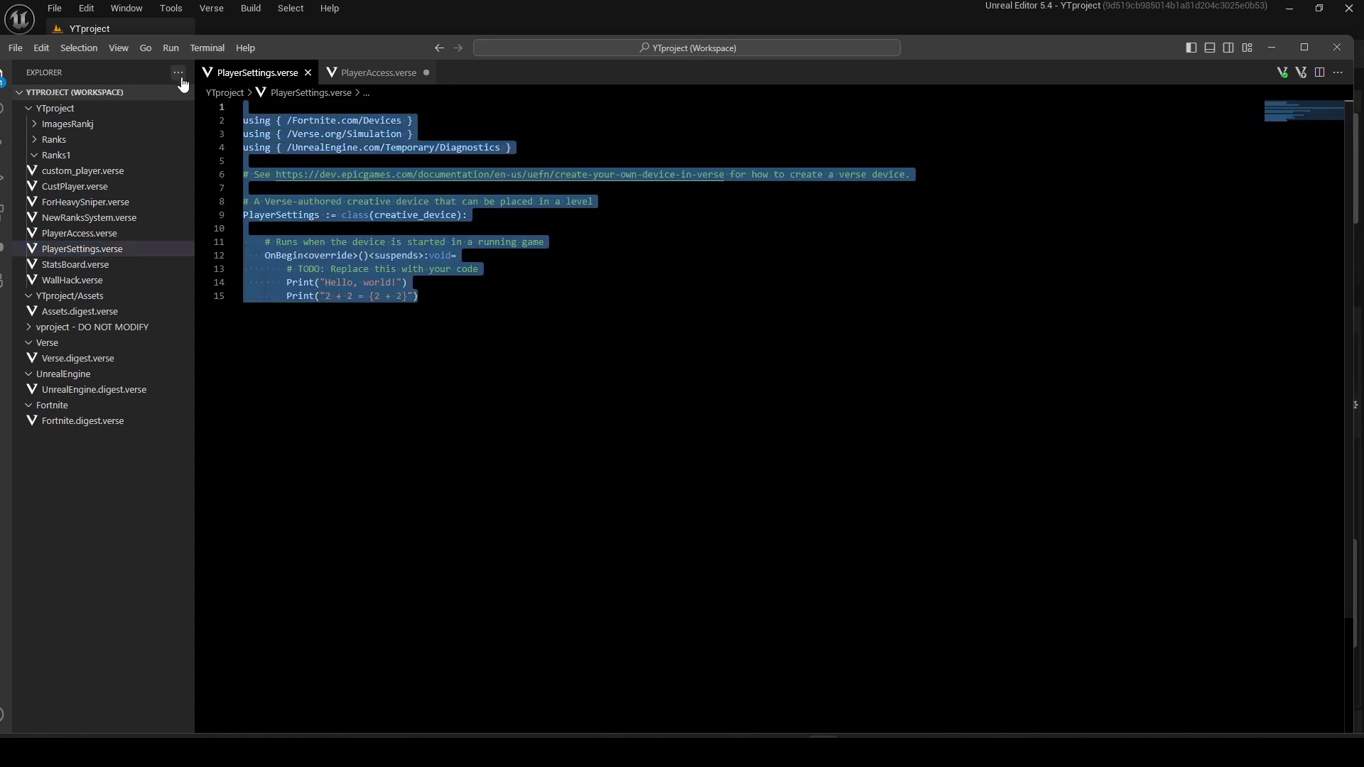
key("BackSpace")
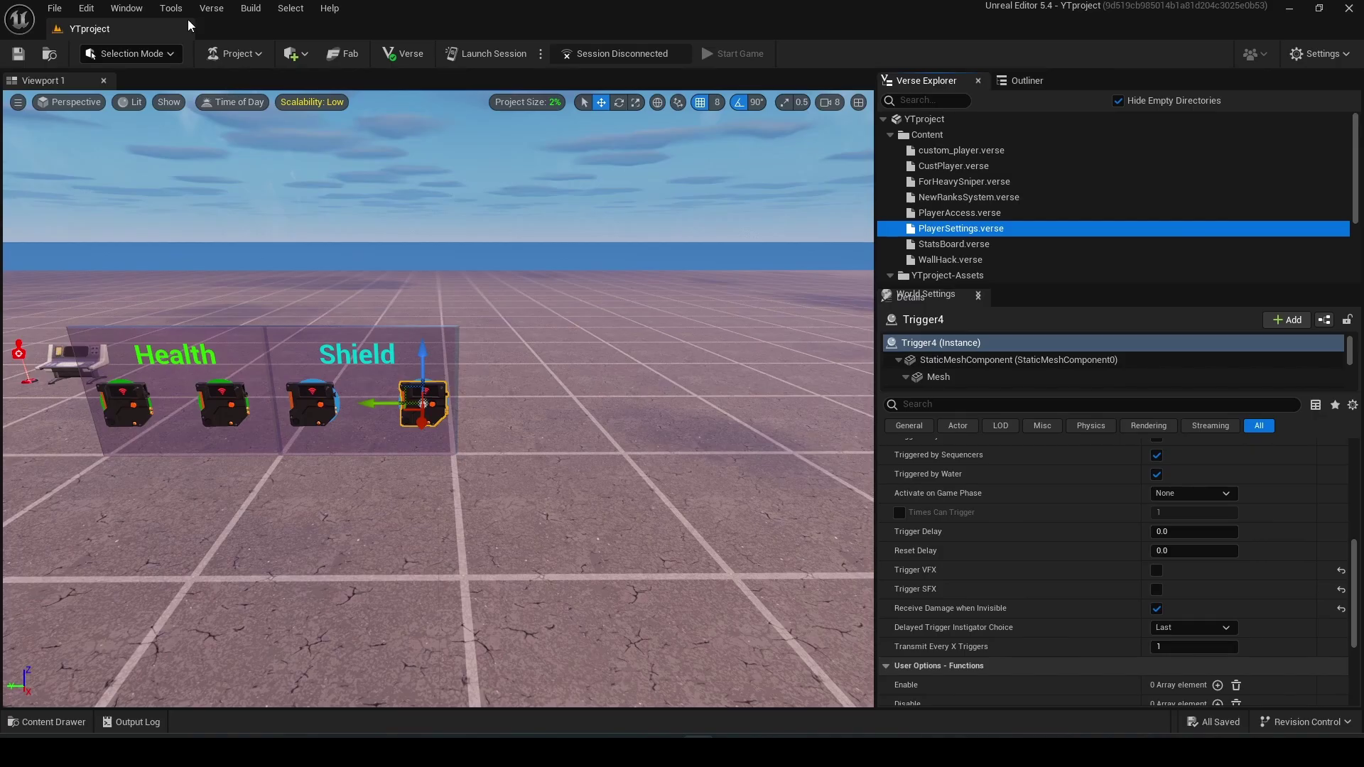
Build all Verse code in the project and place the PlayerAcces_Device from the CreativeDevices content folder behind the Shield board.
left_click(212, 7)
left_click(253, 48)
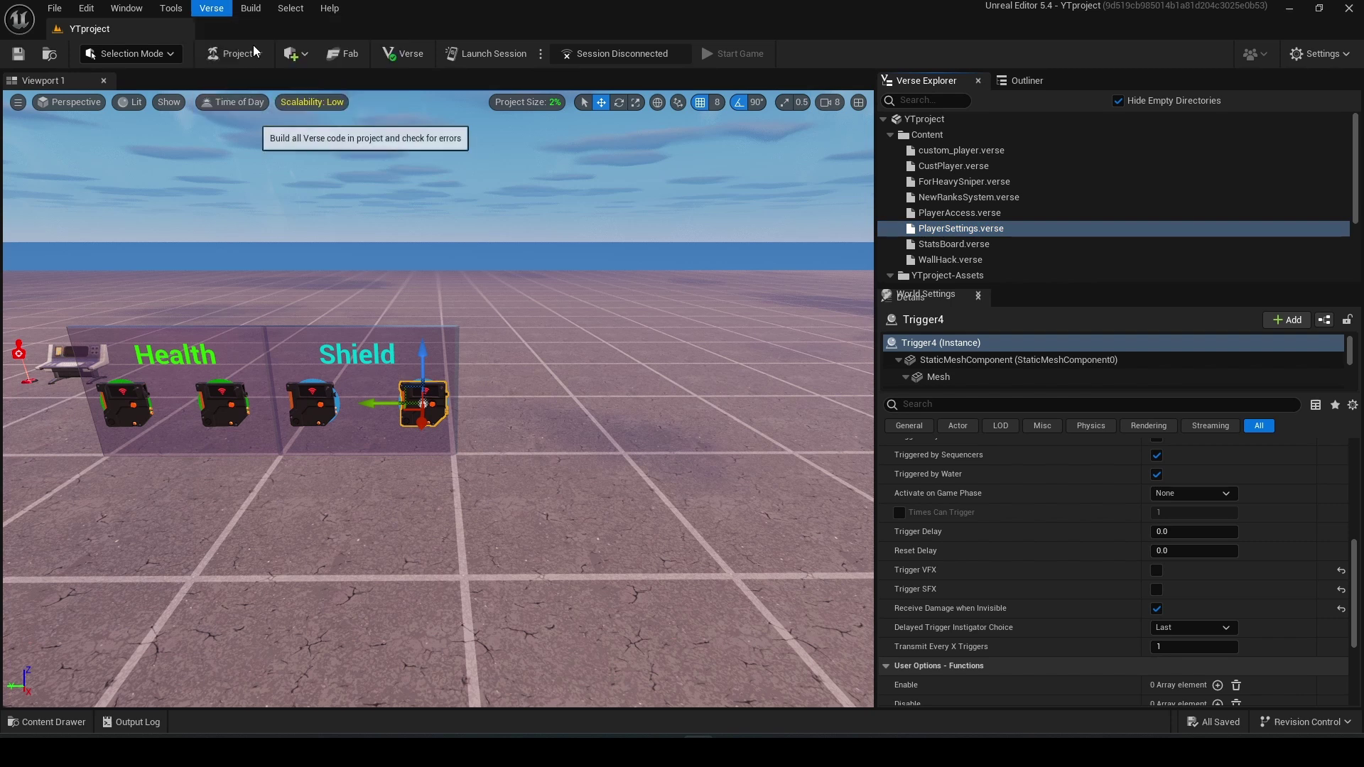
left_click(49, 722)
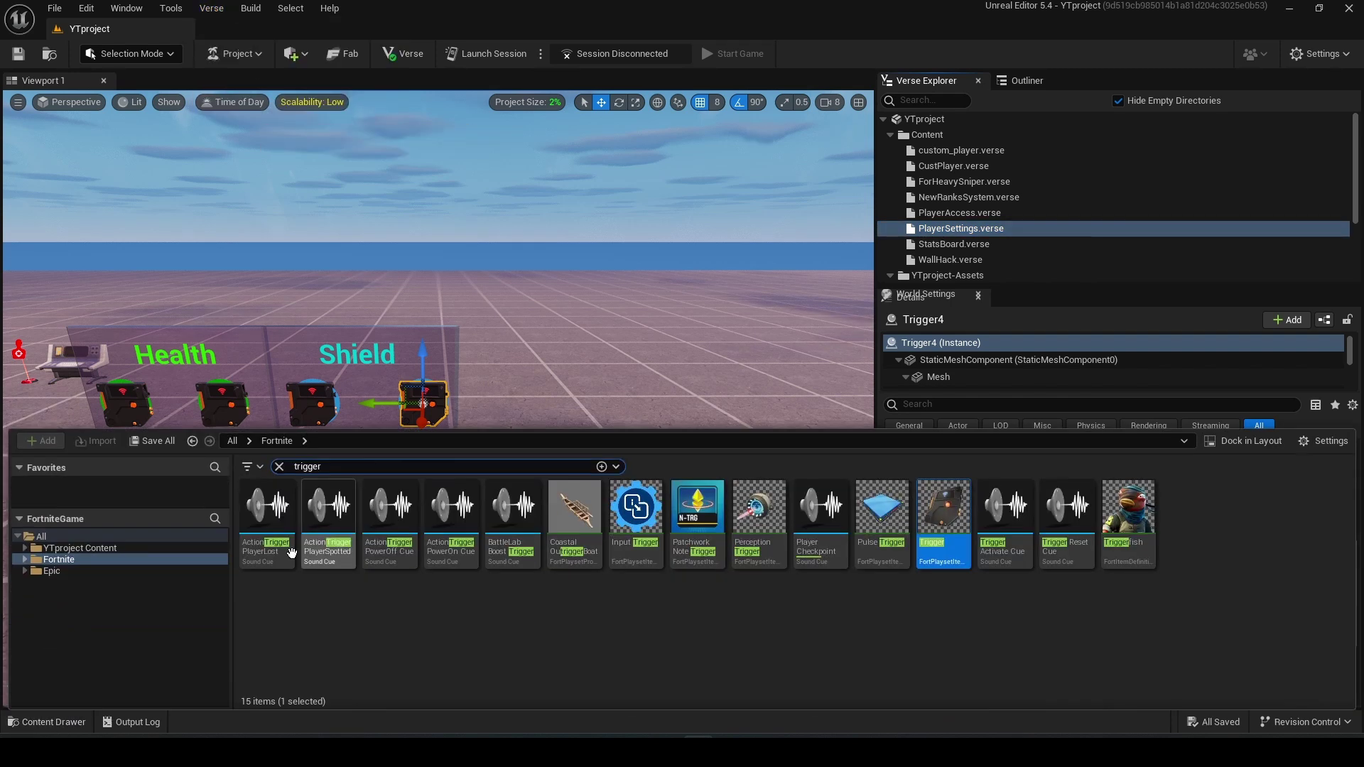
left_click(138, 547)
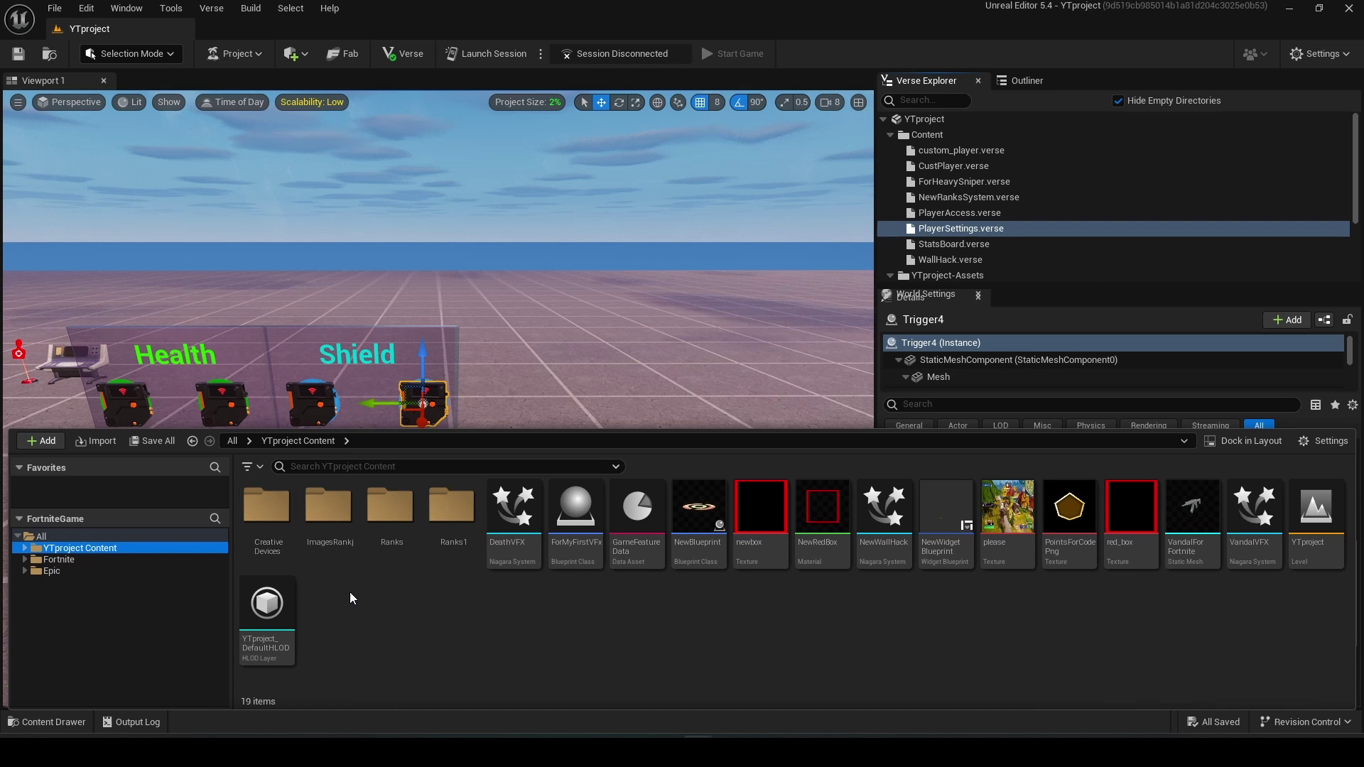
double_click(267, 506)
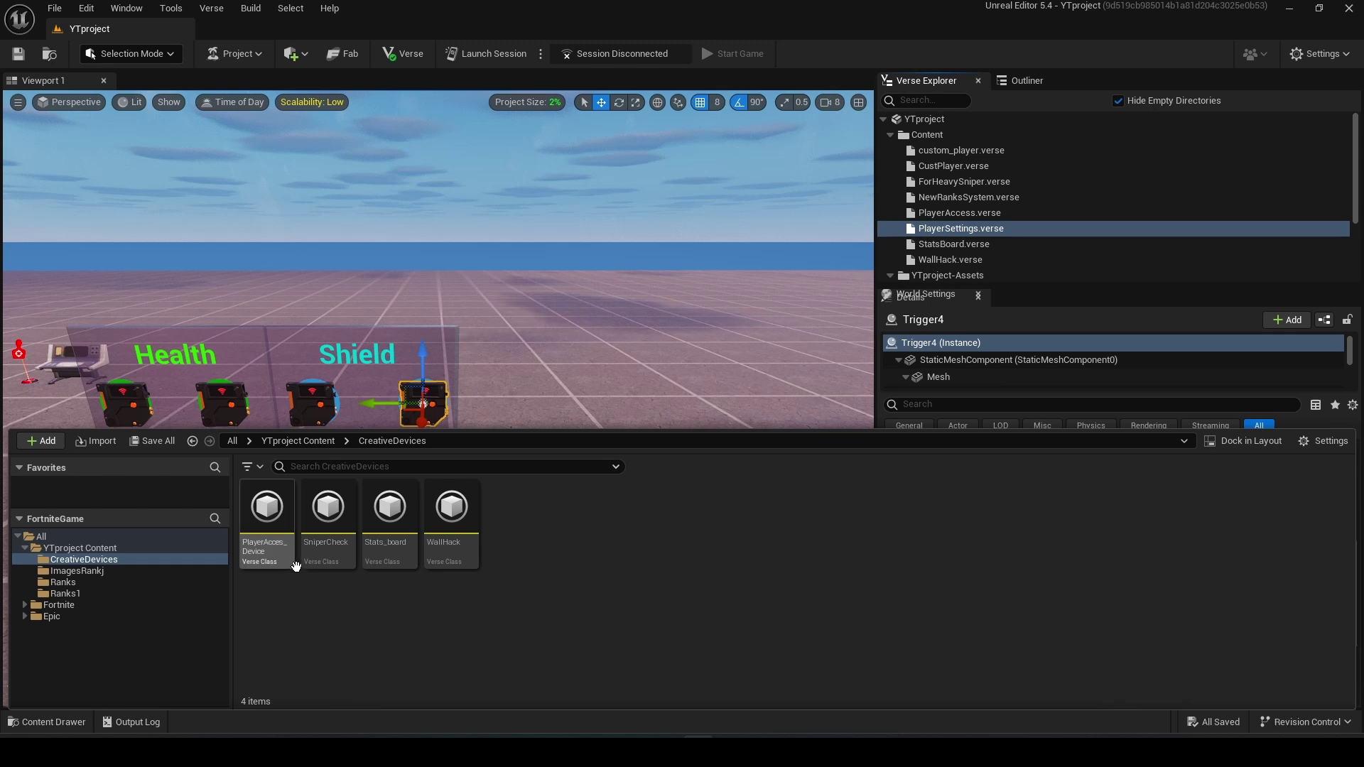
mouse_move(281, 552)
left_click_drag(281, 552, 363, 402)
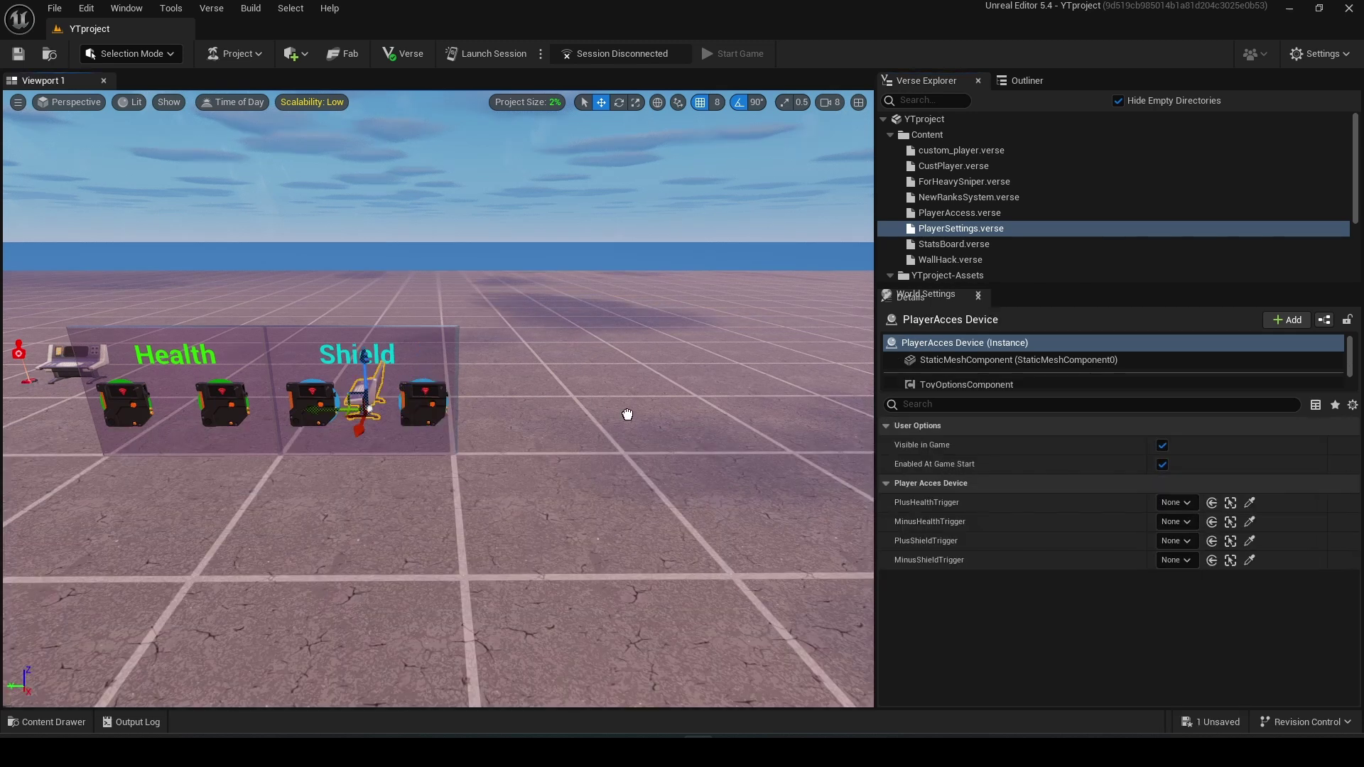
left_click_drag(650, 480, 650, 480)
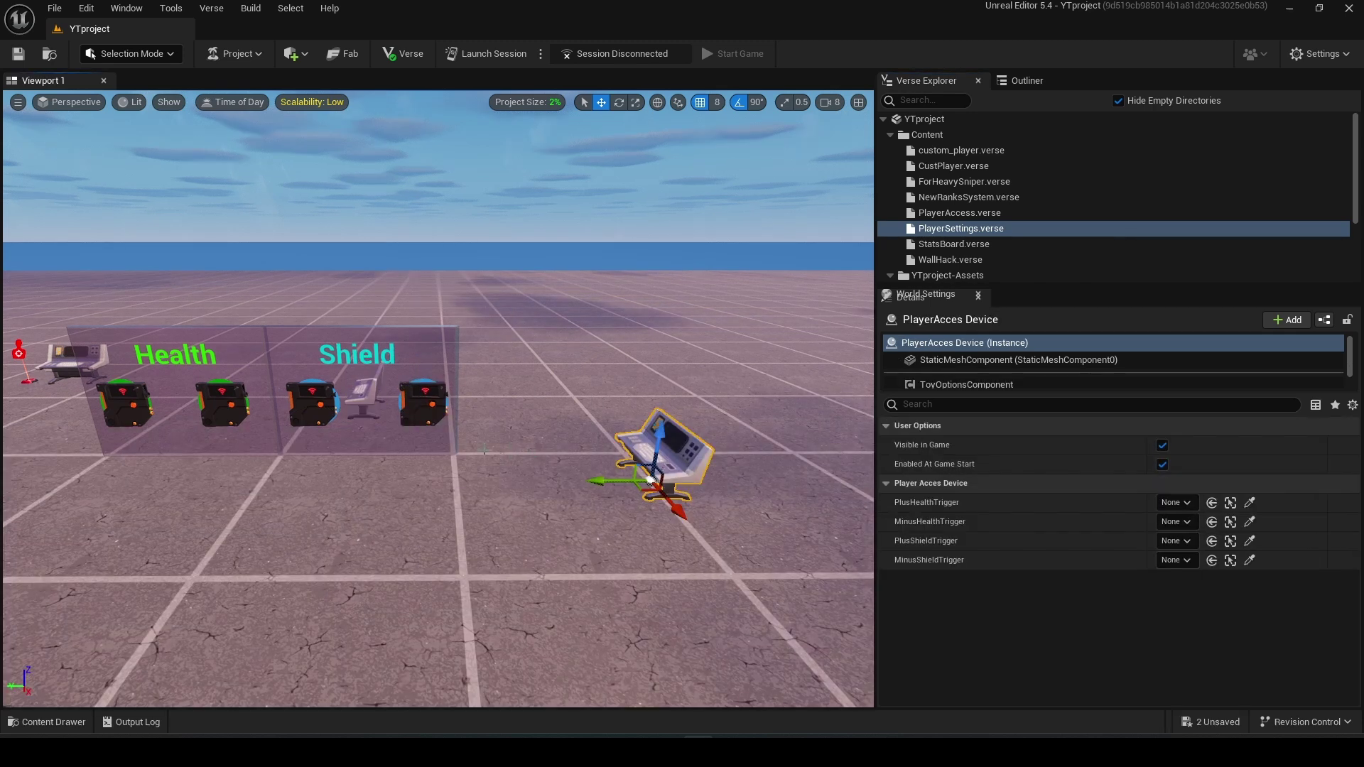
mouse_move(484, 449)
right_mouse_down()
mouse_move(497, 435)
mouse_move(351, 533)
right_mouse_up()
key("d")
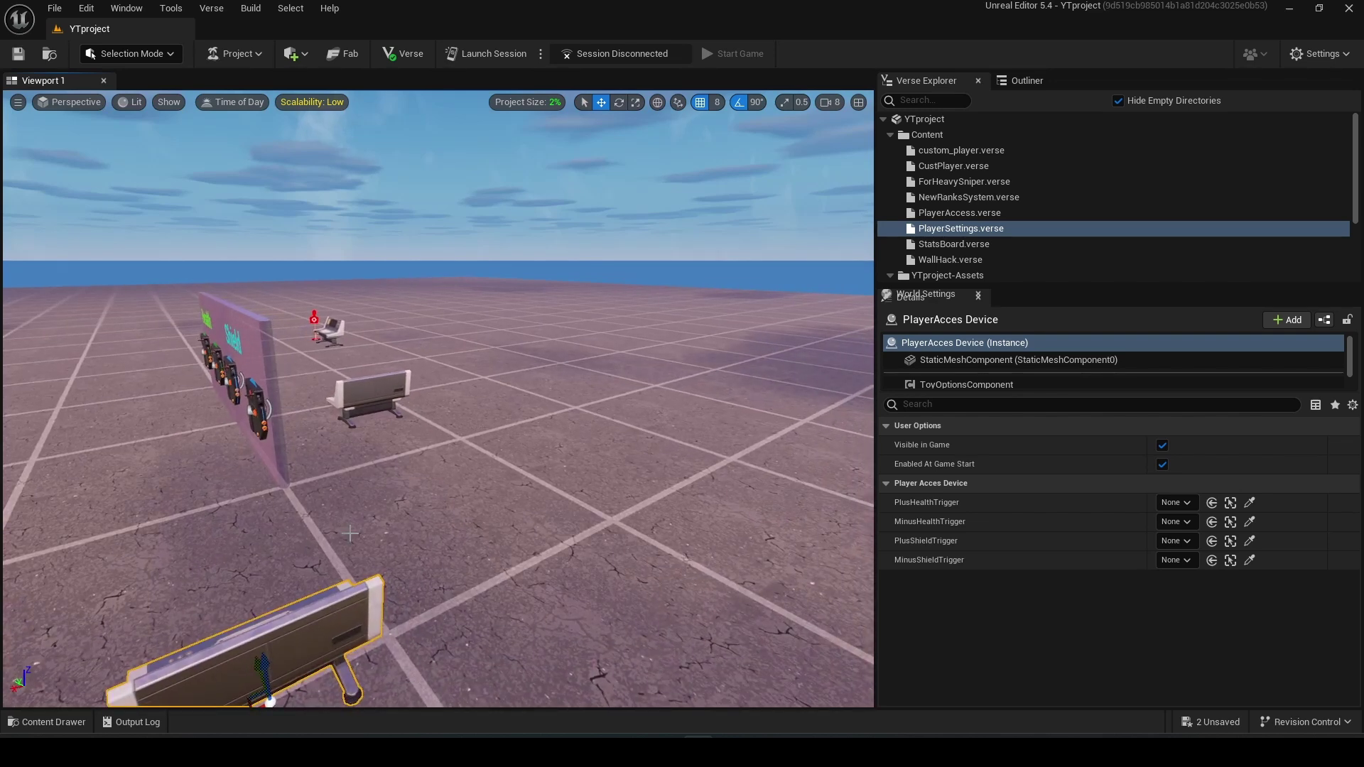
key("Delete")
On the PlayerAcces Device behind the board, set PlusHealthTrigger to Trigger2 and MinusHealthTrigger to Trigger by picking them from the scene.
left_click(368, 399)
key("a")
right_click_drag(368, 400, 284, 373)
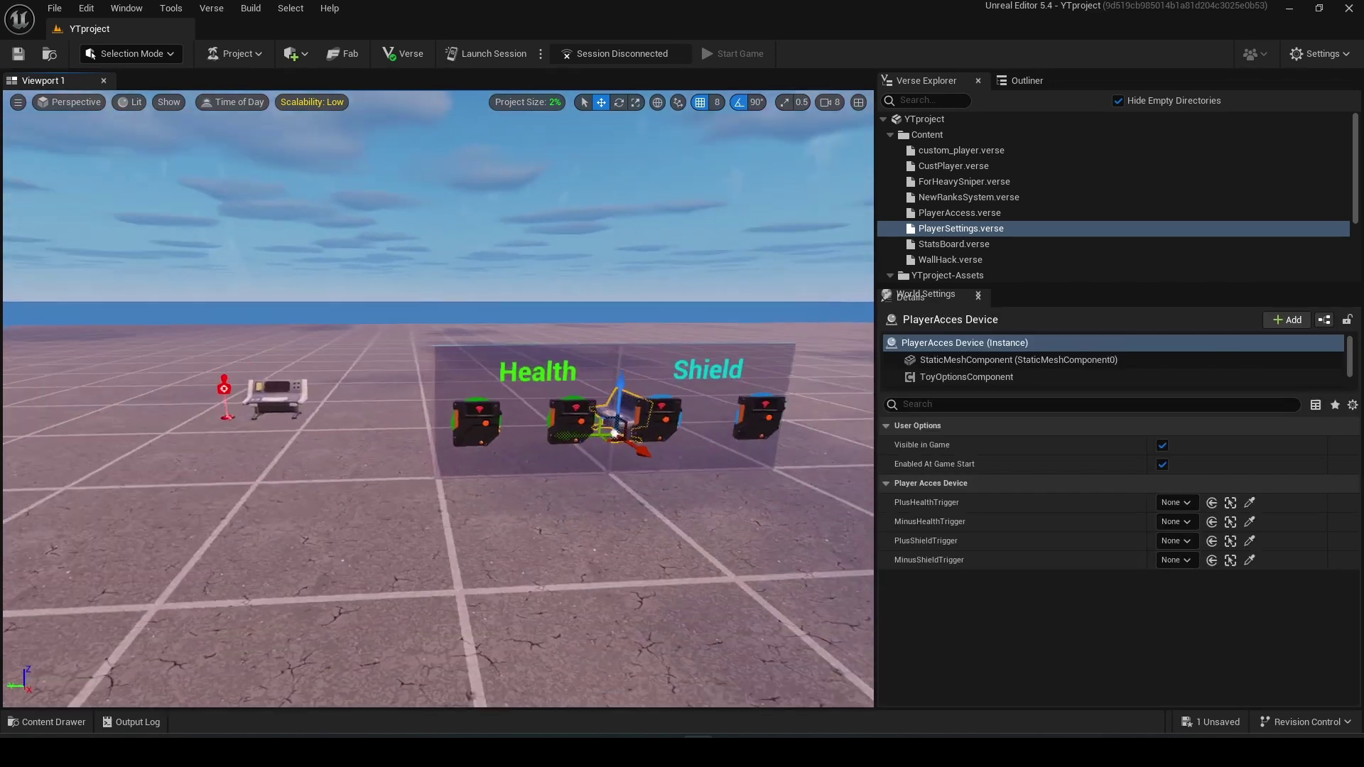
key("w")
right_click_drag(517, 471, 518, 467)
key("s")
key("d")
key("w")
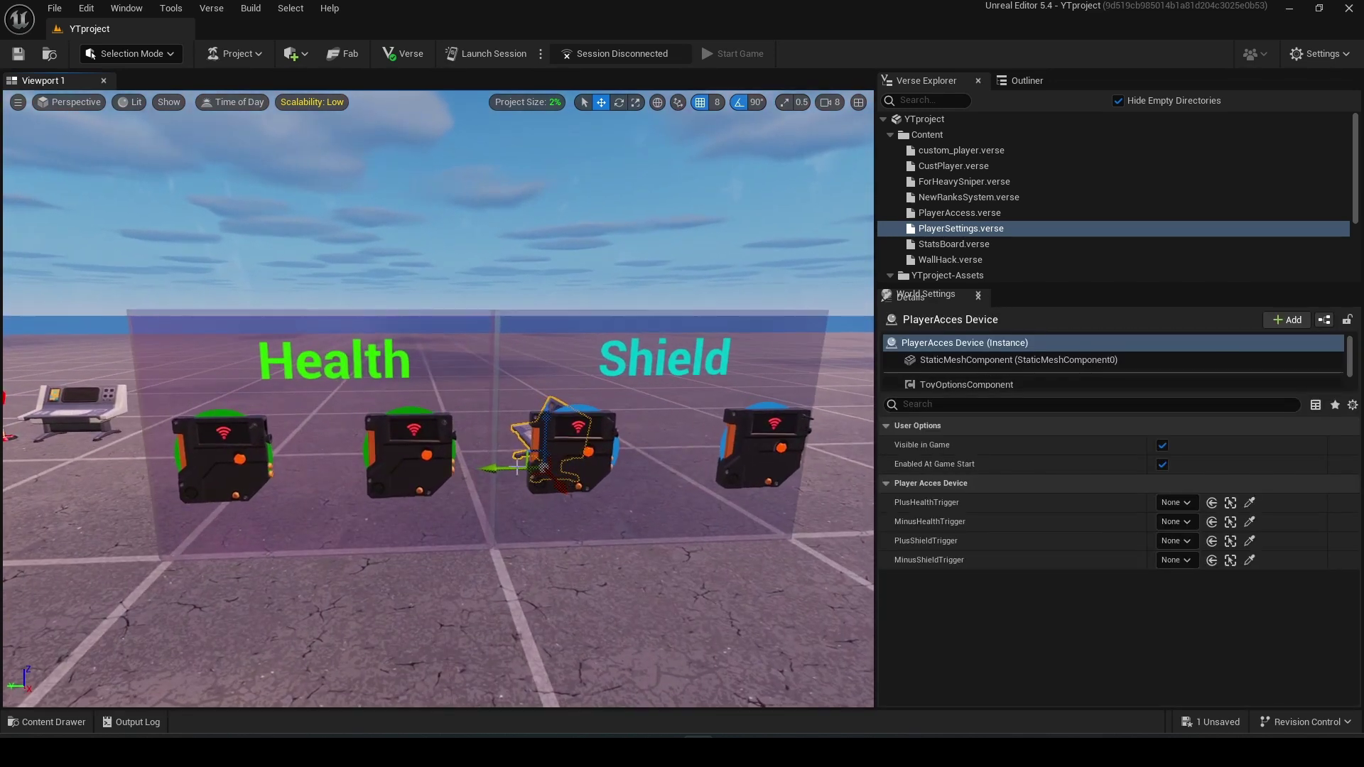
left_click(1250, 503)
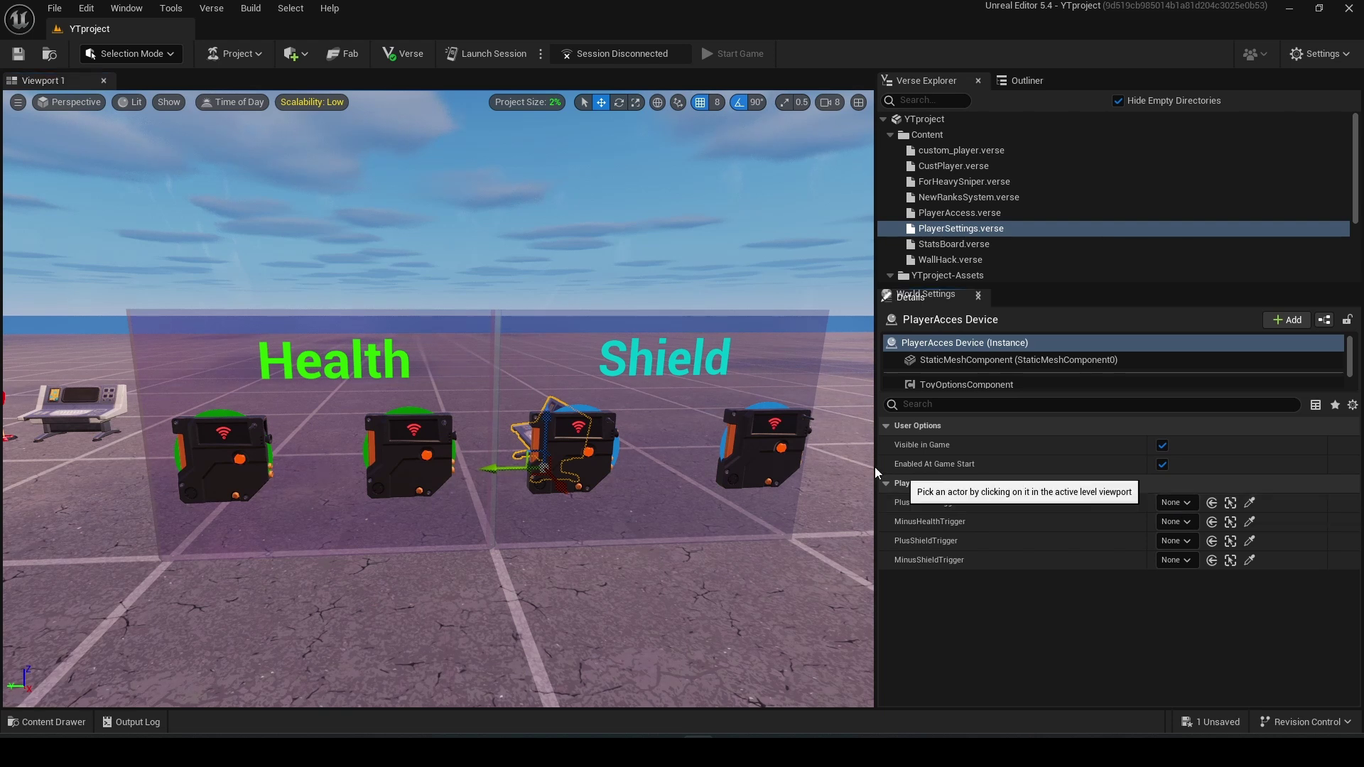
left_click(434, 434)
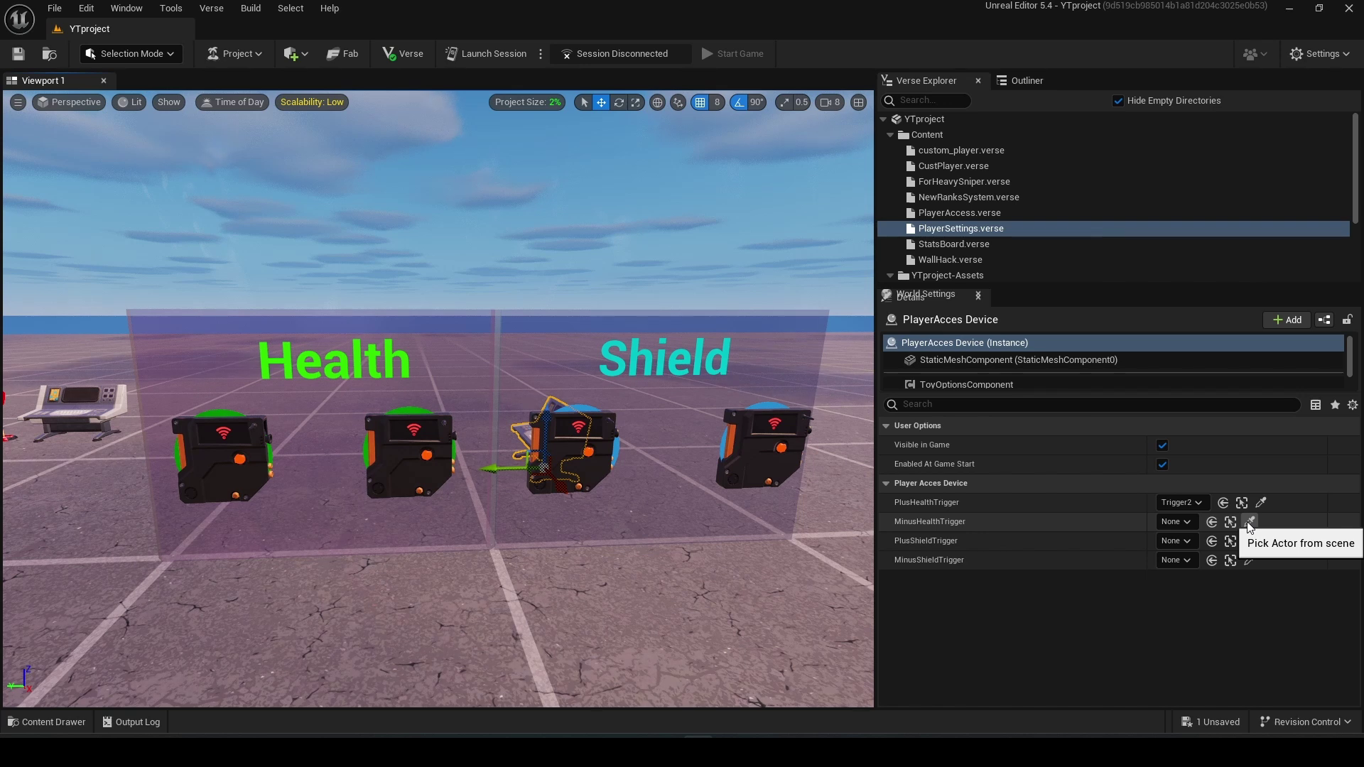
left_click(1249, 527)
left_click(264, 455)
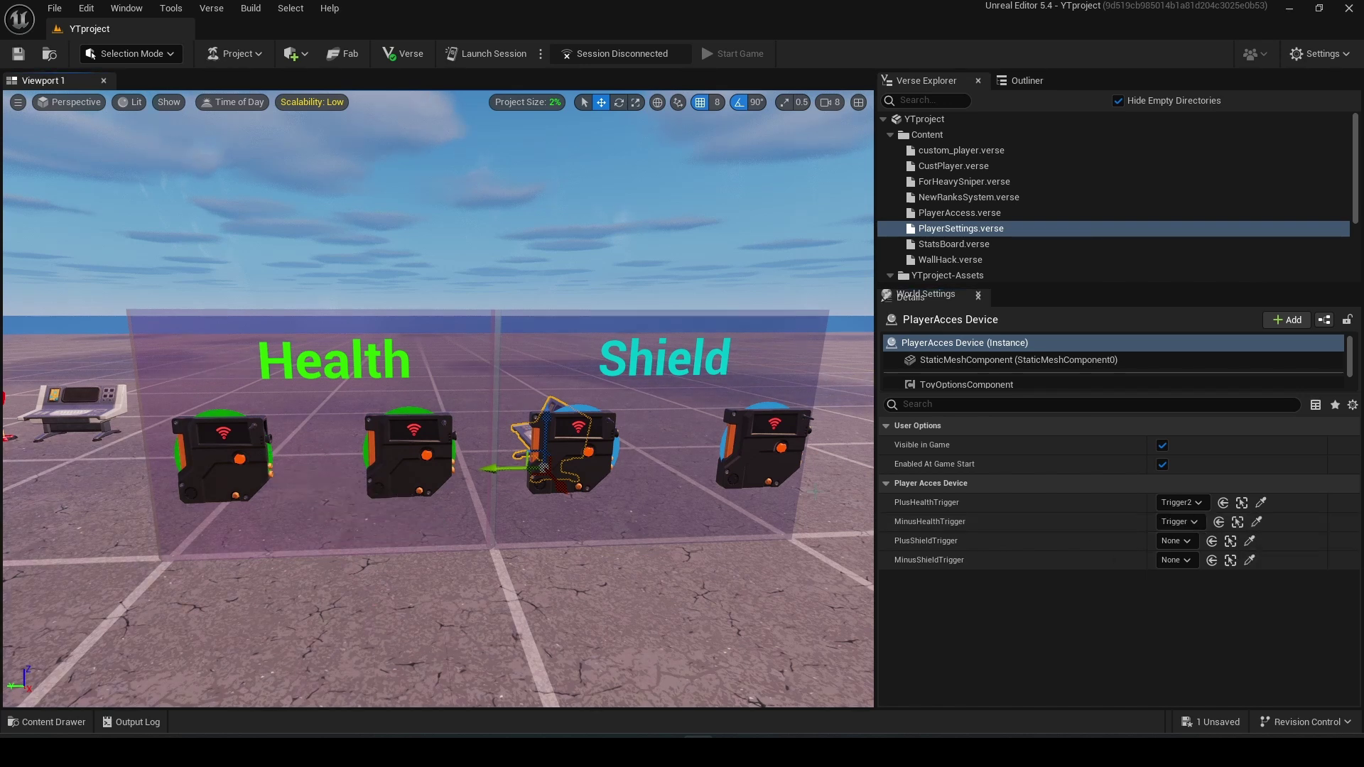
Assign Trigger4 as the device's PlusShieldTrigger and Trigger3 as its MinusShieldTrigger, picking both from the scene.
left_click(1250, 541)
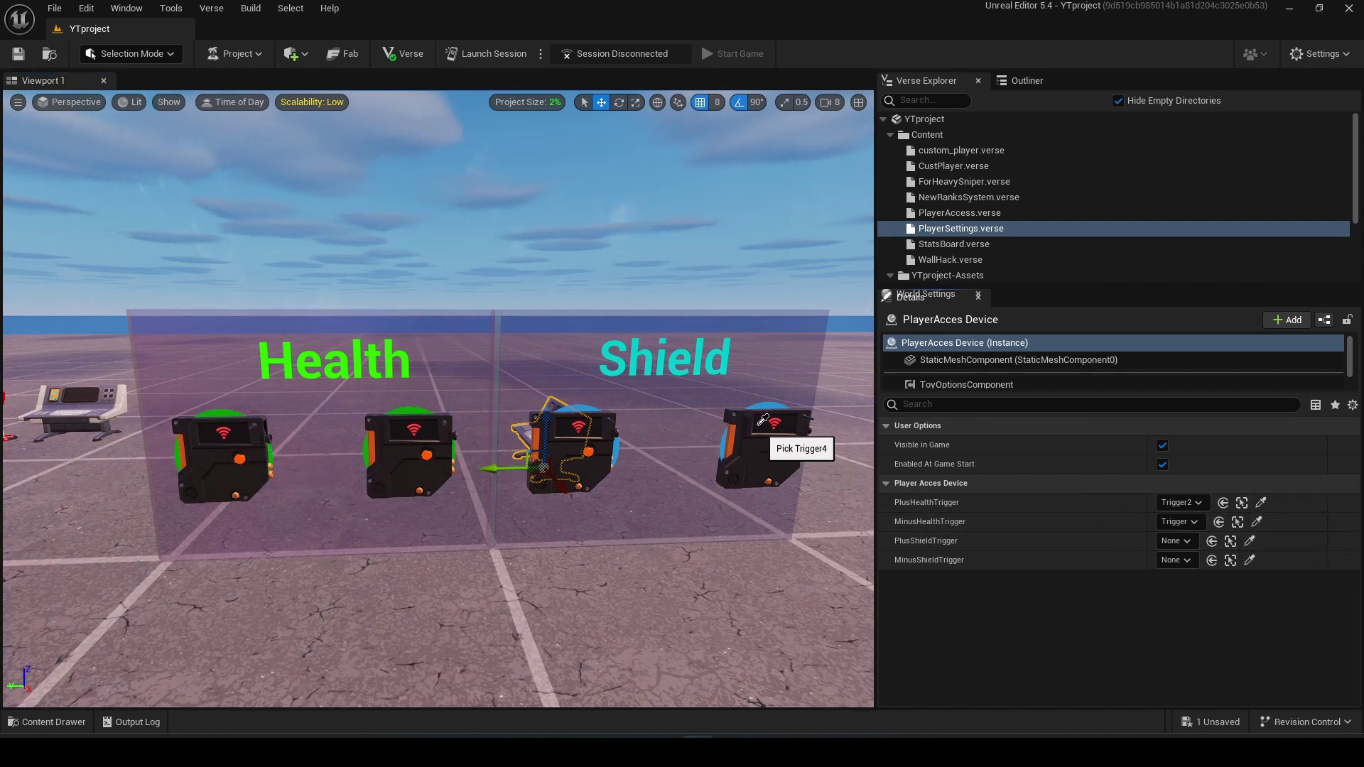
left_click(767, 444)
left_click(1249, 560)
left_click(604, 462)
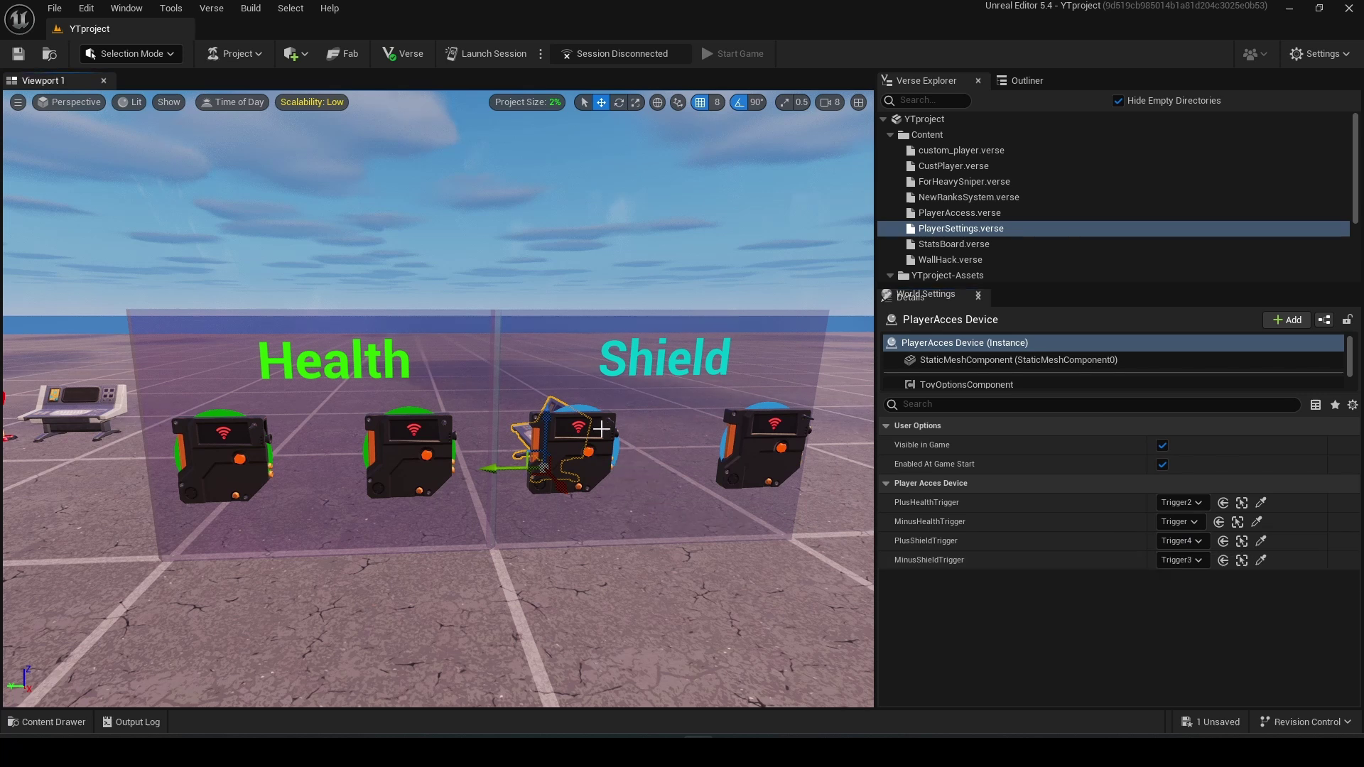
Save the level and launch a session to playtest it.
right_click_drag(609, 466, 598, 451)
key("s")
key("w")
left_click(18, 54)
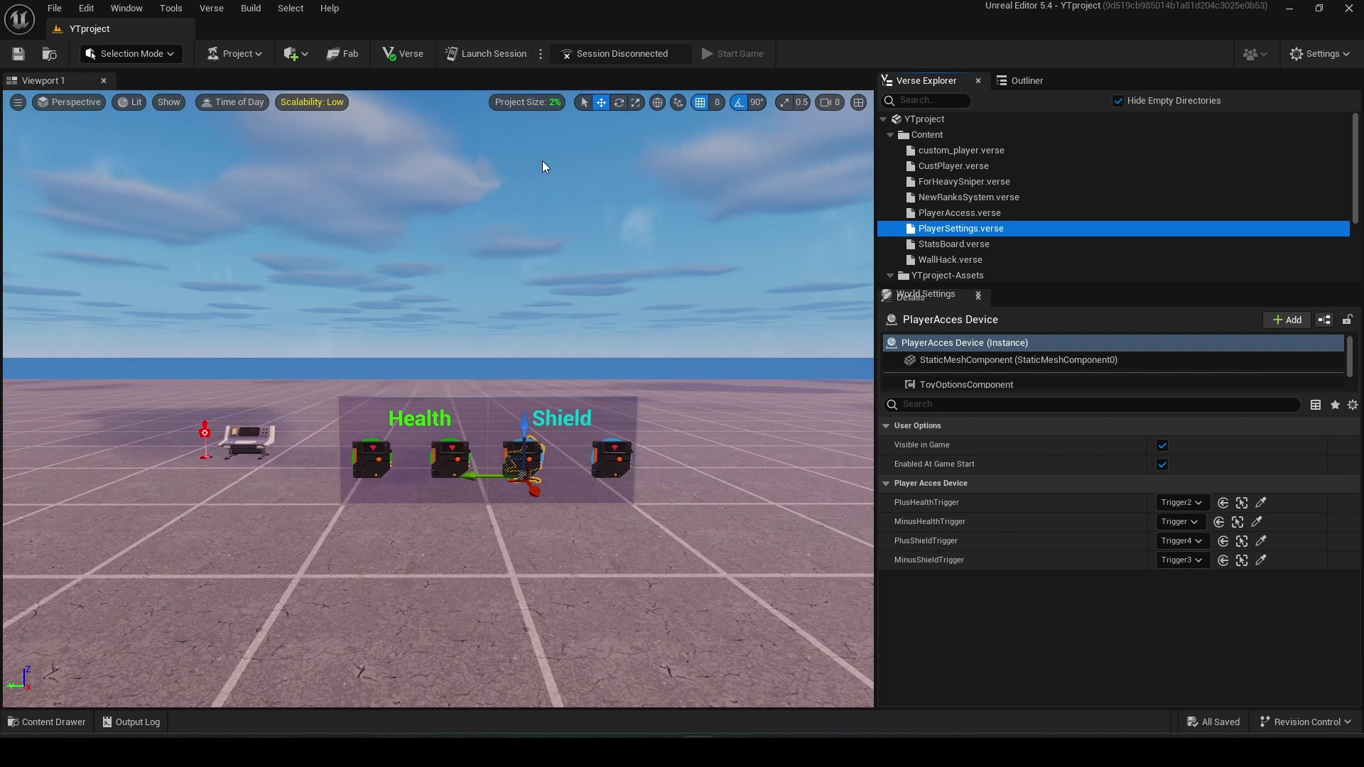
left_click(492, 51)
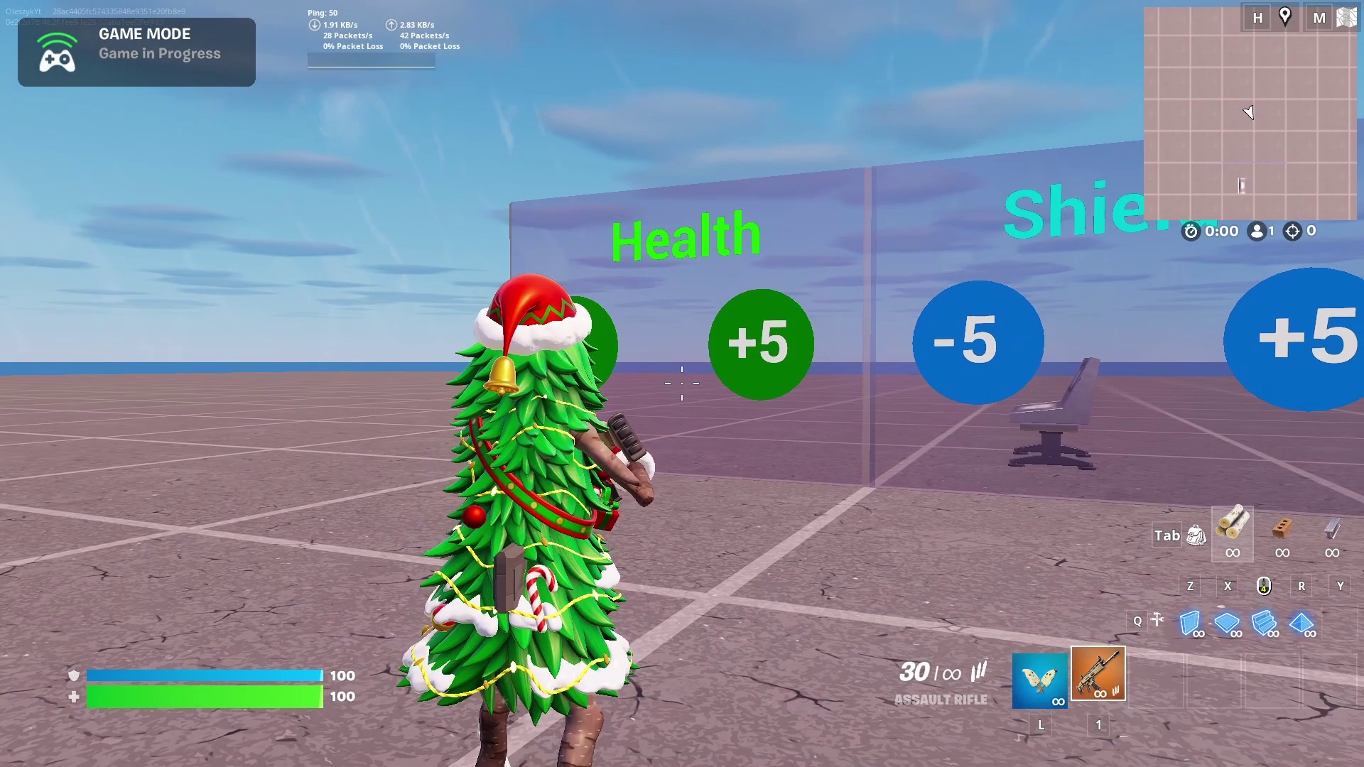
Approach the Health board in the game and shoot its -5 disc three times to test it.
key("a")
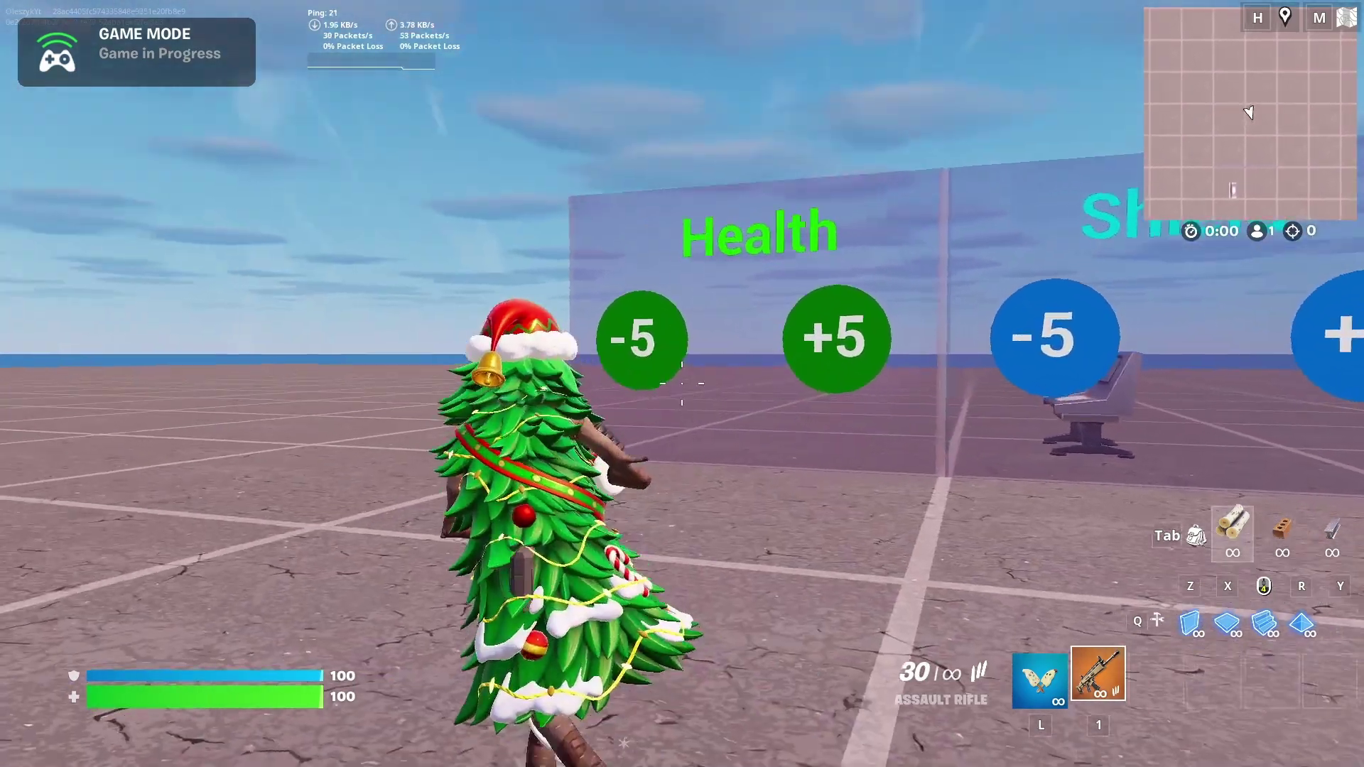
key("w")
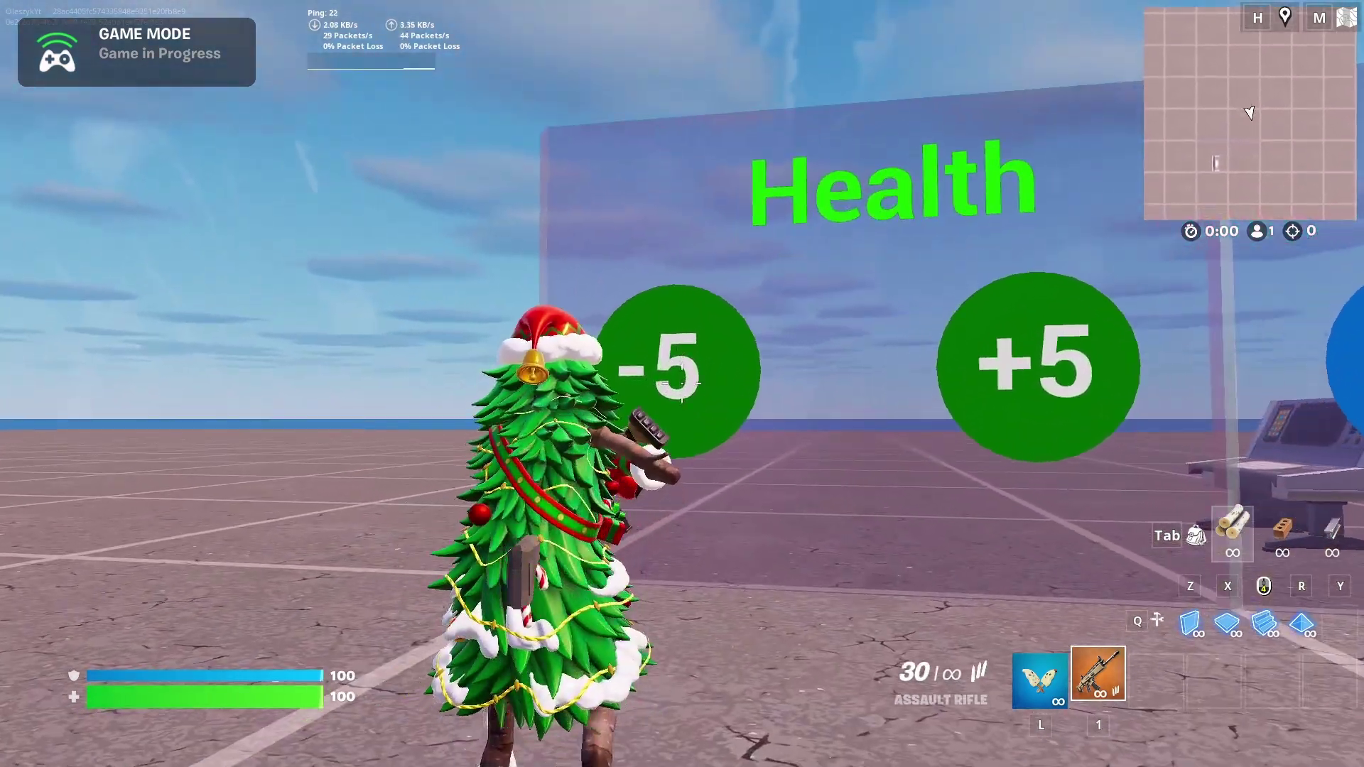
left_click(681, 383)
left_click(681, 384)
left_click(681, 384)
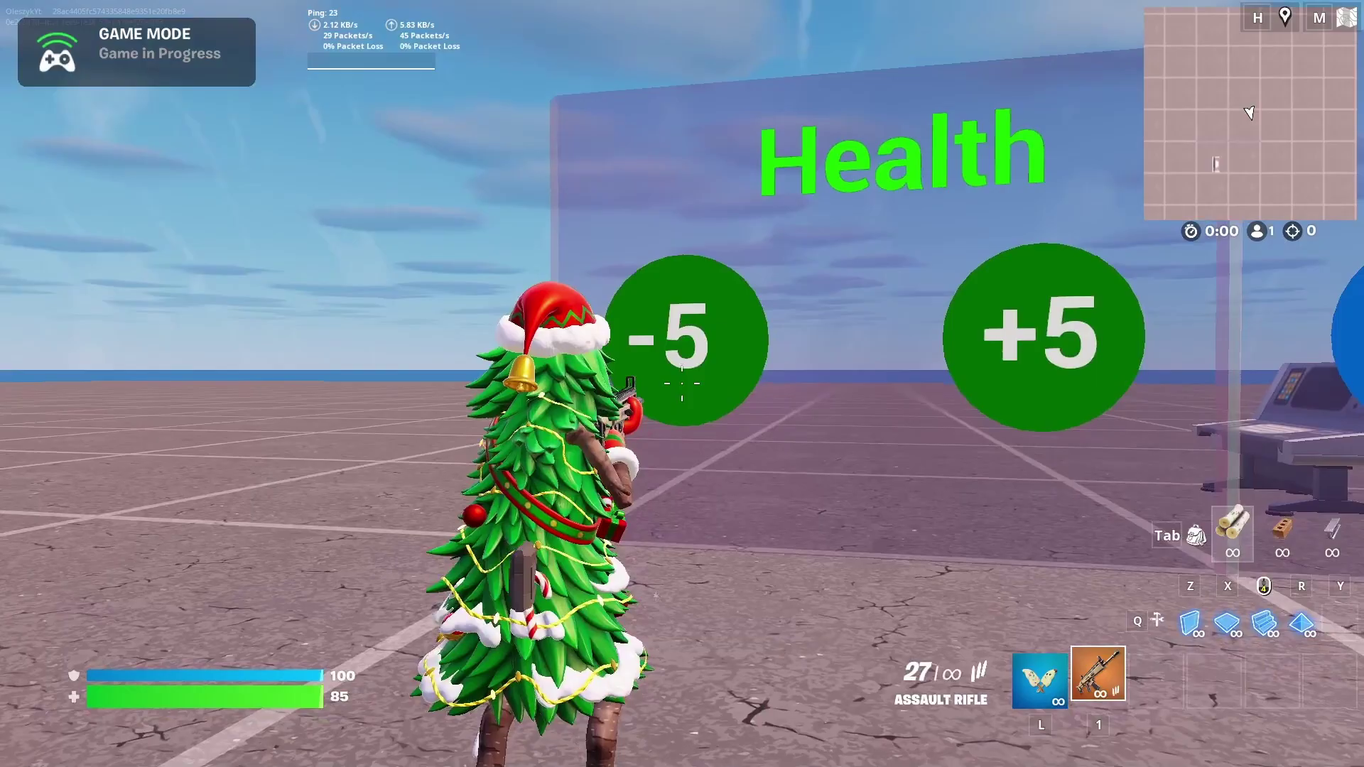
Test the Health board's +5 disc by shooting it repeatedly.
key("s")
left_click(680, 384)
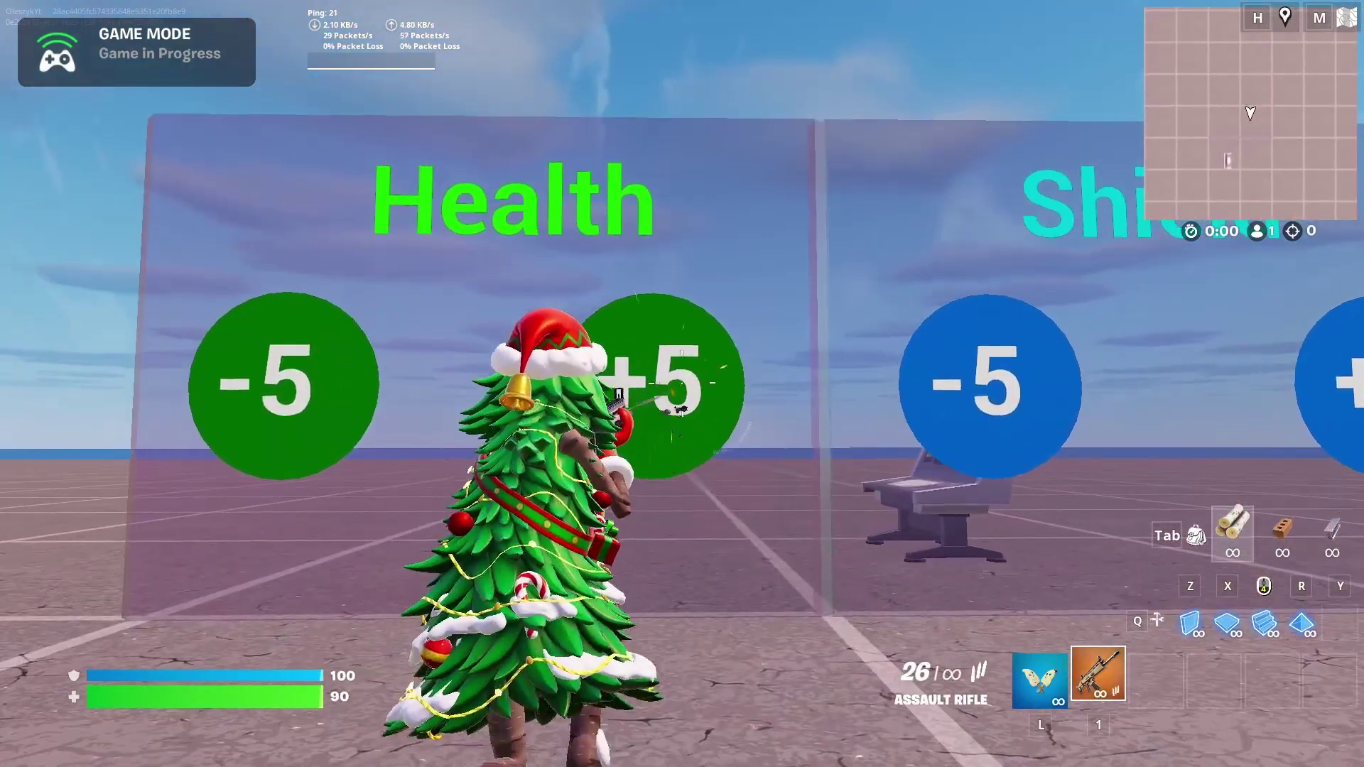
left_click(681, 384)
left_click(680, 384)
left_click(681, 384)
left_click(681, 384)
left_click(680, 384)
left_click(681, 384)
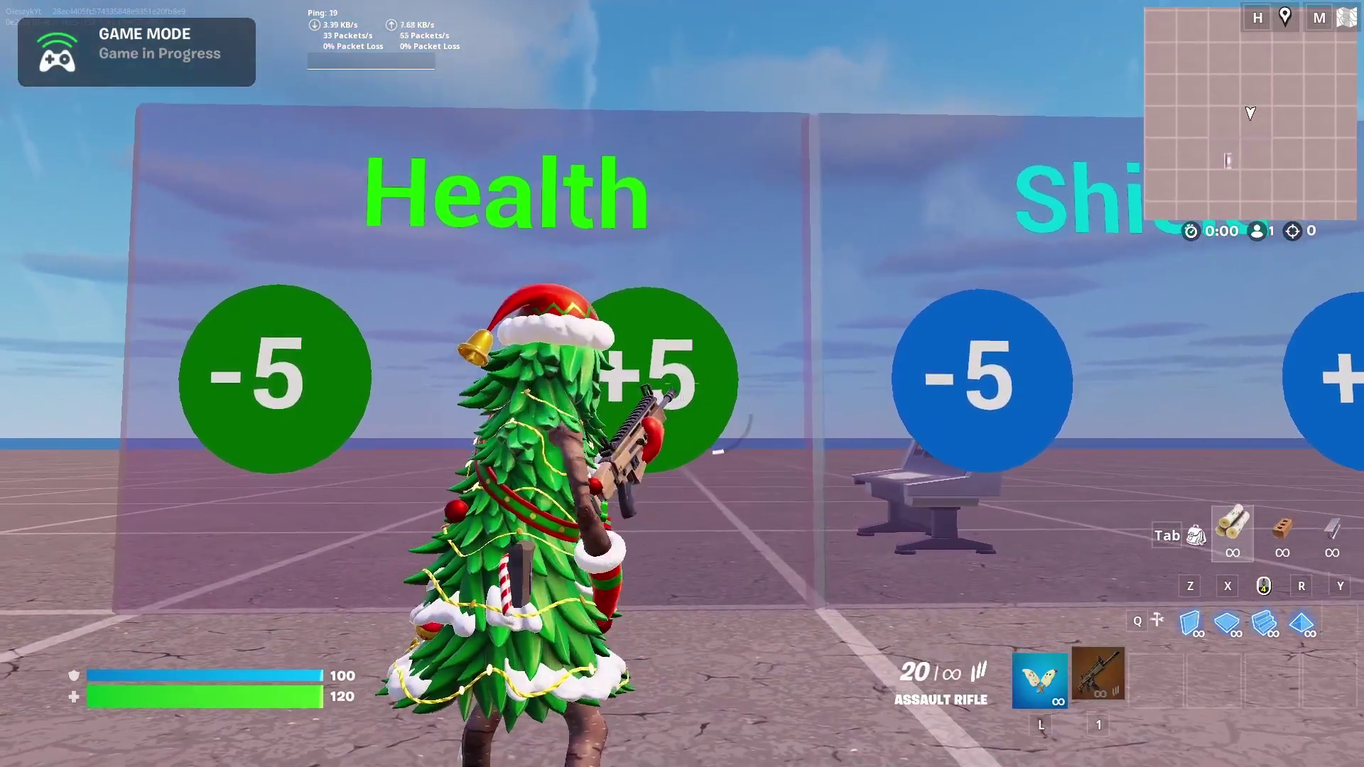
Reload the rifle and shoot the Shield board's -5 disc to test it.
key("r")
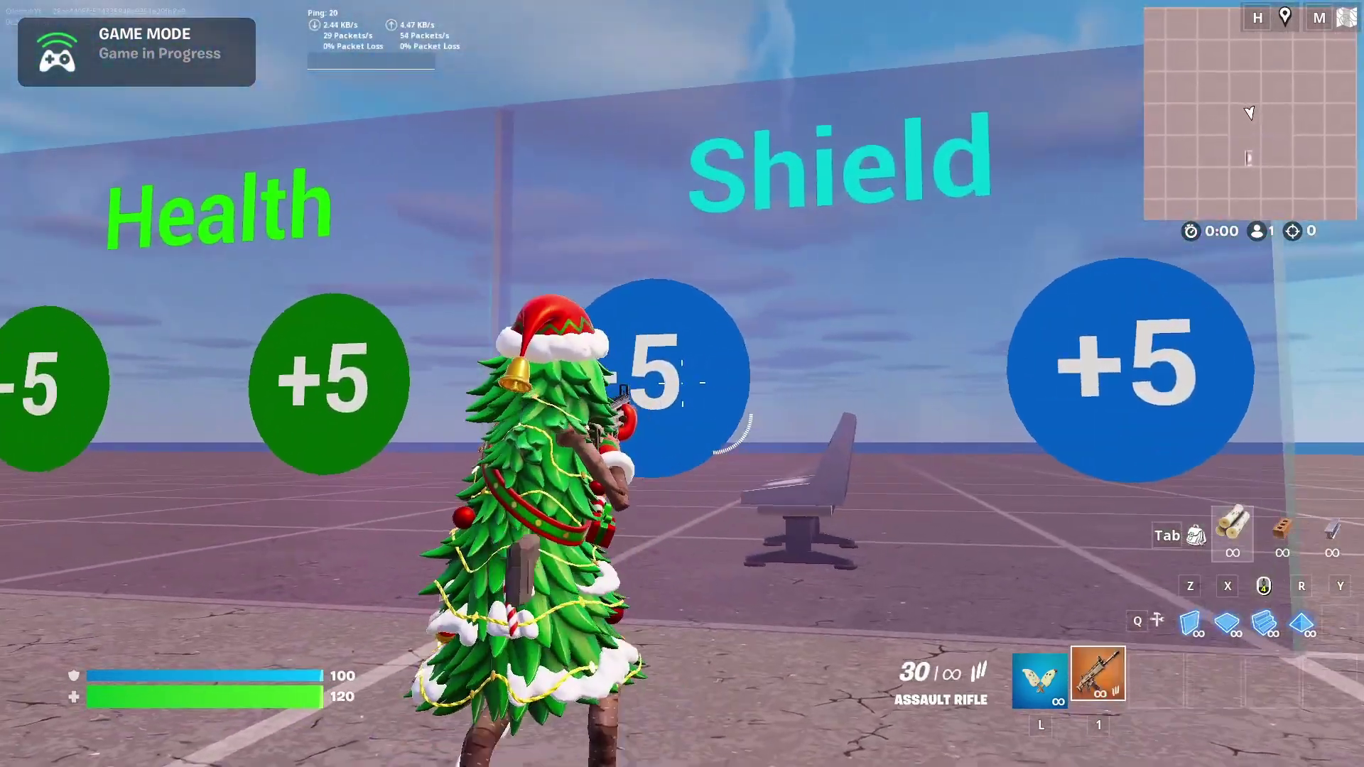
left_click(681, 384)
left_click(681, 383)
left_click(681, 384)
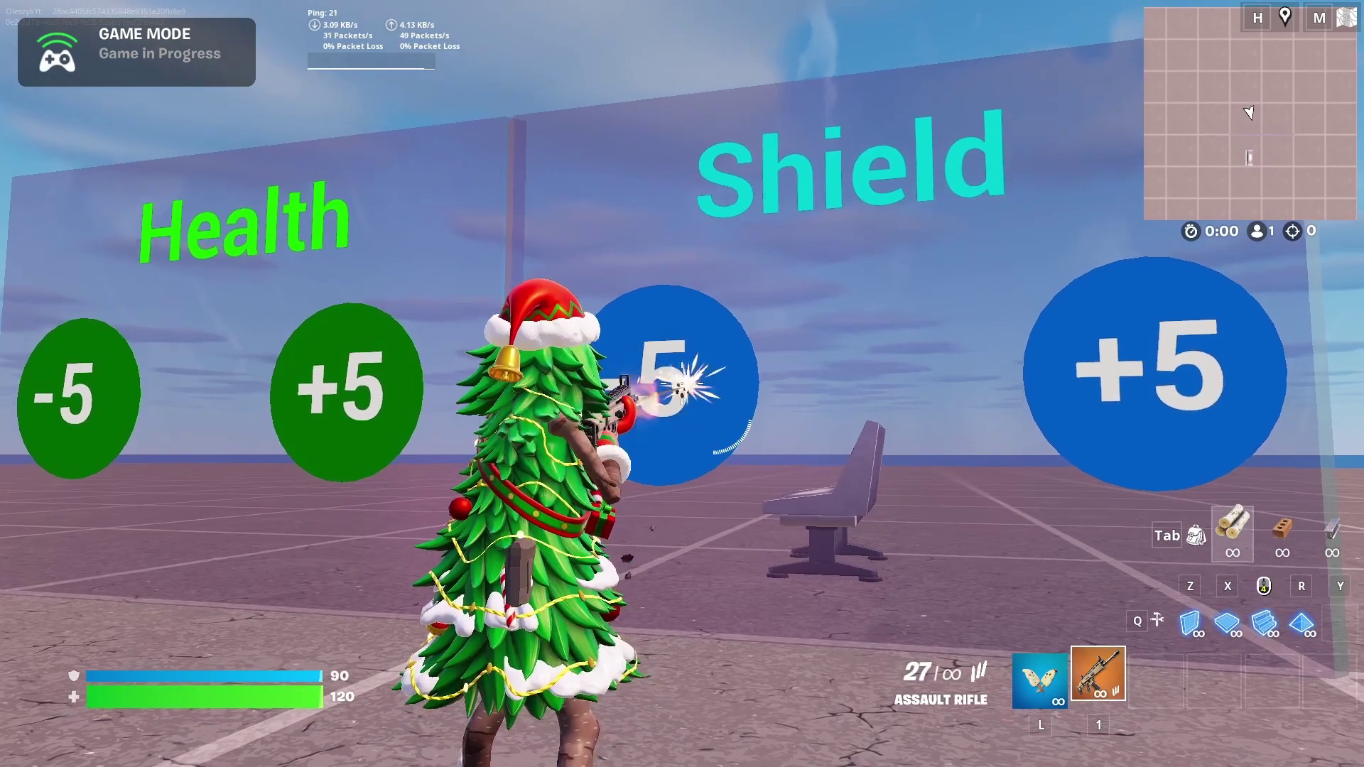
Test the Shield board's +5 disc by shooting it repeatedly.
left_click(682, 383)
left_click(682, 384)
left_click(682, 384)
left_click(682, 384)
left_click(682, 384)
left_click(682, 384)
left_click(682, 383)
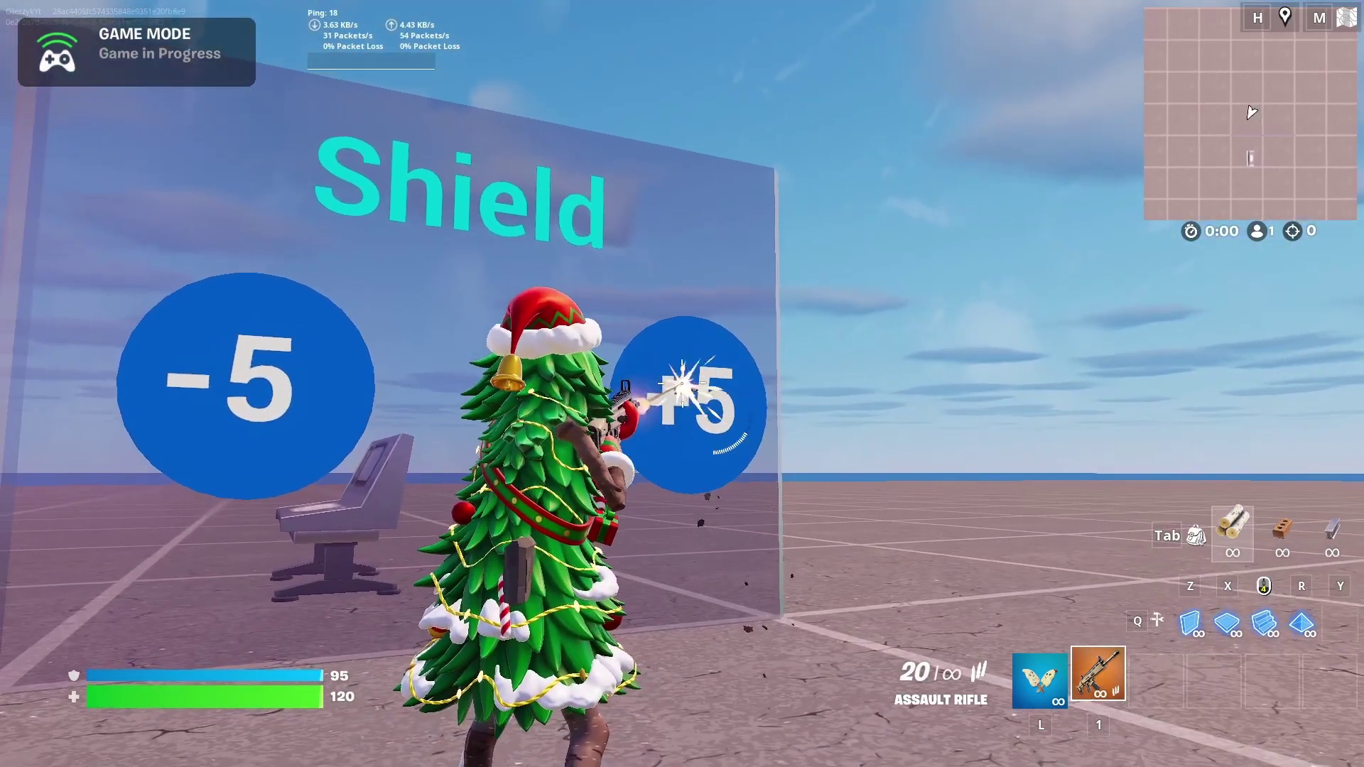
left_click(681, 383)
left_click(681, 384)
left_click(681, 383)
left_click(681, 384)
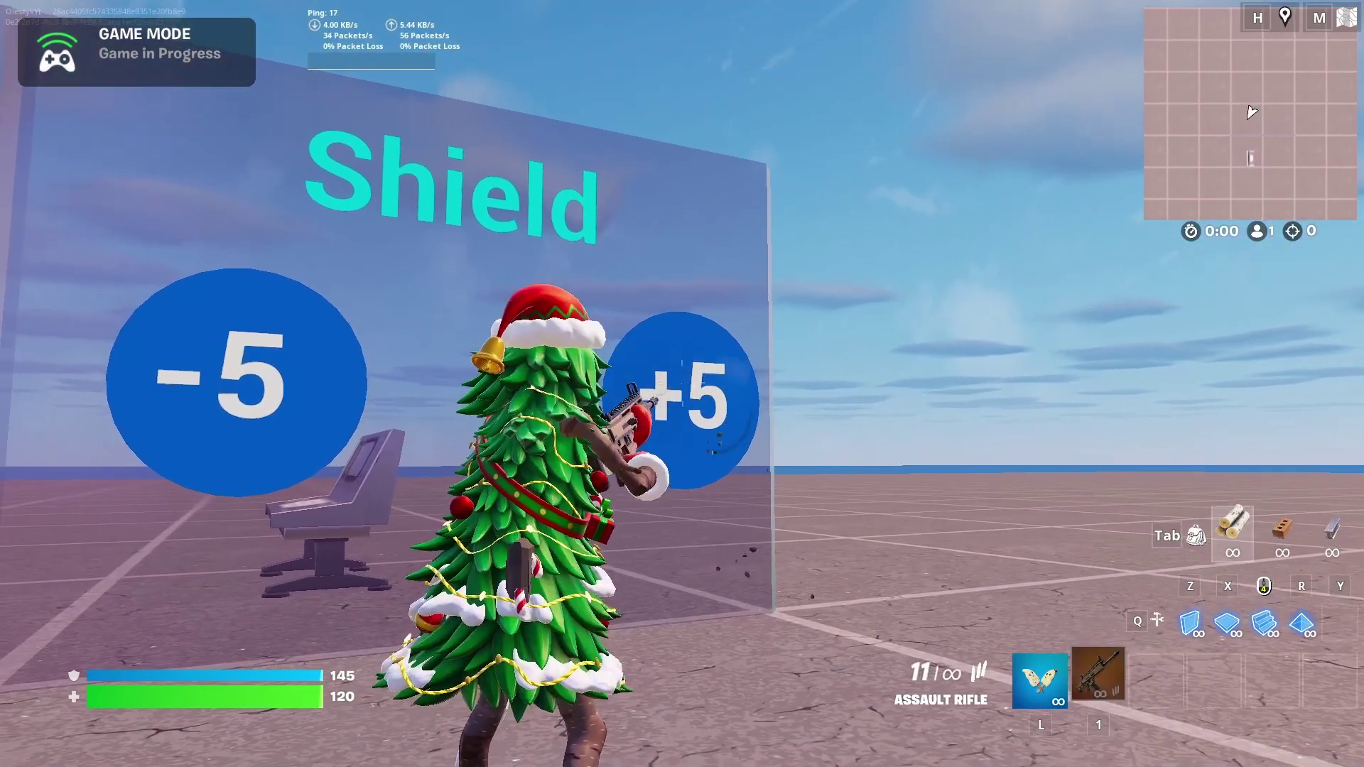
key("s")
key("space")
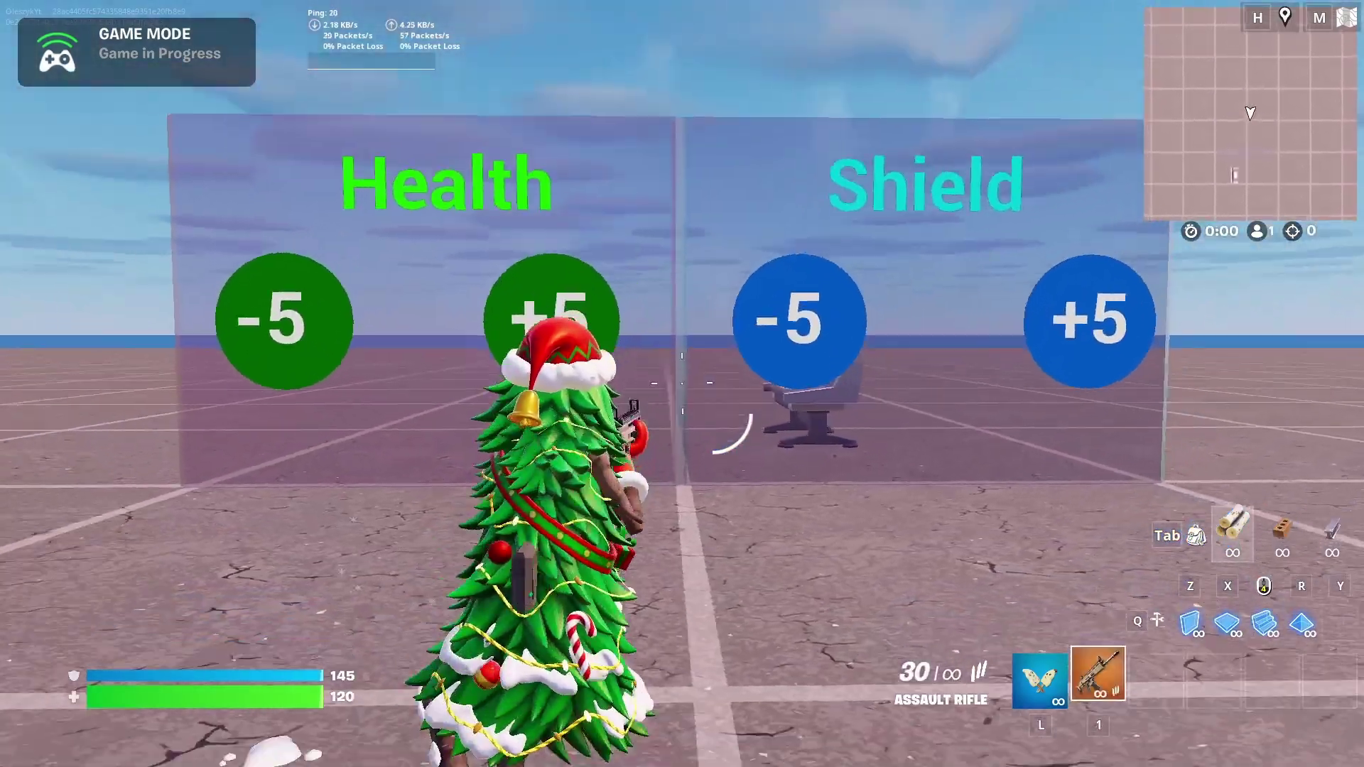
key("w")
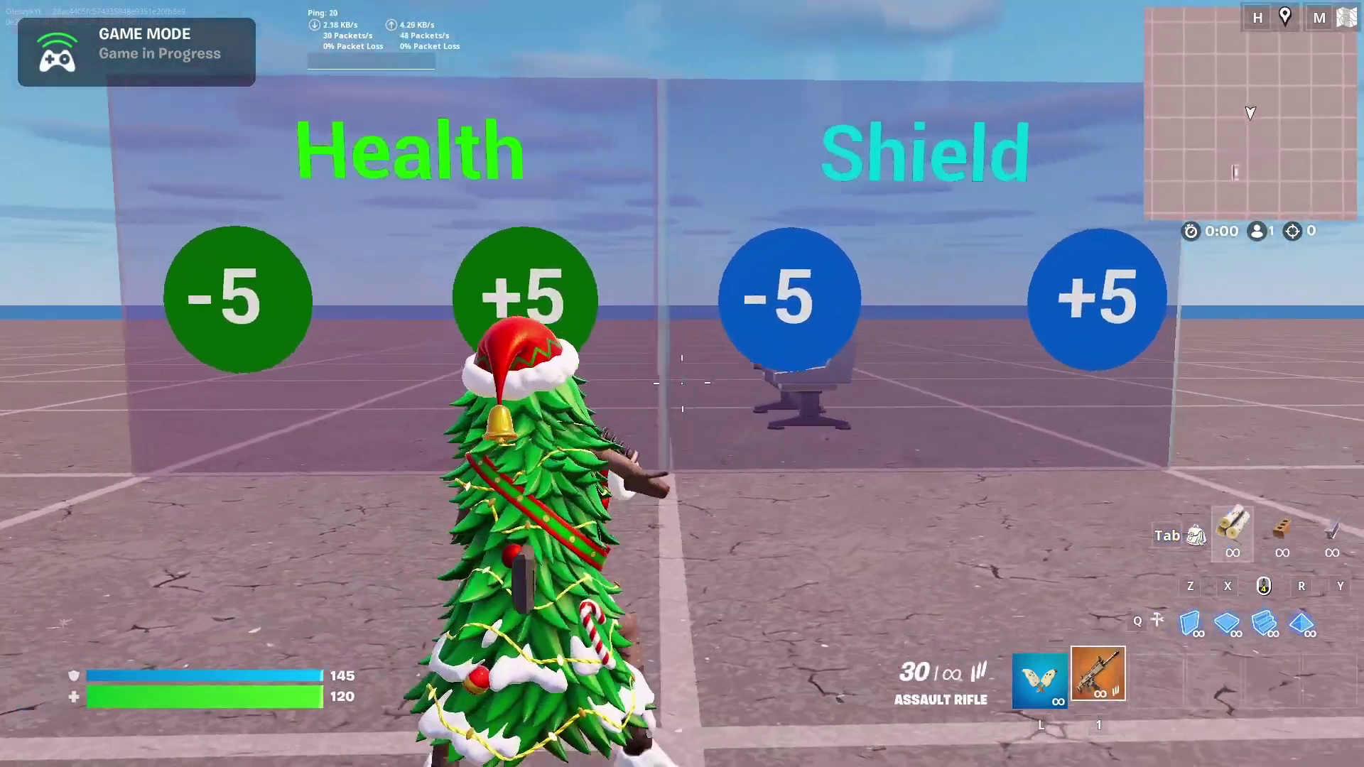
key("s")
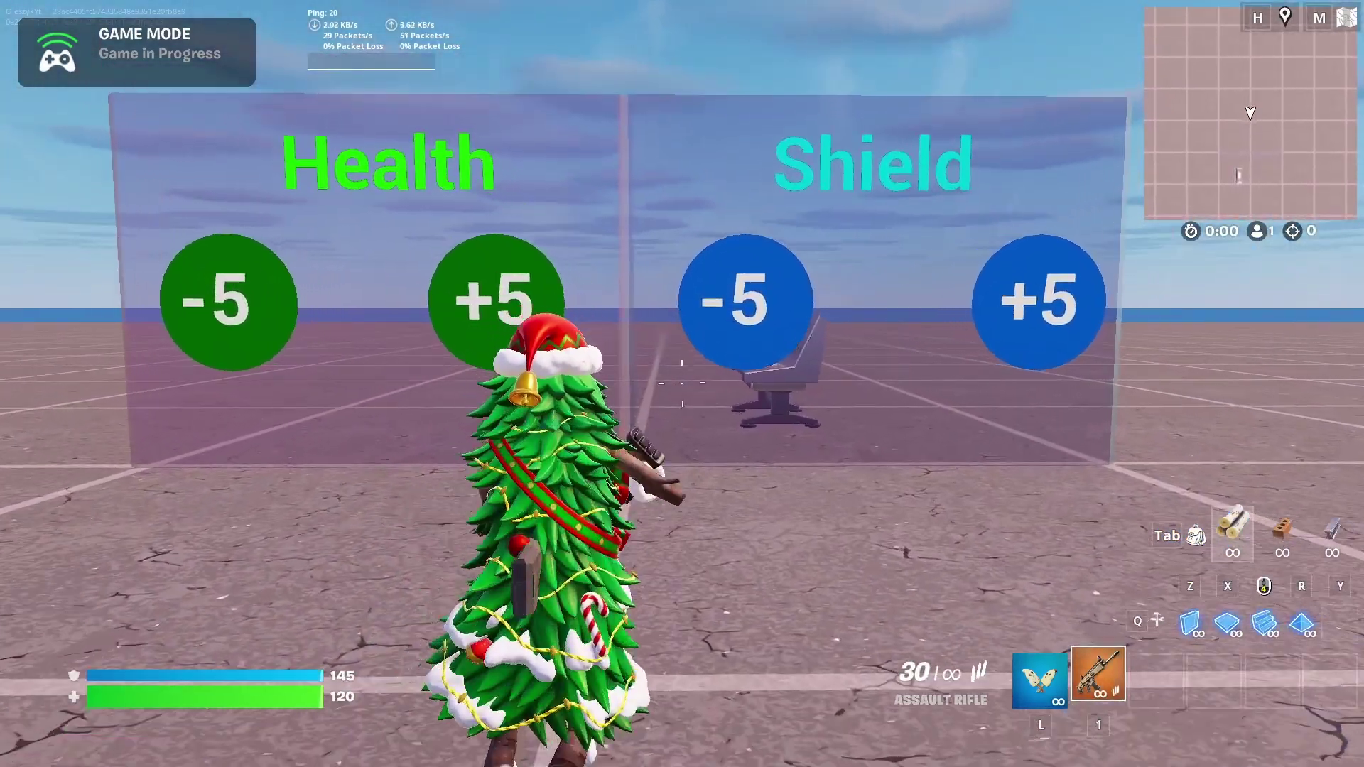
key("w")
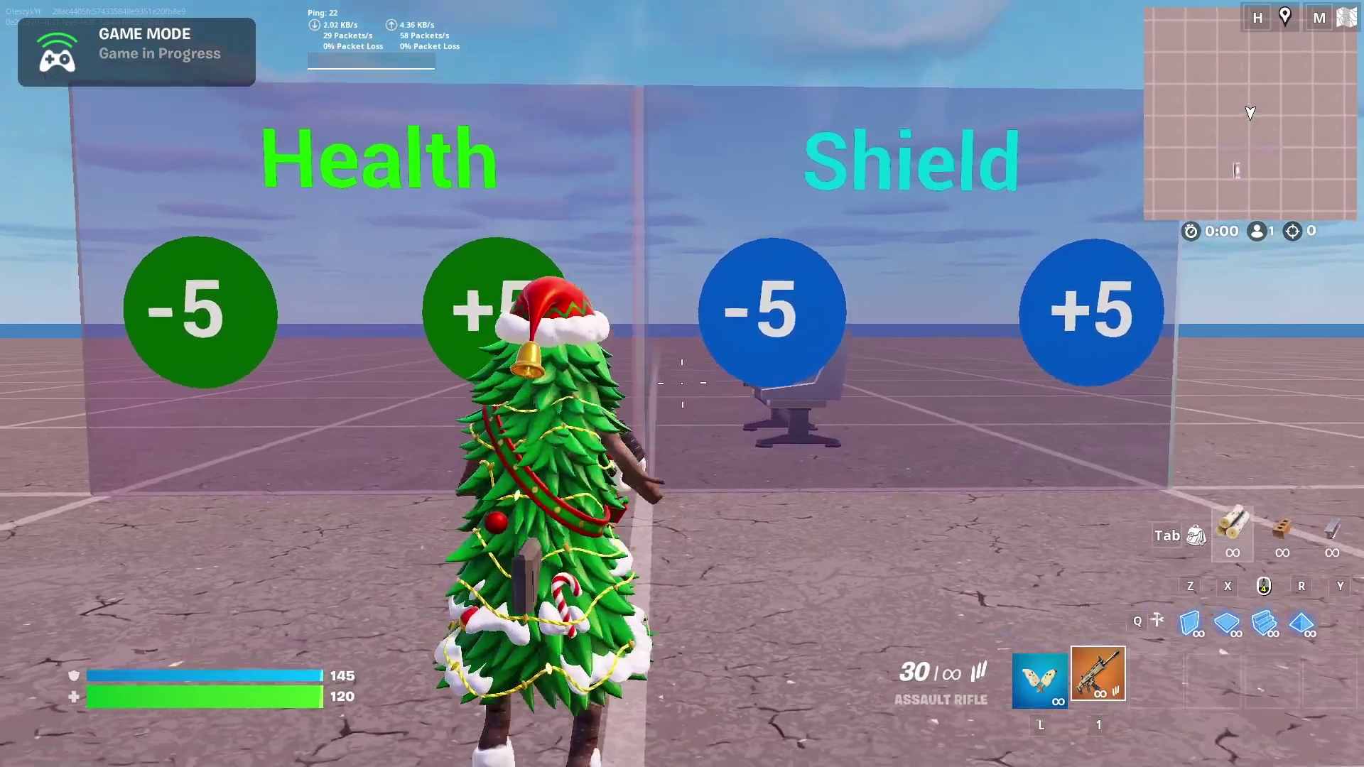
key("s")
key("w")
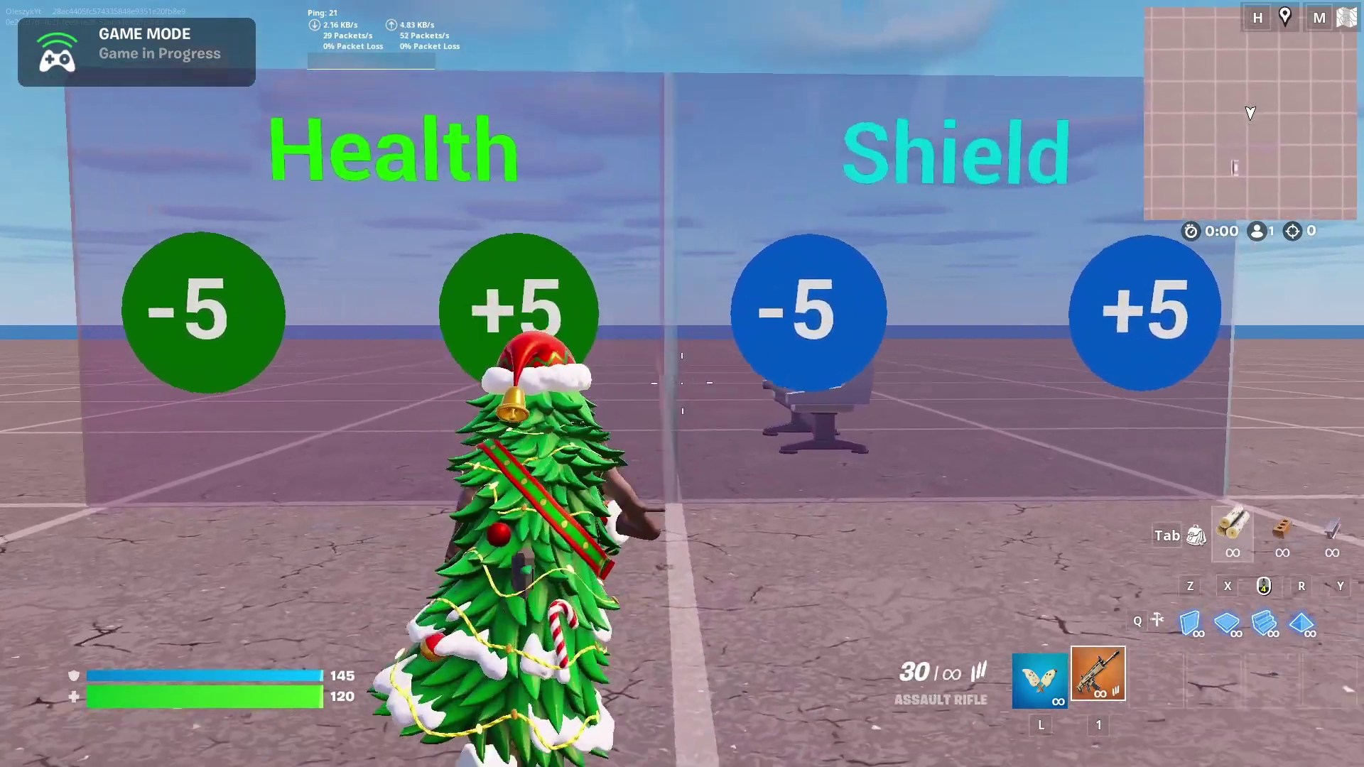